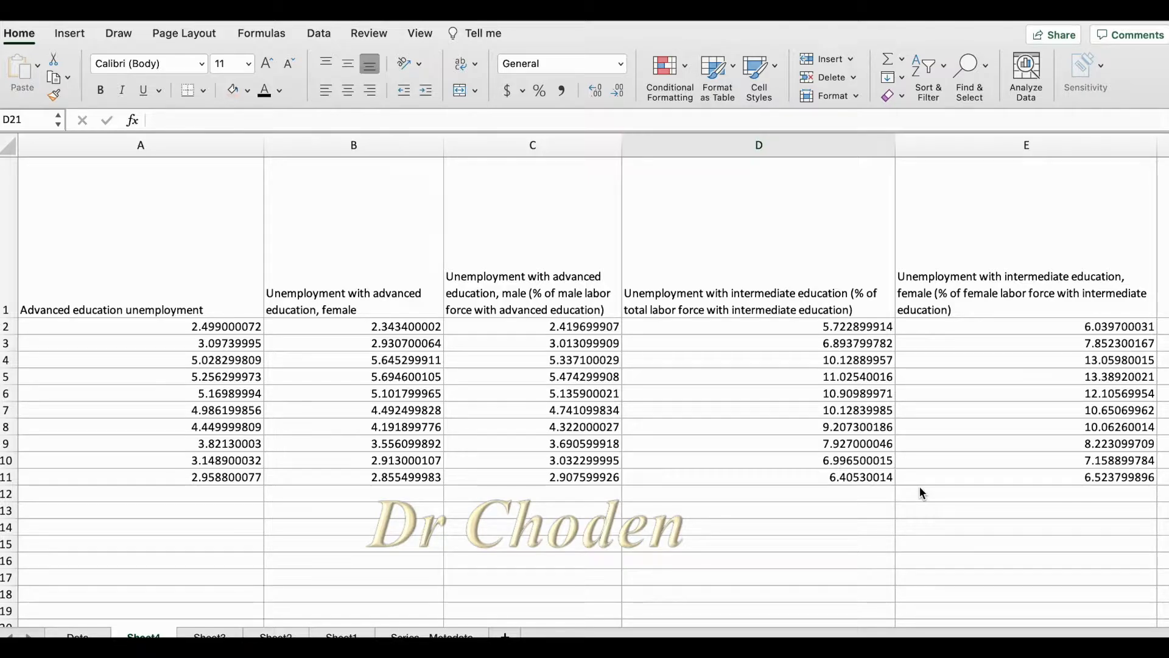
# Try the Angle Counterclockwise and Angle Clockwise orientations on the header text in cell A1
pyautogui.click(181, 268)
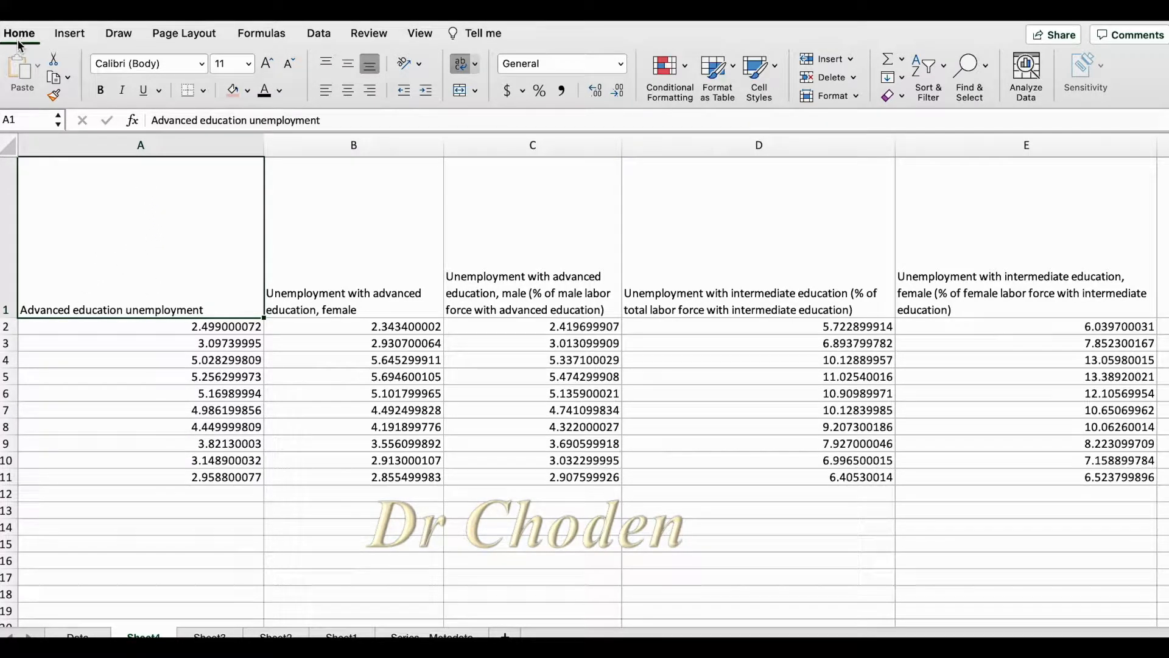
pyautogui.click(420, 64)
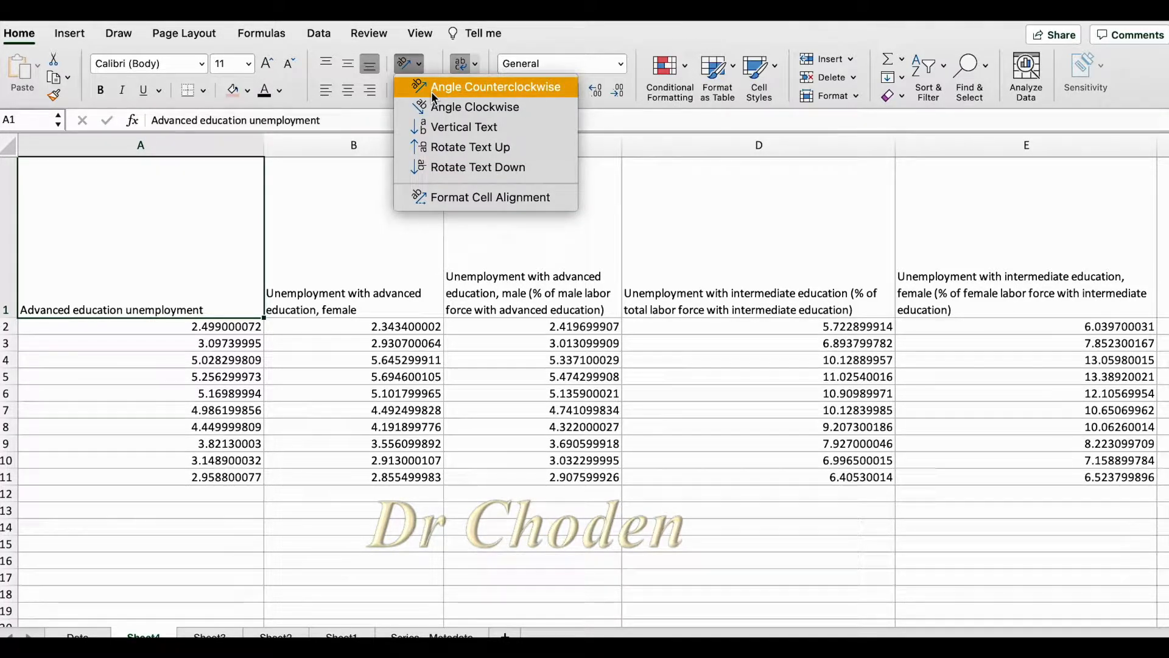
pyautogui.click(432, 91)
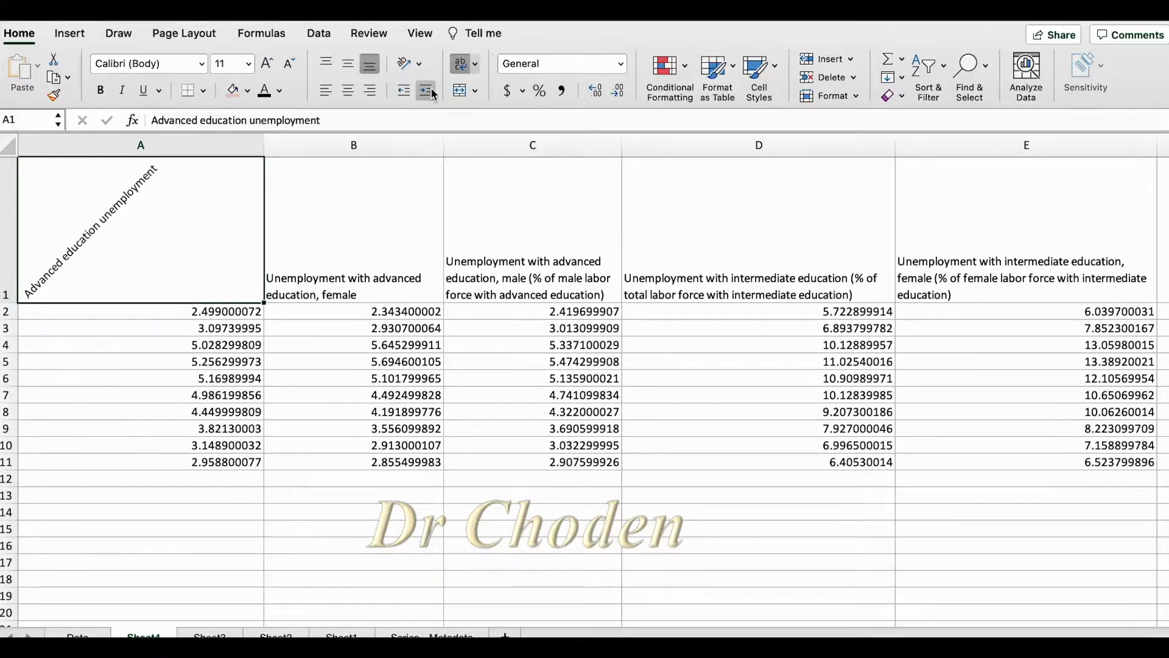
pyautogui.click(414, 64)
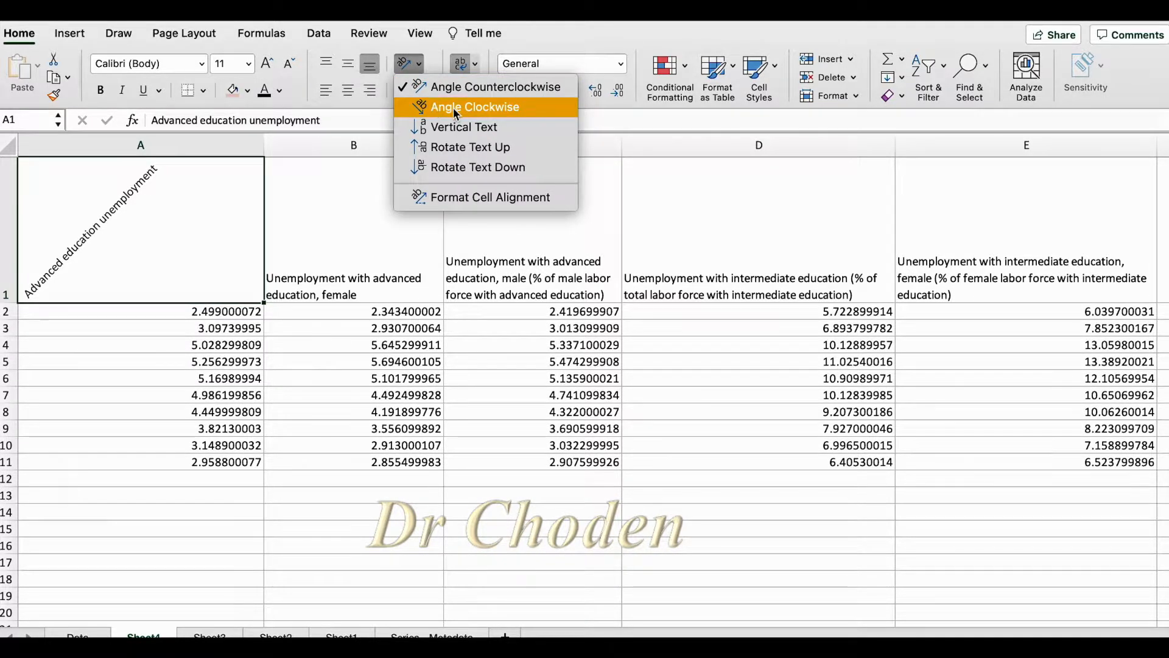
pyautogui.click(454, 108)
# Try the Vertical Text, Rotate Text Up and Rotate Text Down orientations on the A1 header
pyautogui.click(419, 64)
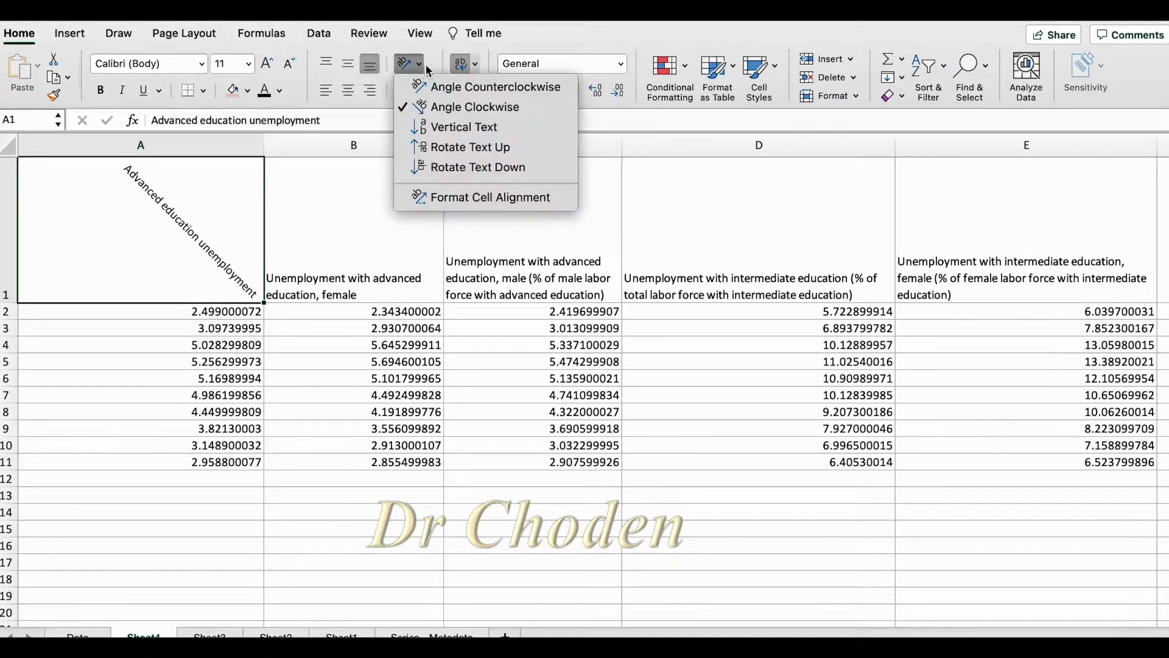
pyautogui.click(460, 130)
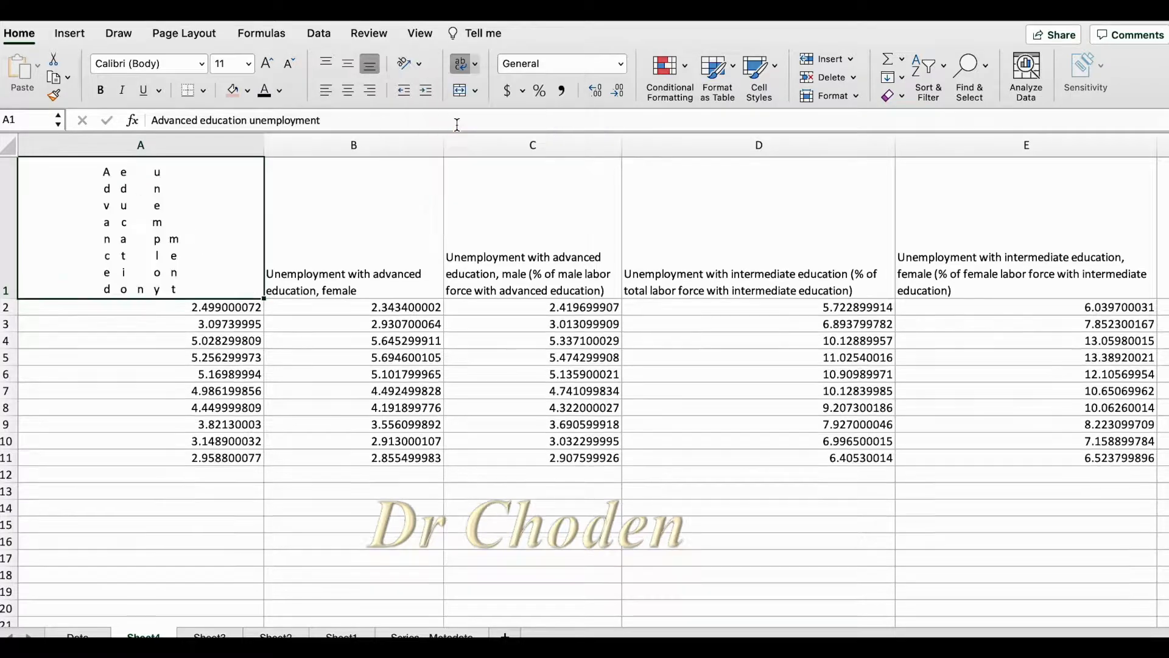
pyautogui.click(417, 70)
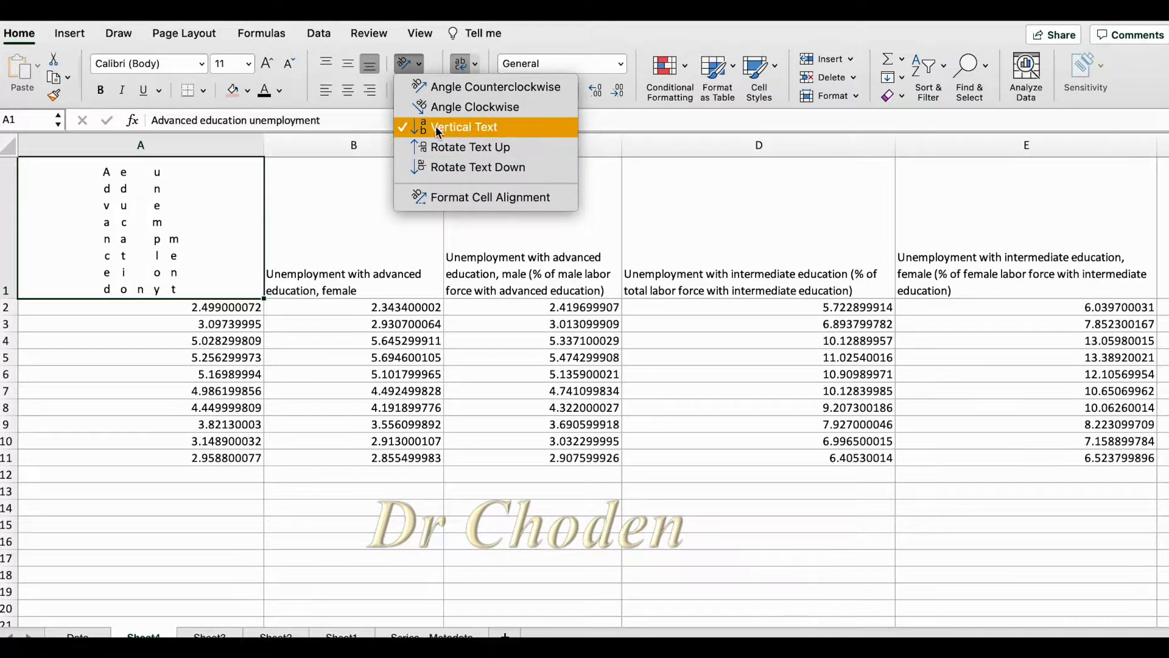
pyautogui.click(438, 149)
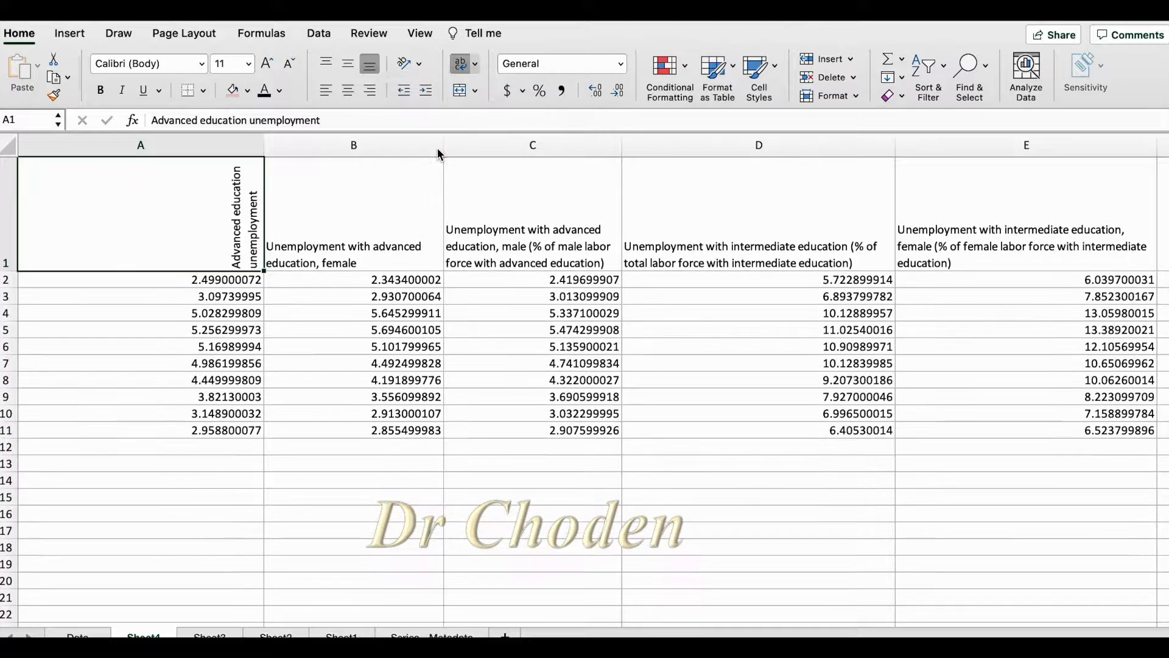
pyautogui.click(417, 68)
pyautogui.click(463, 168)
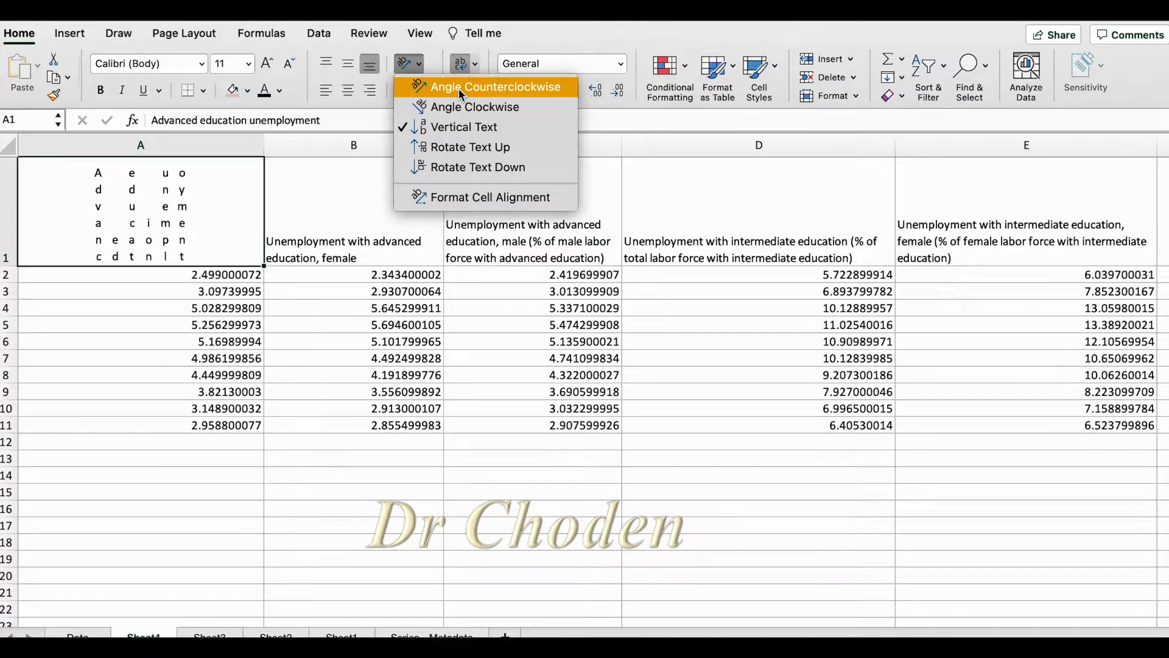
# Angle the A1 header text counterclockwise and open its cell alignment settings
pyautogui.click(459, 89)
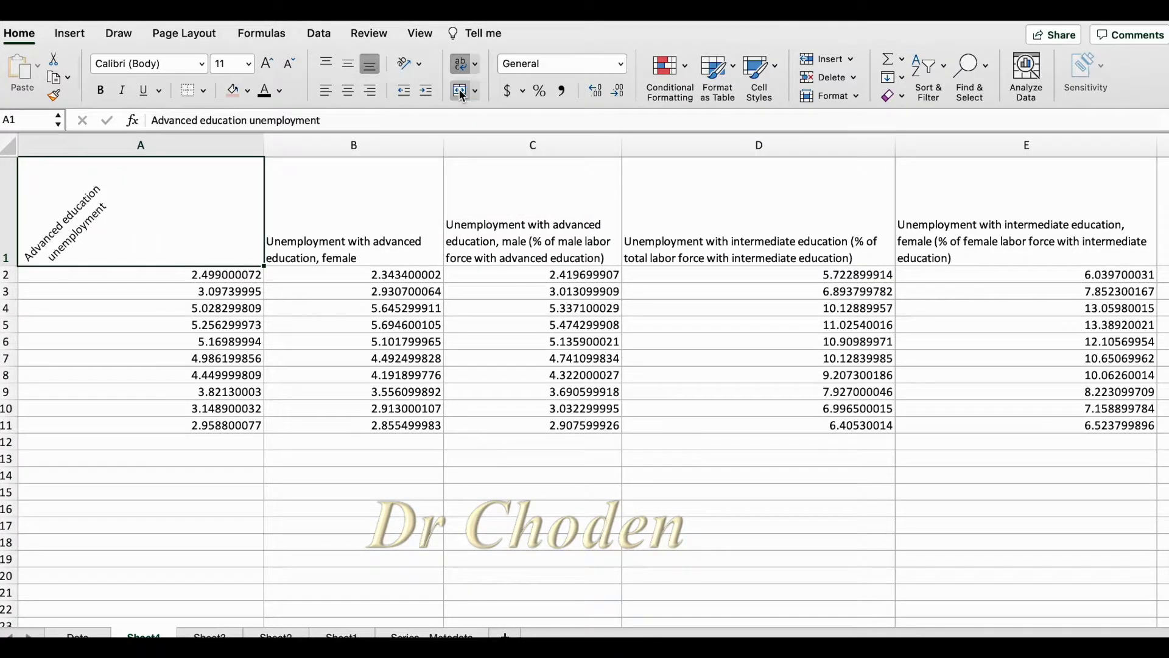
pyautogui.click(419, 62)
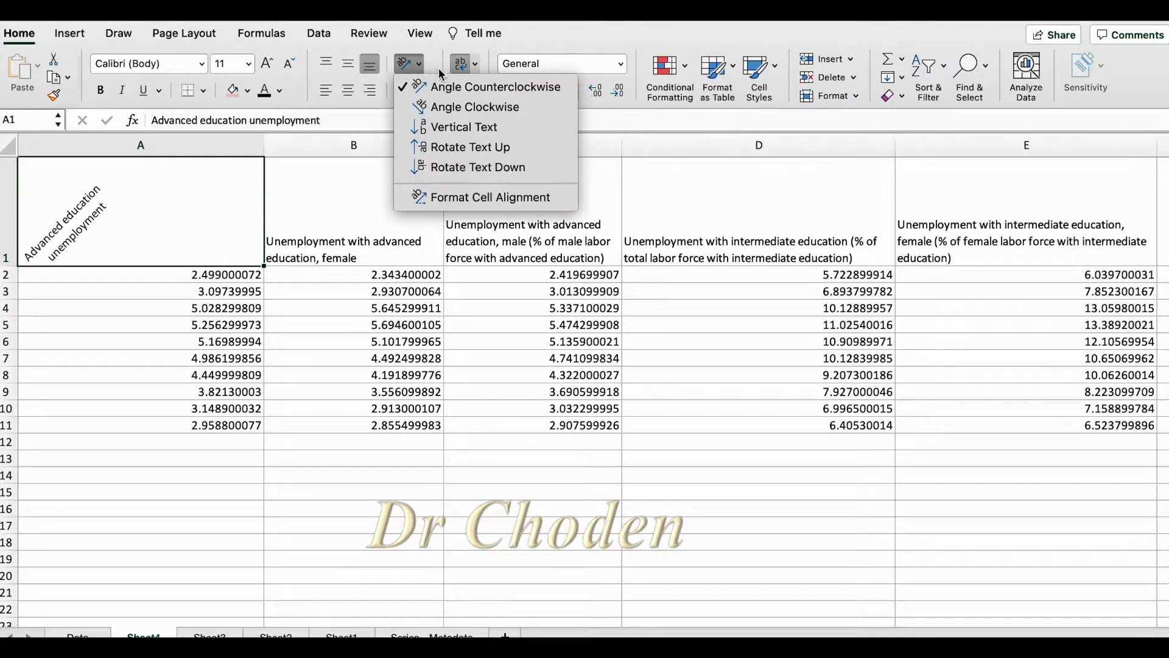
pyautogui.click(451, 198)
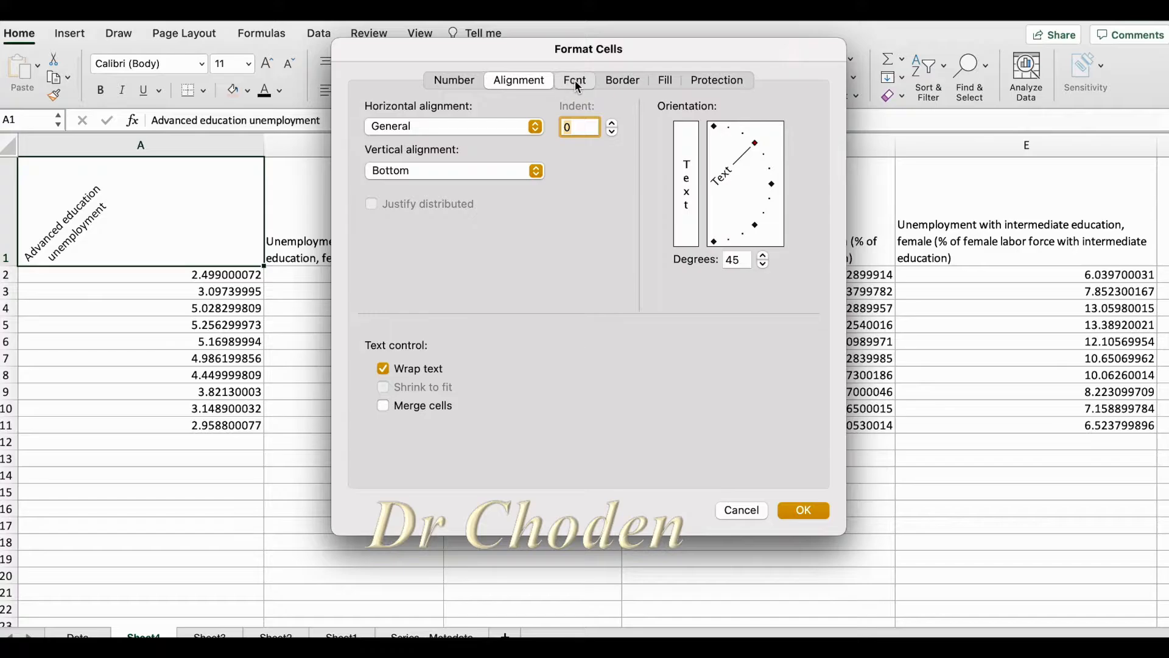
# Set the A1 header font to italic, size 12, in the orange theme color
pyautogui.click(575, 80)
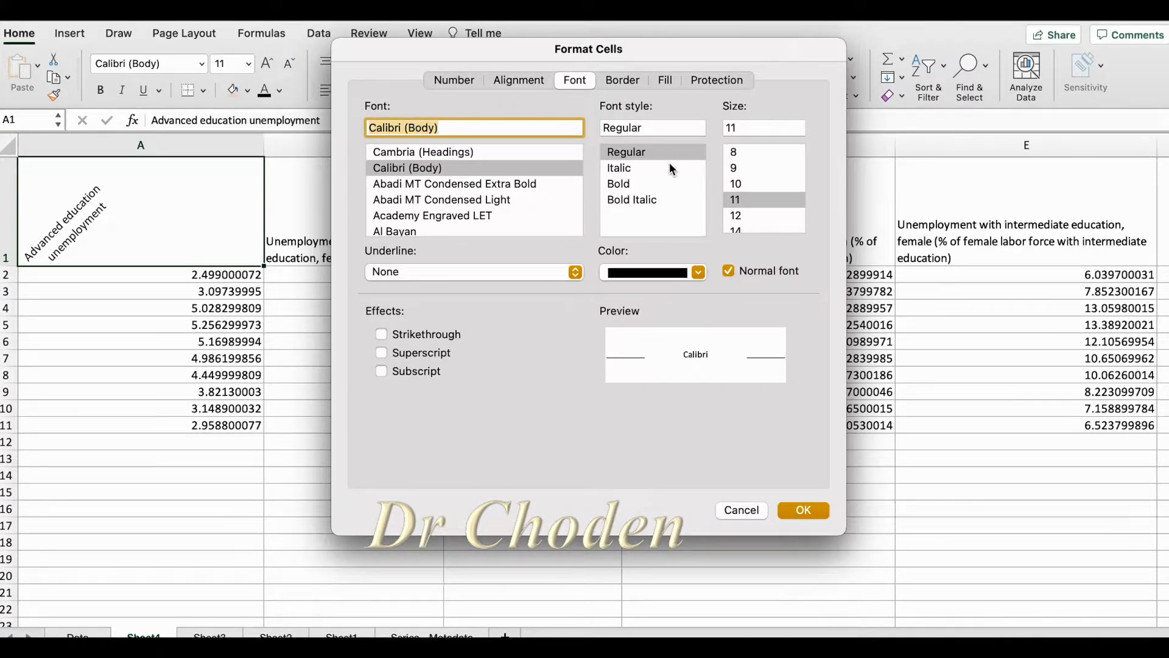
pyautogui.click(627, 168)
pyautogui.click(735, 215)
pyautogui.click(698, 272)
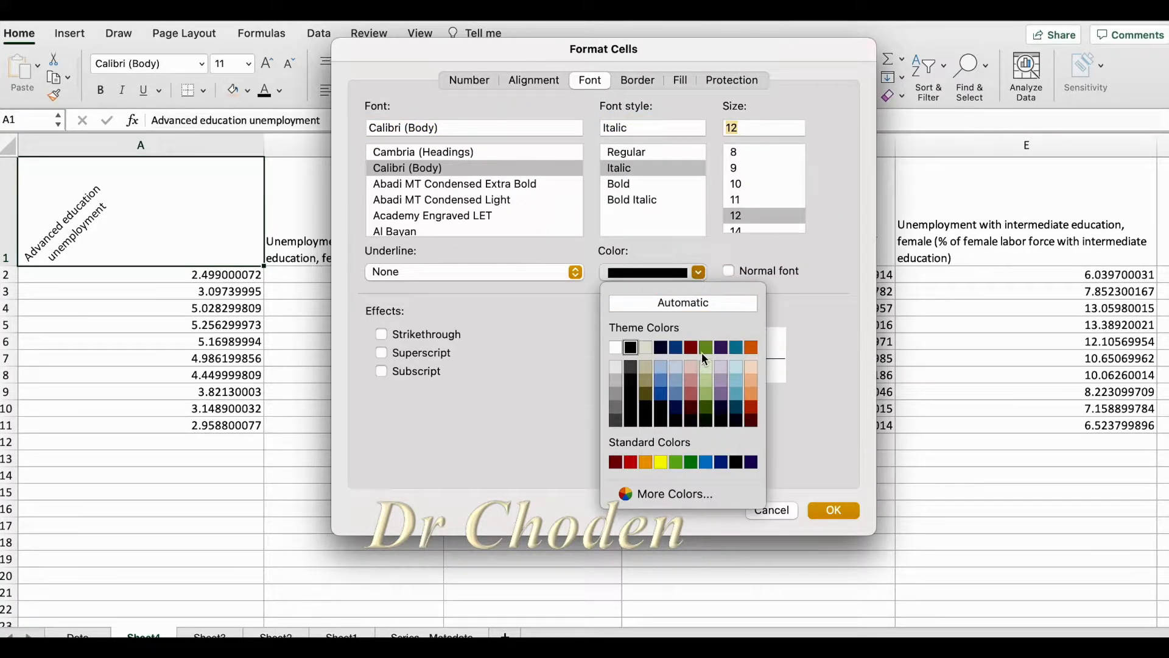
pyautogui.click(751, 347)
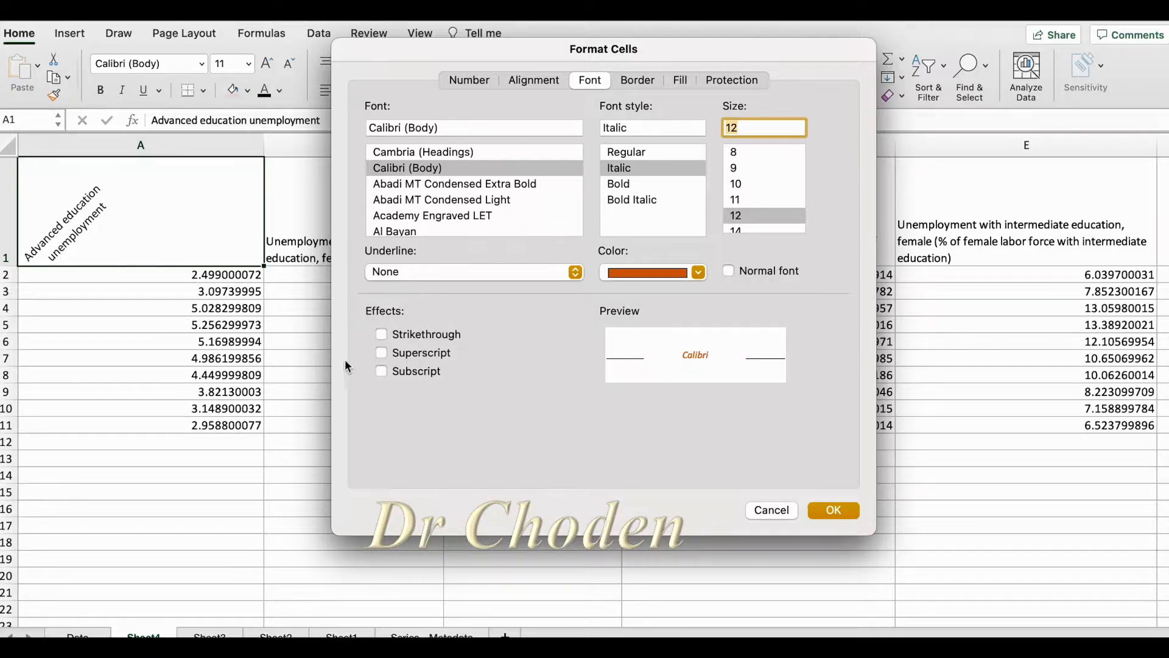
# Try an outline border on cell A1, remove it again, and pick a light purple border line color
pyautogui.click(637, 80)
pyautogui.click(501, 224)
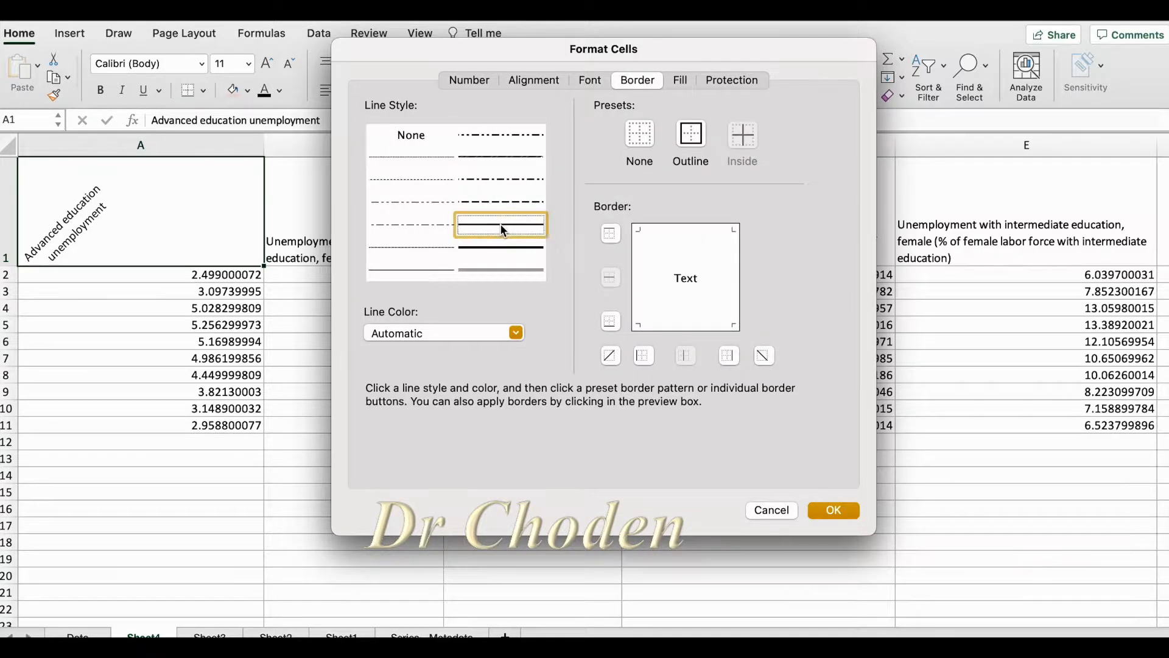
pyautogui.click(494, 248)
pyautogui.click(488, 156)
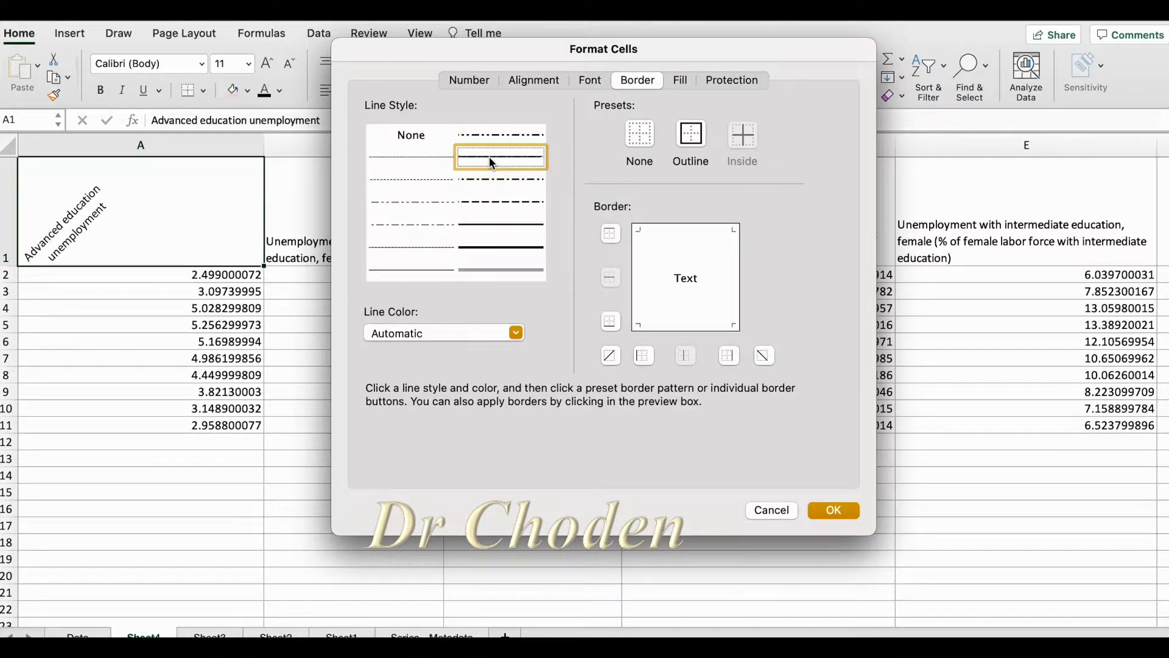
pyautogui.click(698, 138)
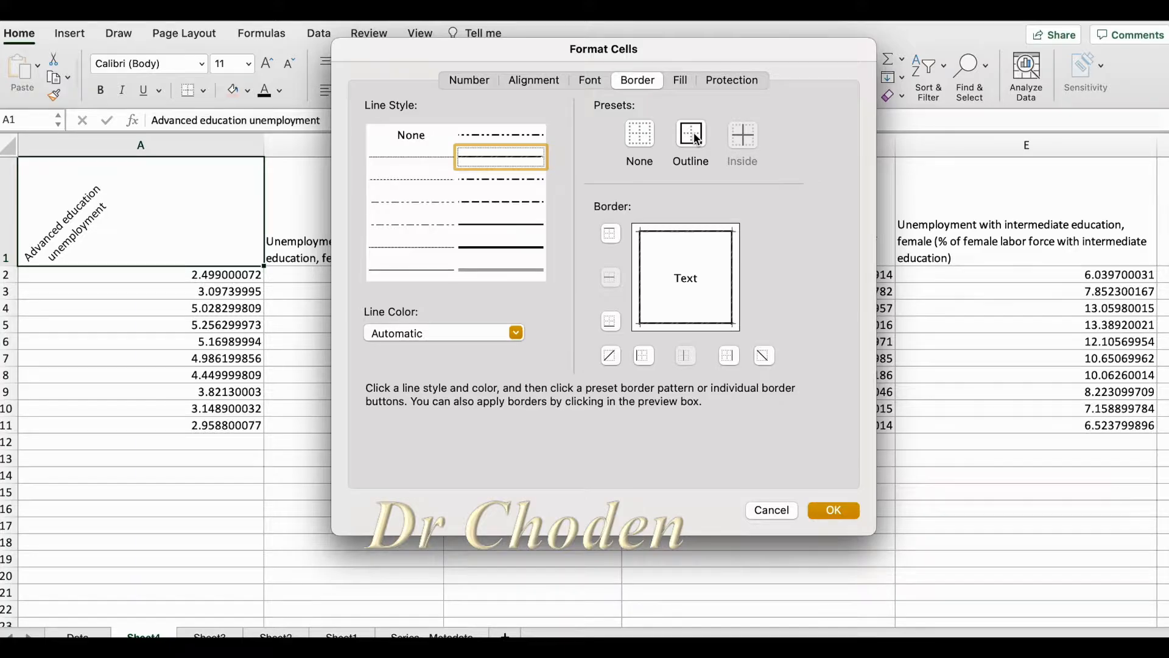
pyautogui.click(644, 140)
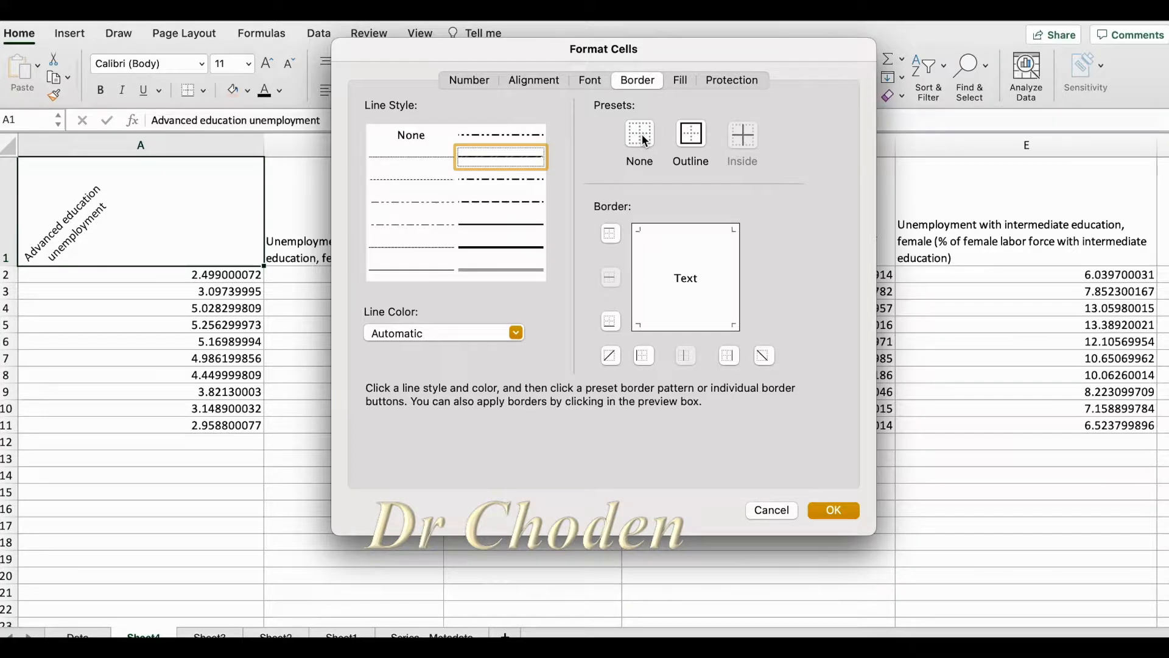
pyautogui.click(516, 334)
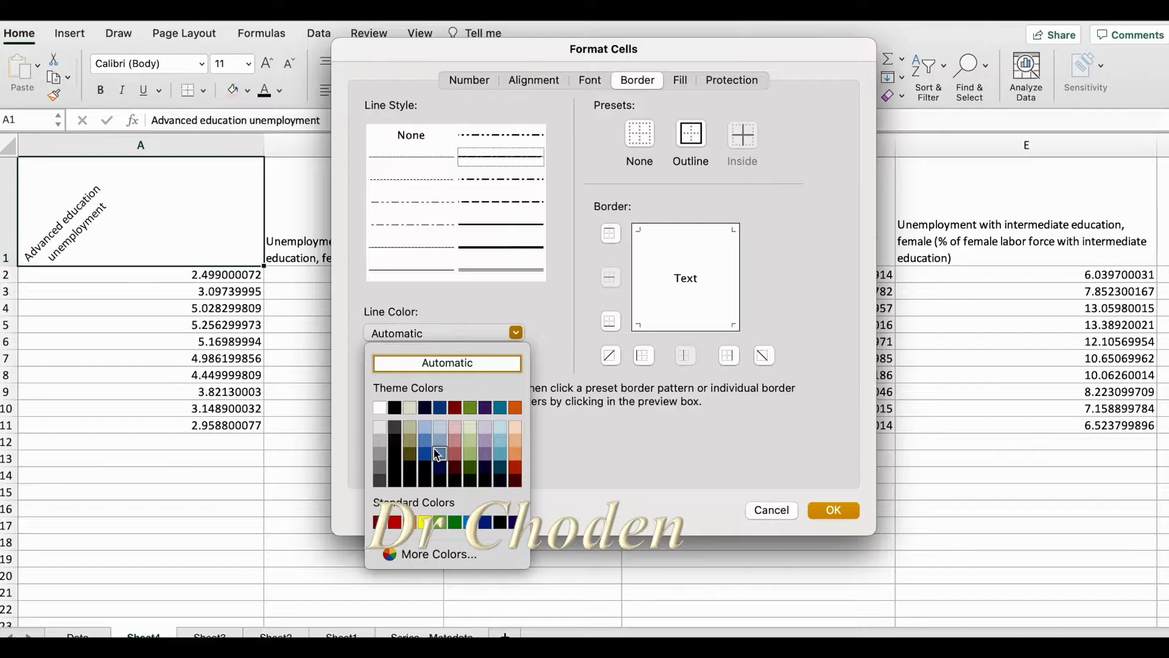
pyautogui.click(486, 438)
# Fill cell A1 with a light pink background and look through the pattern colors, leaving the pattern color automatic
pyautogui.click(675, 82)
pyautogui.click(540, 143)
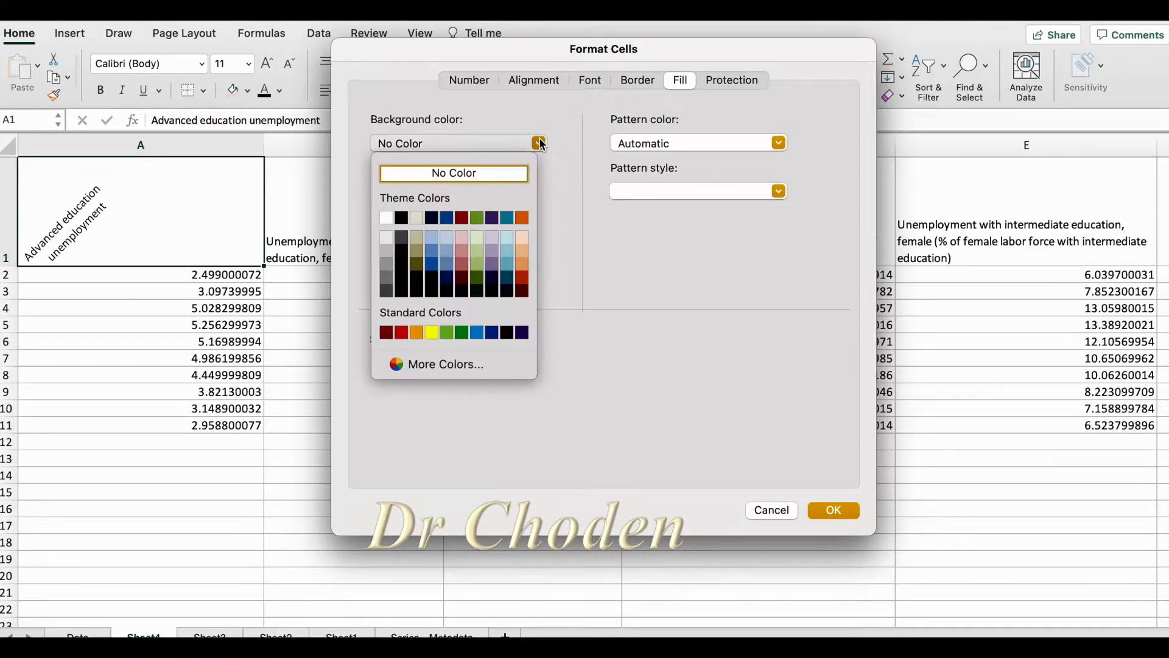
pyautogui.click(461, 238)
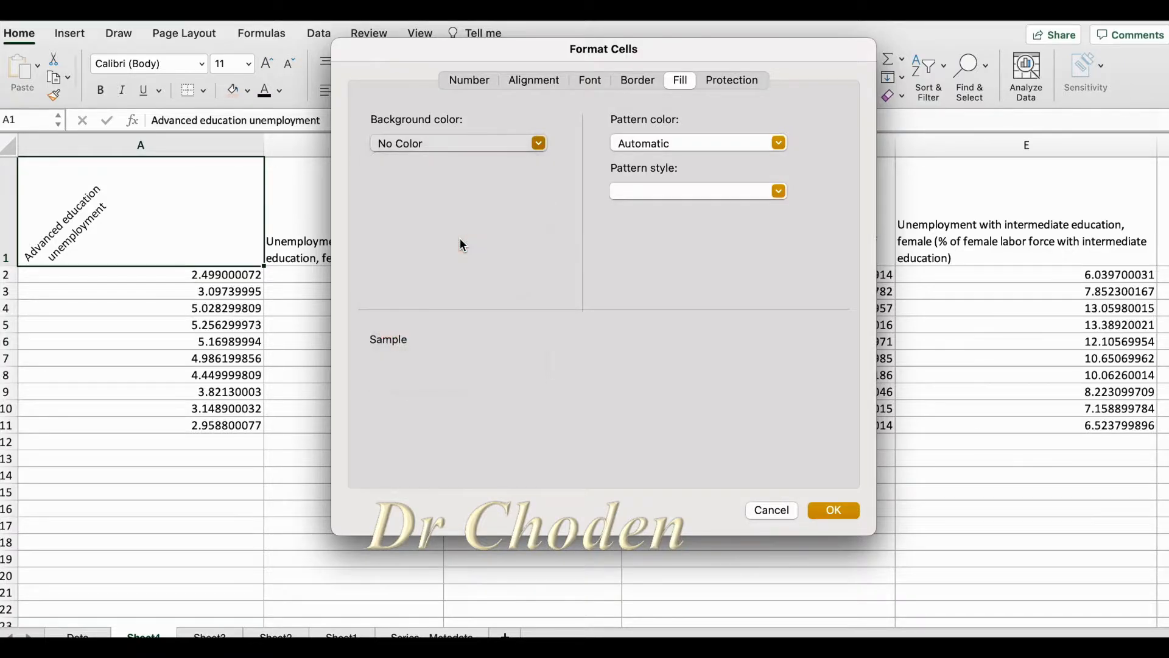
pyautogui.click(779, 144)
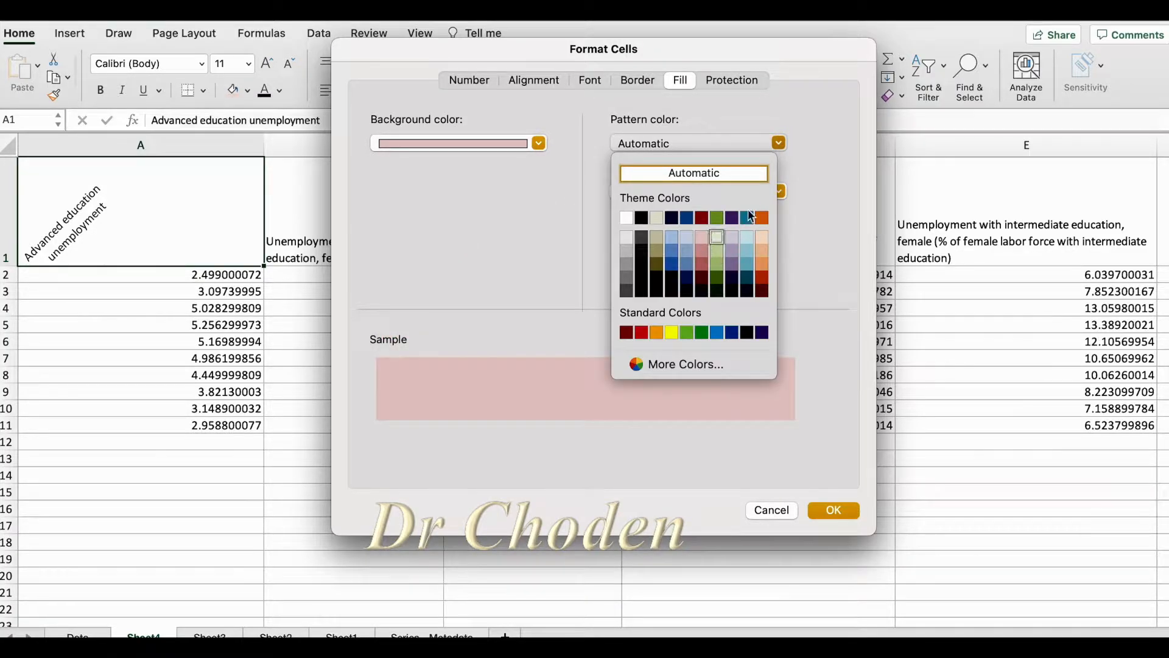
pyautogui.click(828, 199)
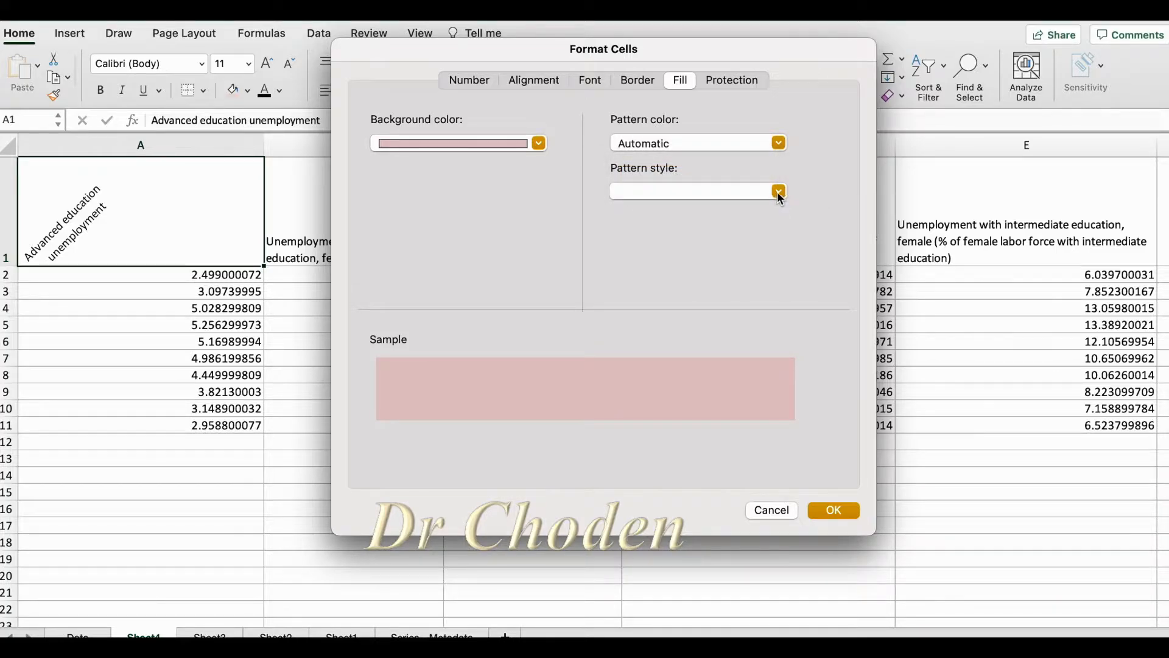
# Look at the protection settings and increase the Left (Indent) alignment indent for cell A1
pyautogui.click(732, 80)
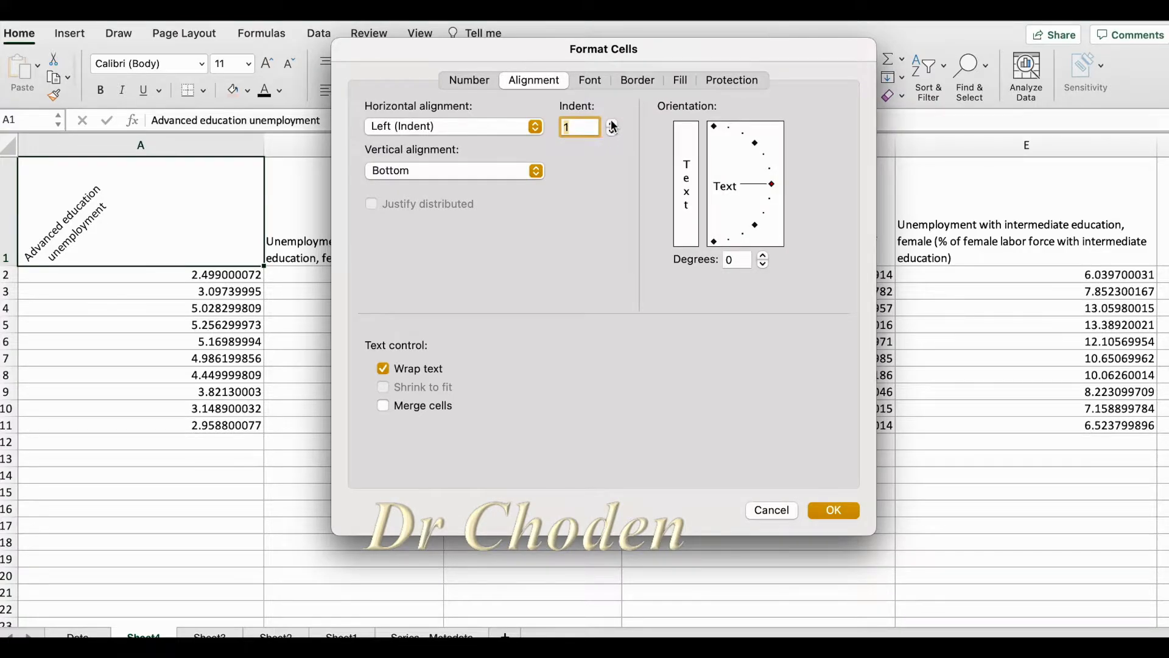
pyautogui.click(613, 124)
pyautogui.click(613, 124)
pyautogui.click(613, 124)
# Try the Number and Currency formats for cell A1 with the red style for negative numbers
pyautogui.click(469, 80)
pyautogui.click(408, 139)
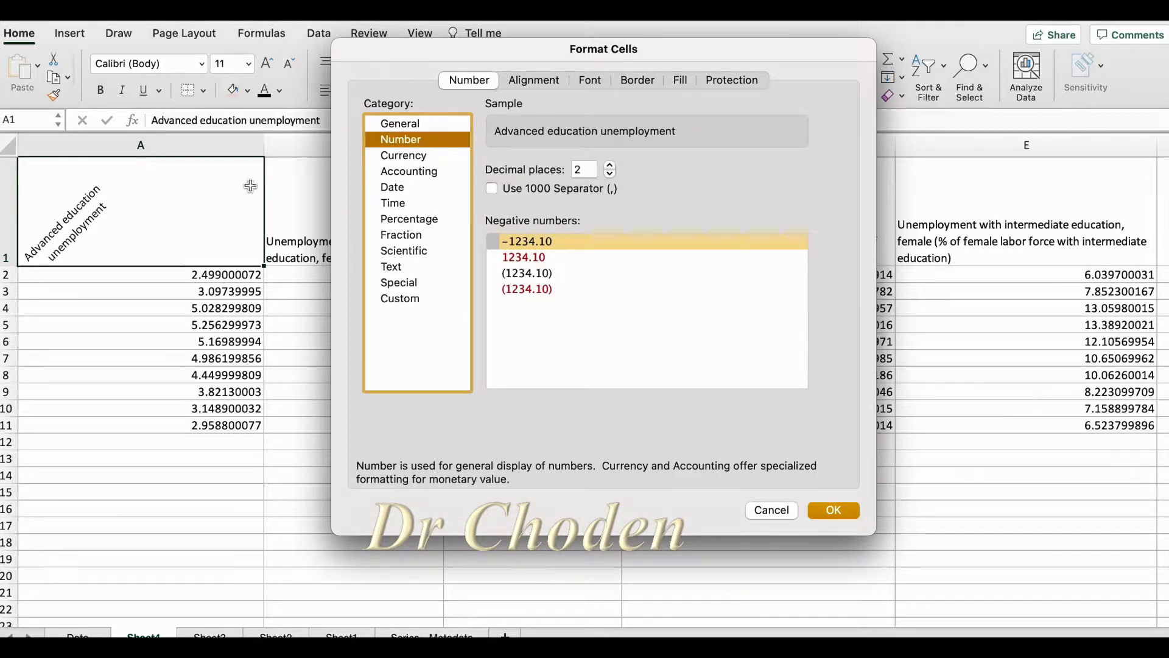
pyautogui.click(519, 256)
pyautogui.click(523, 289)
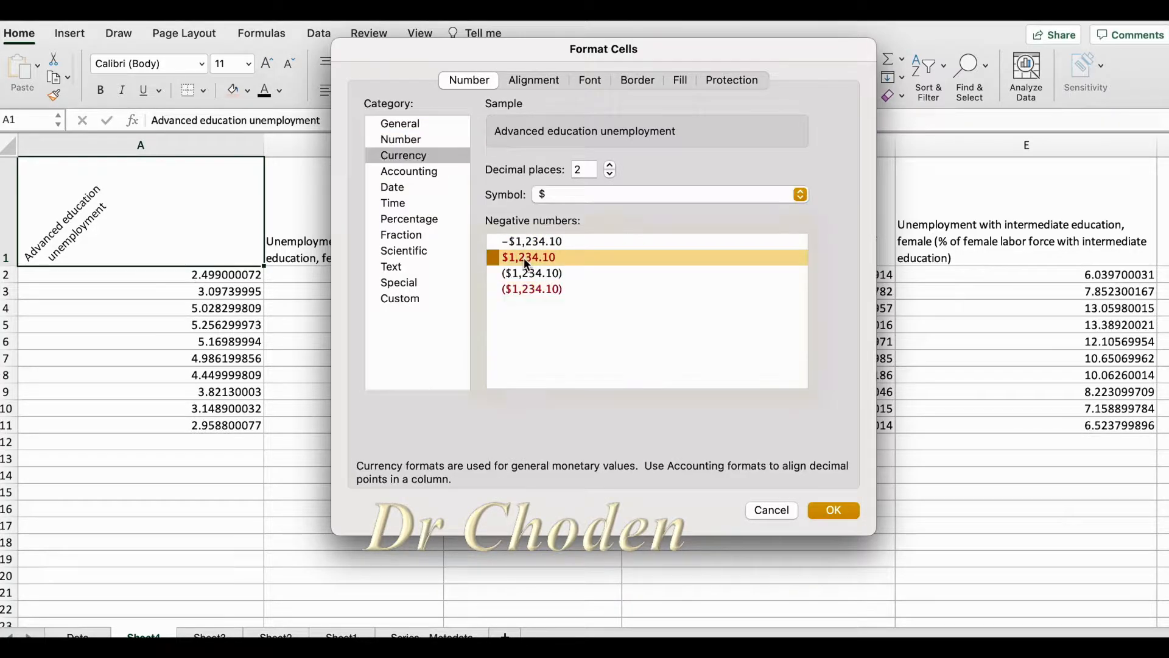
pyautogui.click(524, 286)
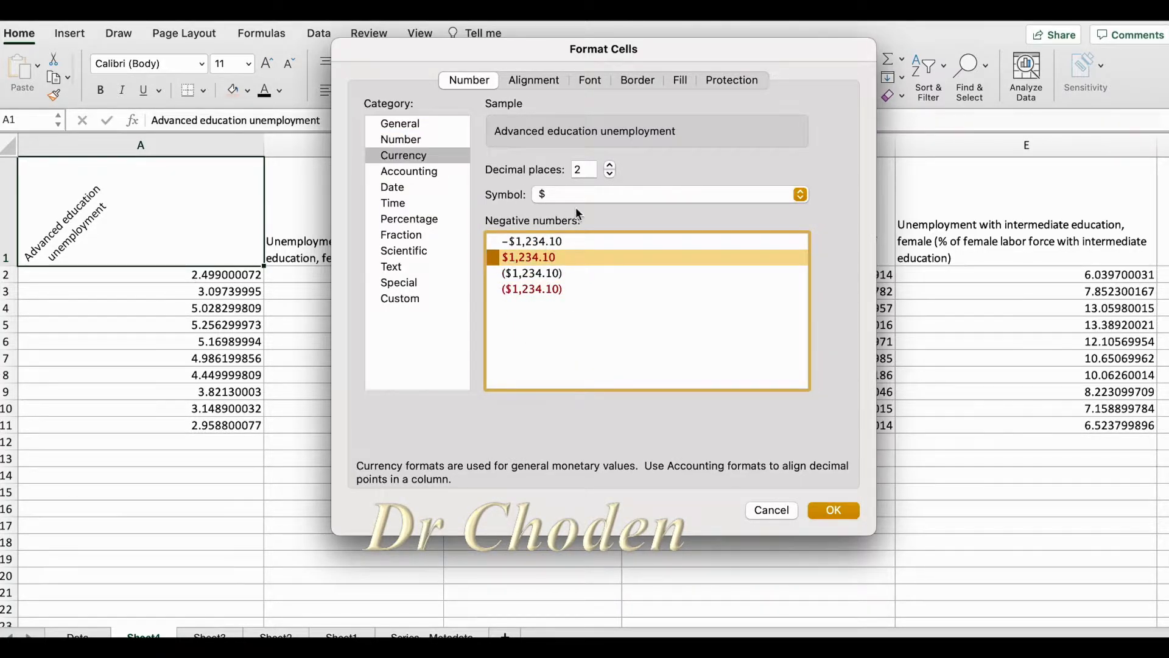
# Try the Accounting format for cell A1 and keep $ as the currency symbol
pyautogui.click(418, 173)
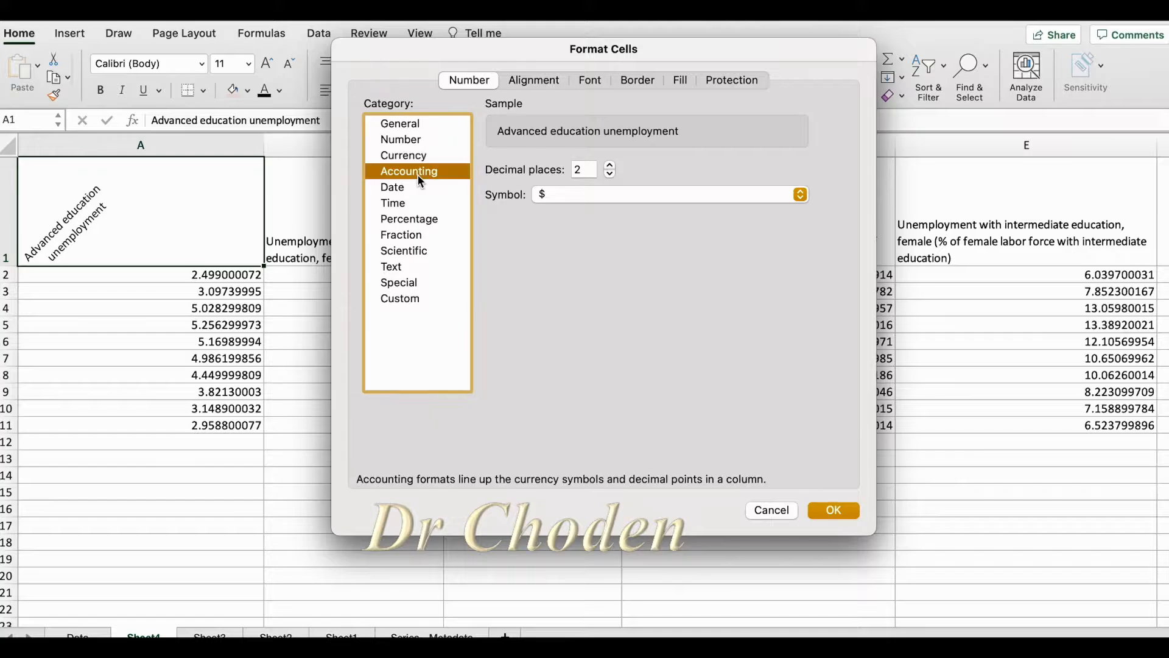
pyautogui.click(597, 198)
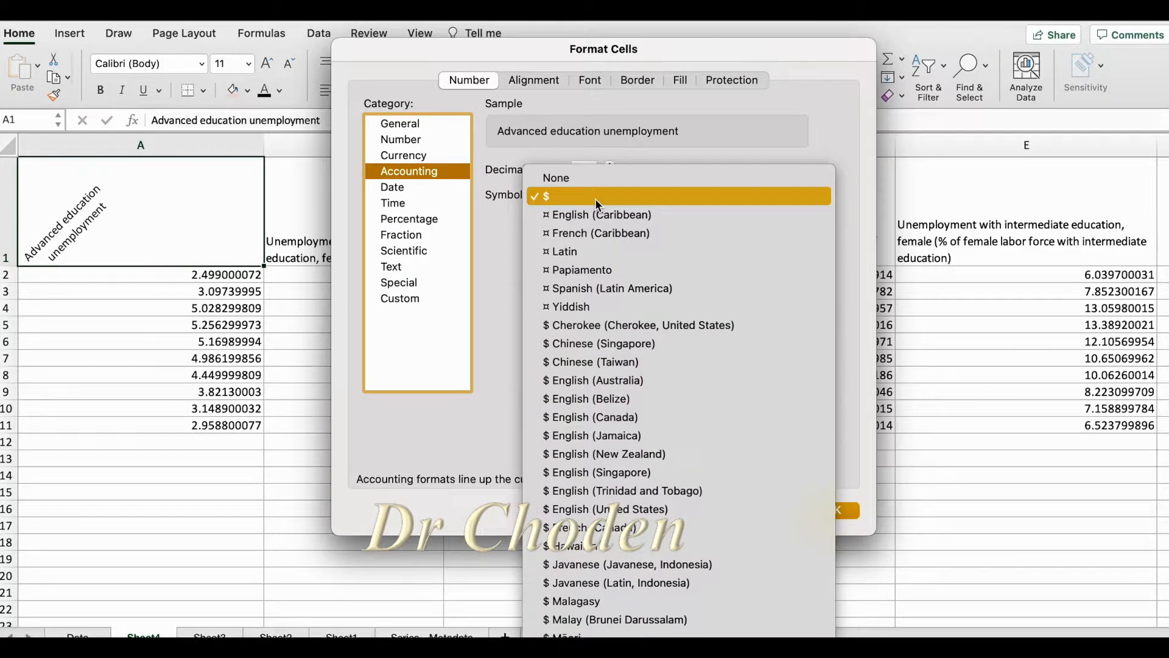
pyautogui.click(596, 199)
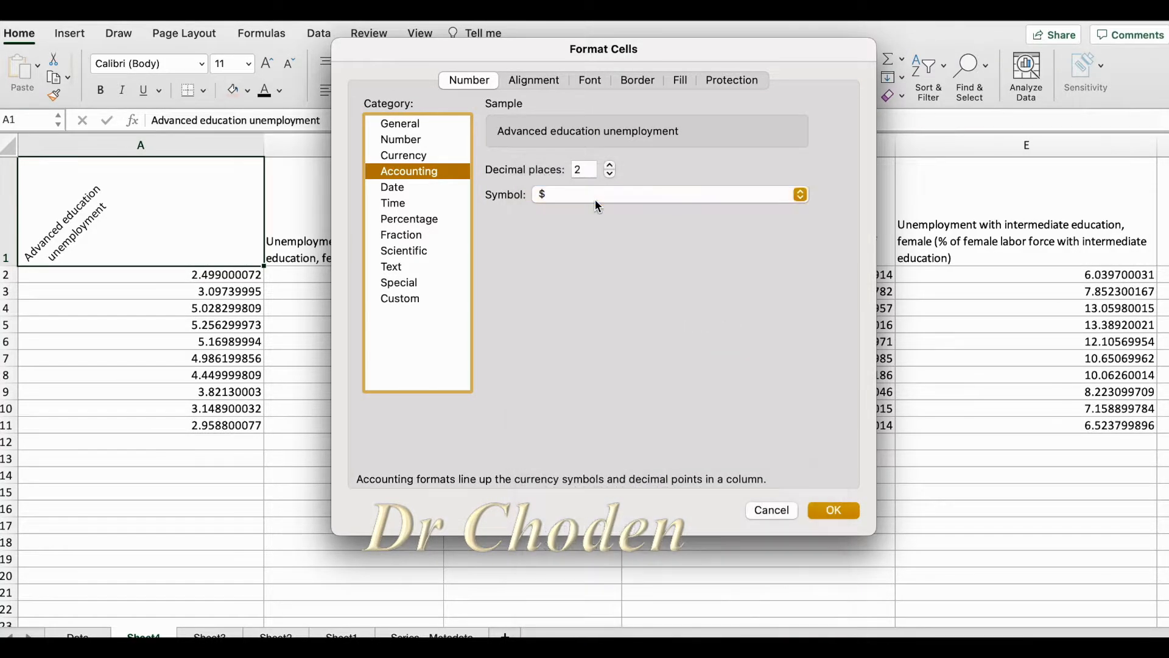
# Try the Date format for cell A1 with the long weekday, 2012-03-14 and *3/14/12 types
pyautogui.click(390, 193)
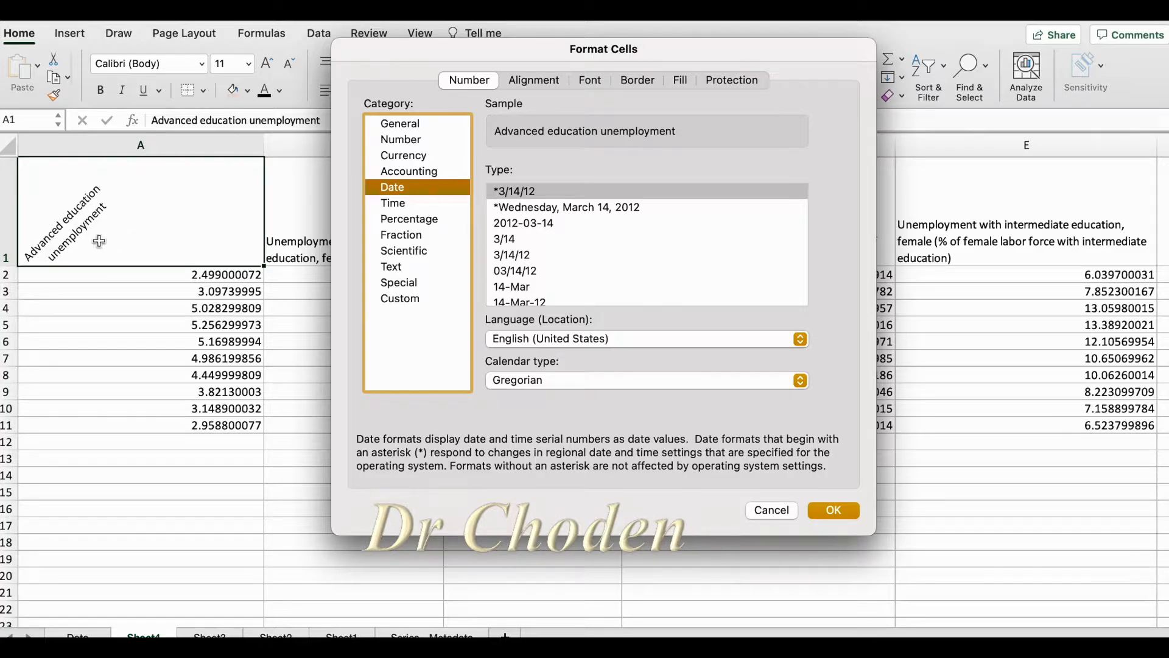
pyautogui.click(540, 209)
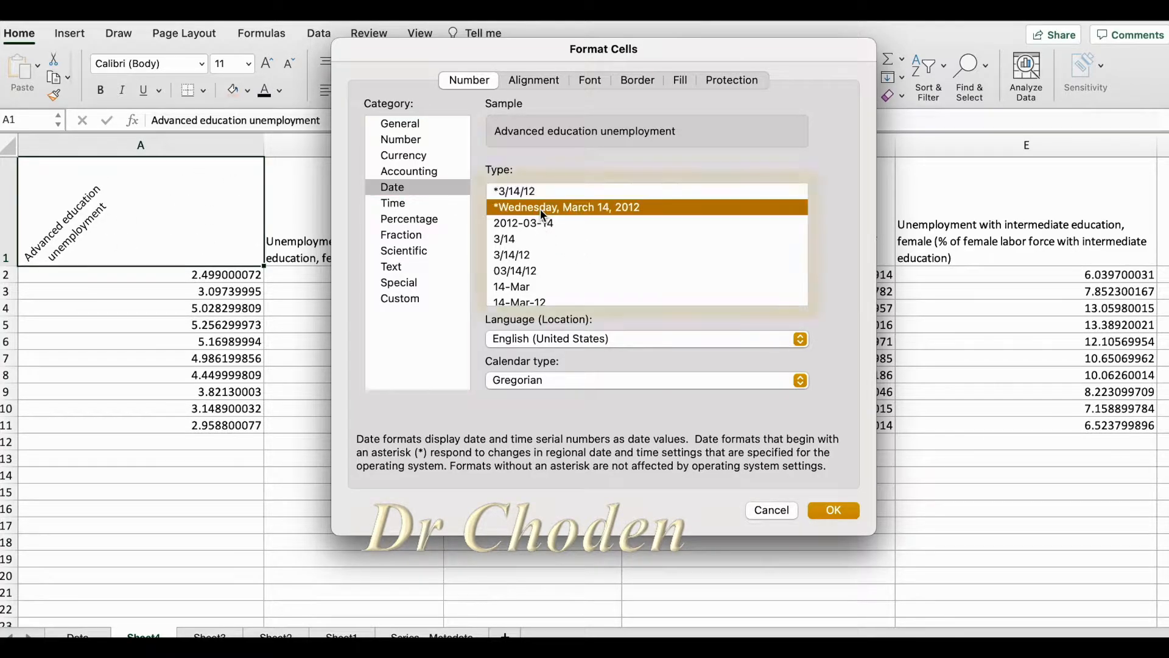
pyautogui.click(531, 220)
pyautogui.click(532, 192)
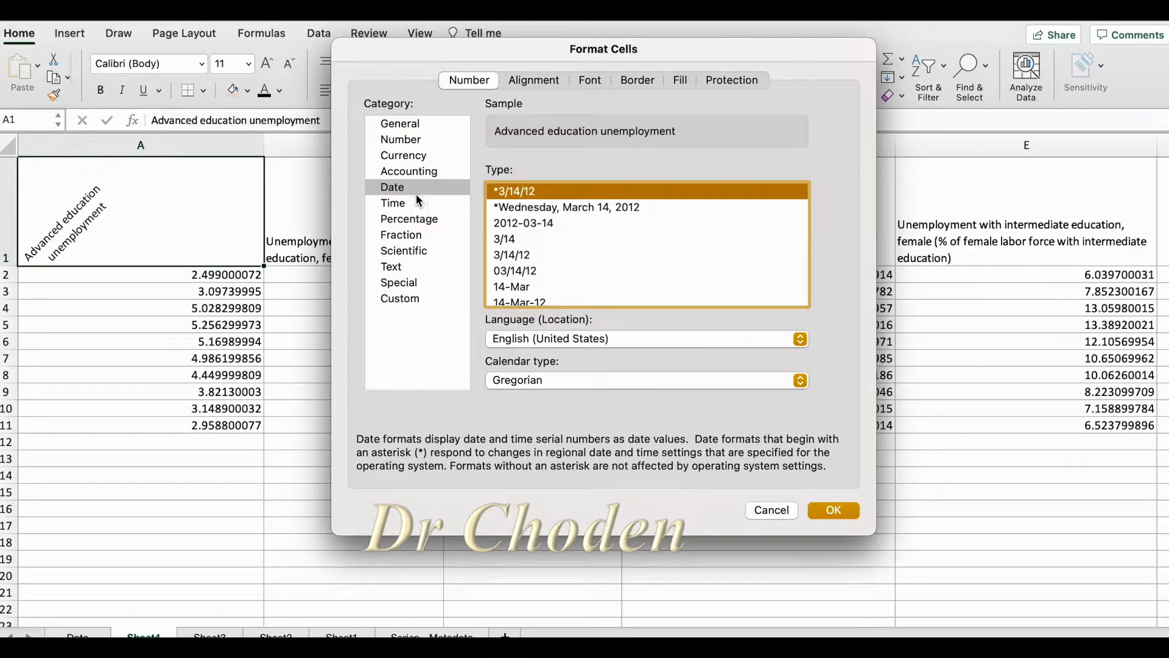
# Try the Time format for cell A1 with the 13:30, *1:30:55 PM, 1:30 PM, 1:30:55 PM and 37:30:55 types
pyautogui.click(392, 205)
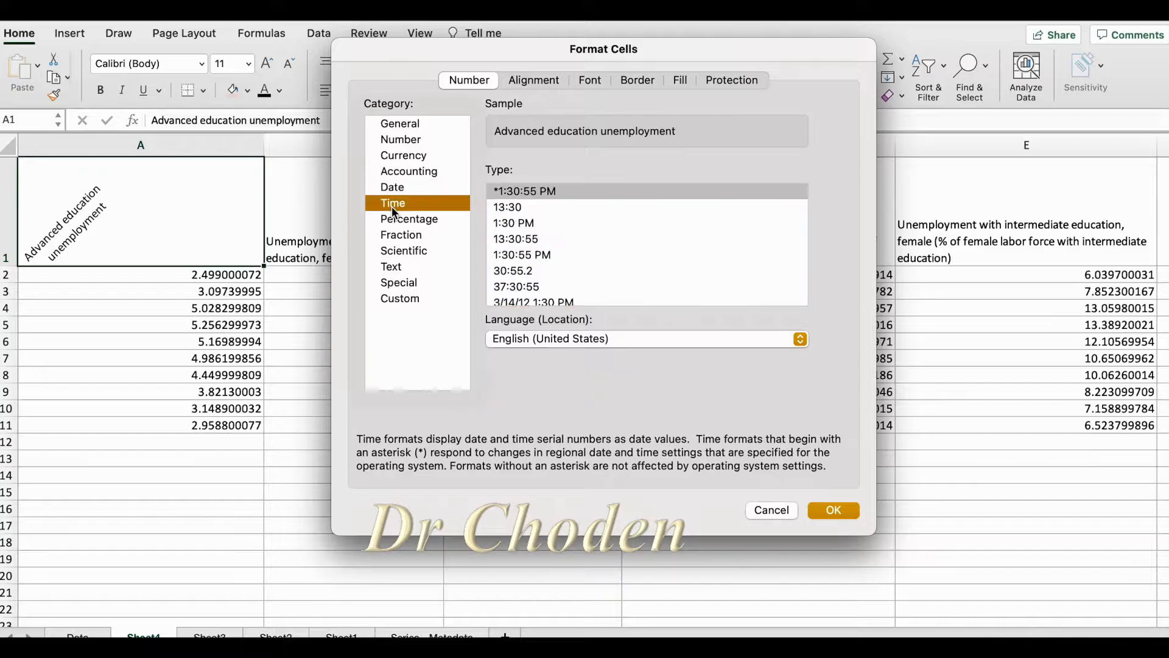
pyautogui.click(525, 210)
pyautogui.click(528, 192)
pyautogui.click(527, 222)
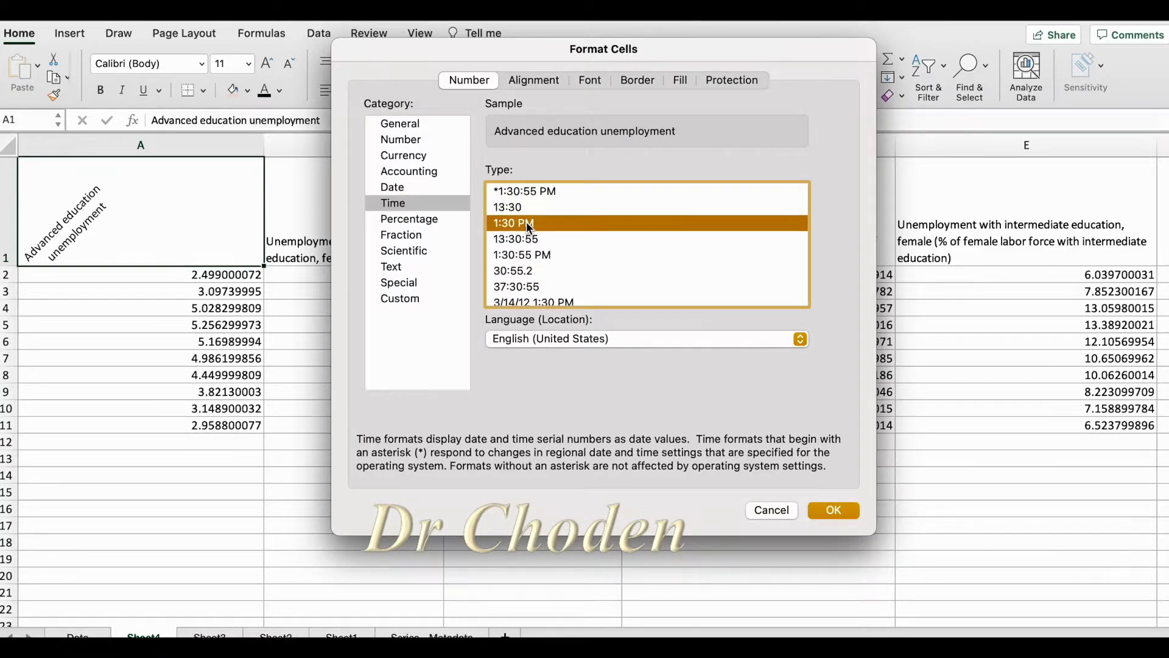
pyautogui.click(526, 252)
pyautogui.click(520, 287)
# Try the Percentage format for cell A1 with 3 decimal places and look through the Fraction types
pyautogui.click(420, 218)
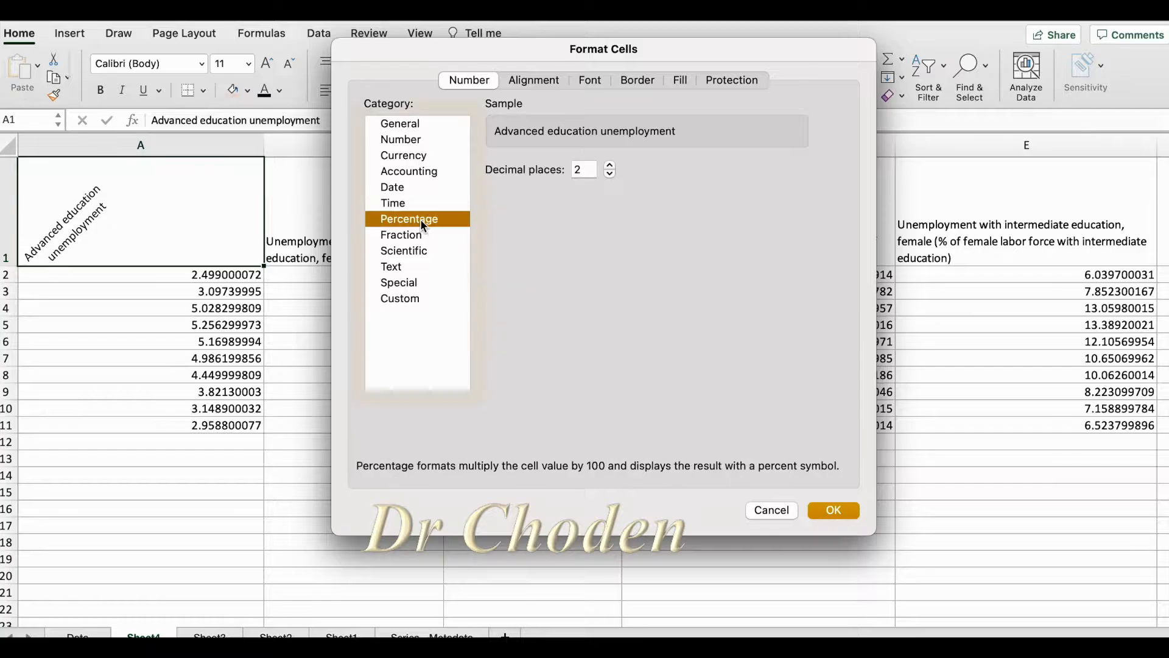
pyautogui.click(609, 163)
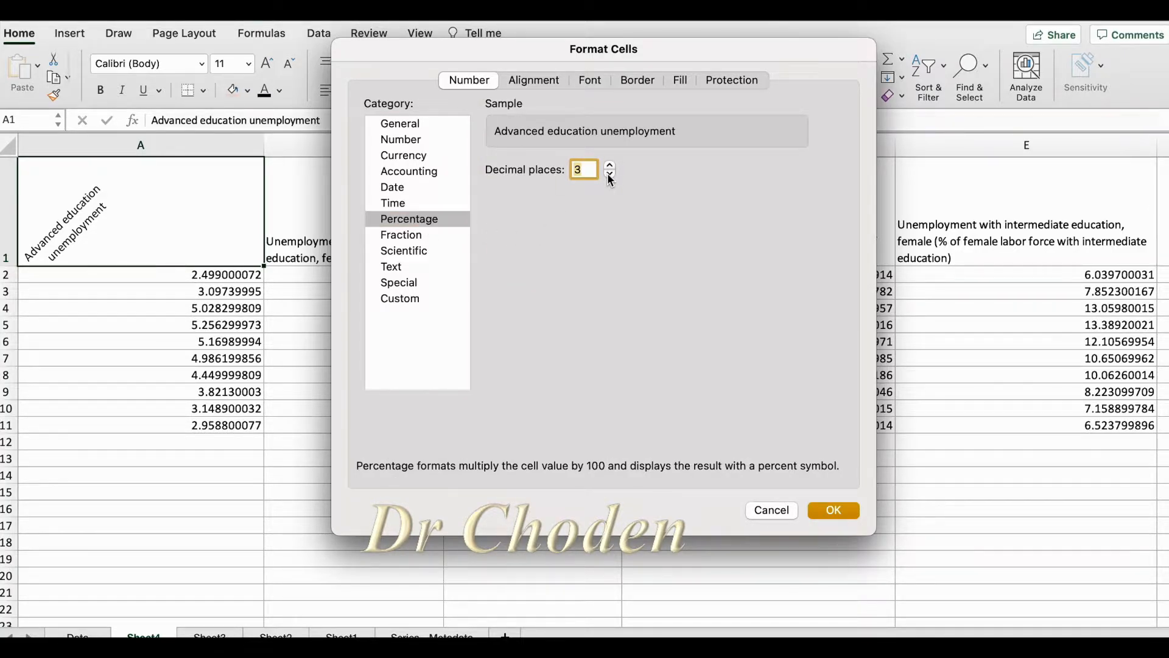
pyautogui.click(419, 236)
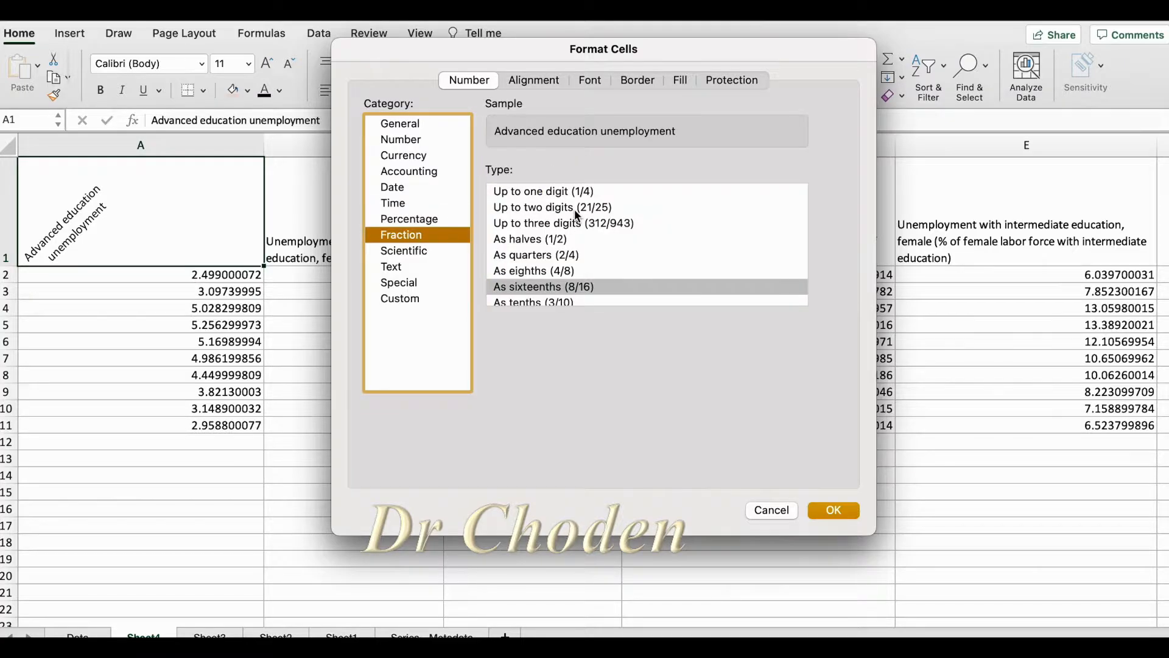
pyautogui.scroll(-2, 578, 247)
pyautogui.scroll(2, 576, 234)
# Try the Scientific format with 1 decimal place and the Text format for cell A1
pyautogui.click(397, 253)
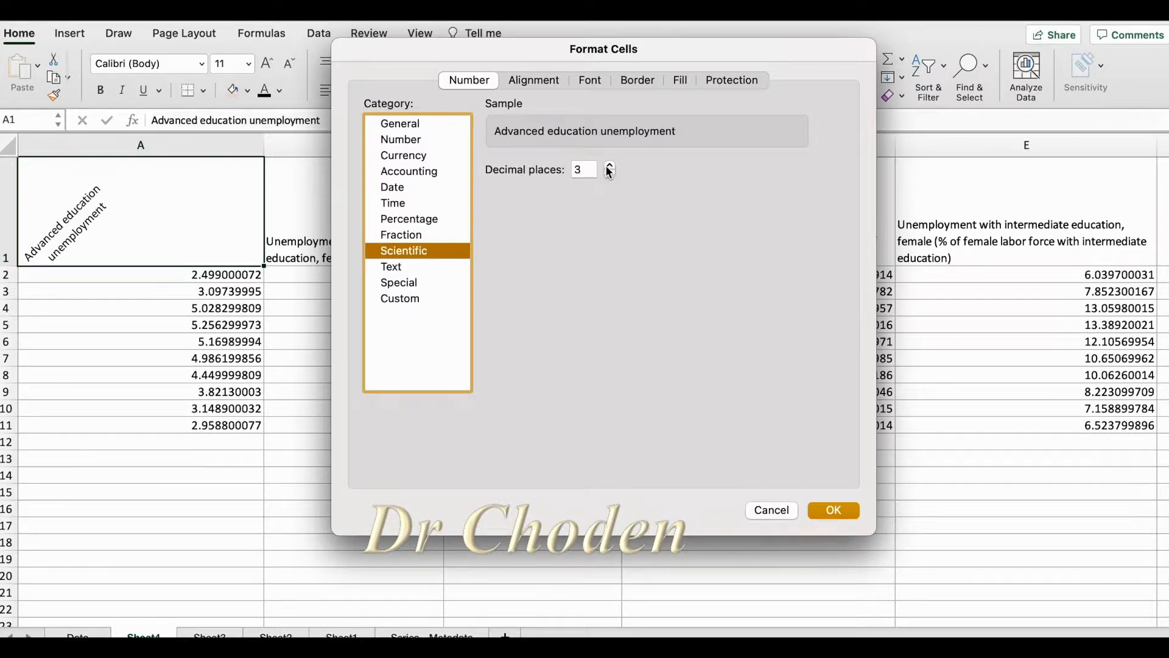
pyautogui.click(609, 165)
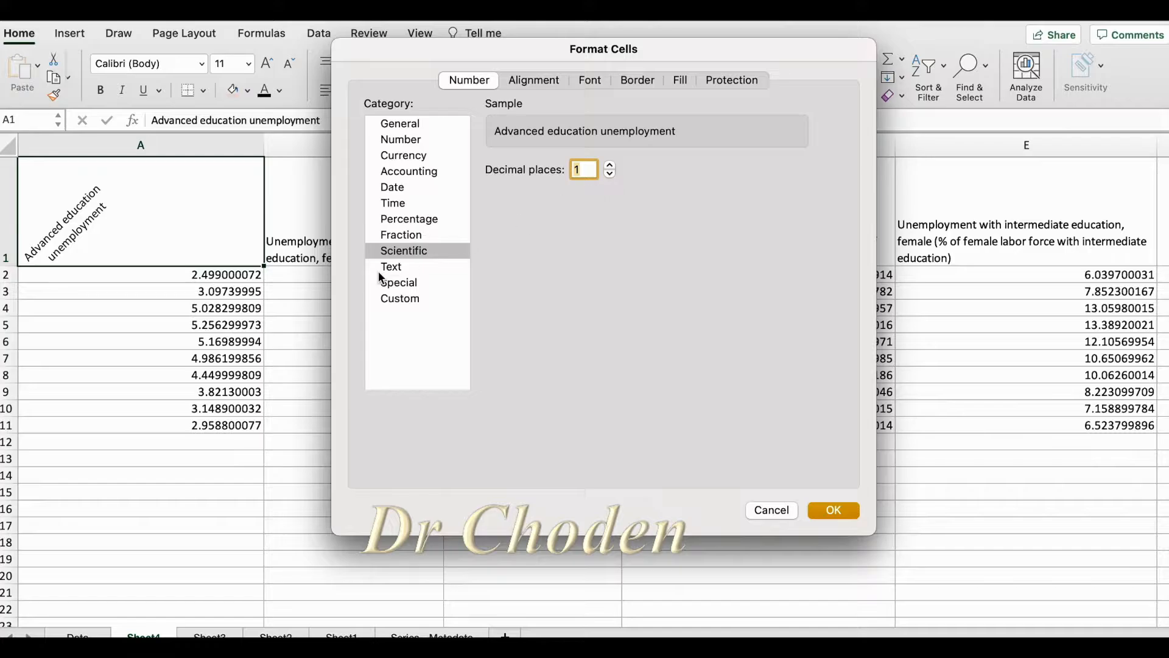
pyautogui.click(404, 266)
# Review the alignment and font settings of cell A1 and return to its number formats
pyautogui.click(533, 82)
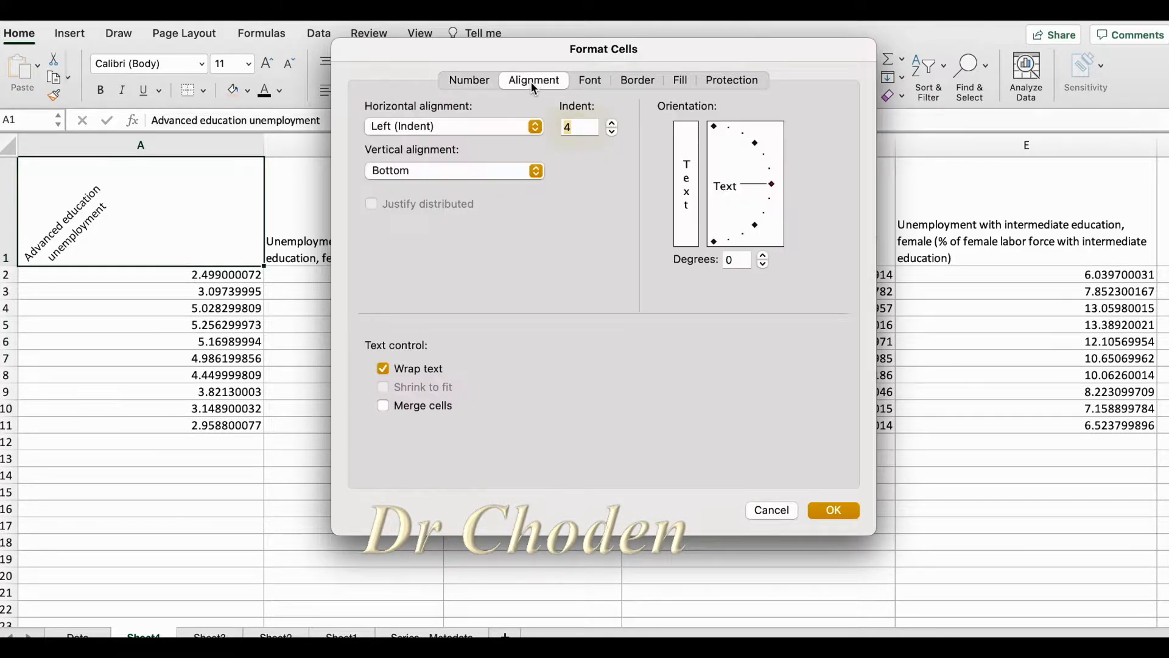
pyautogui.click(597, 82)
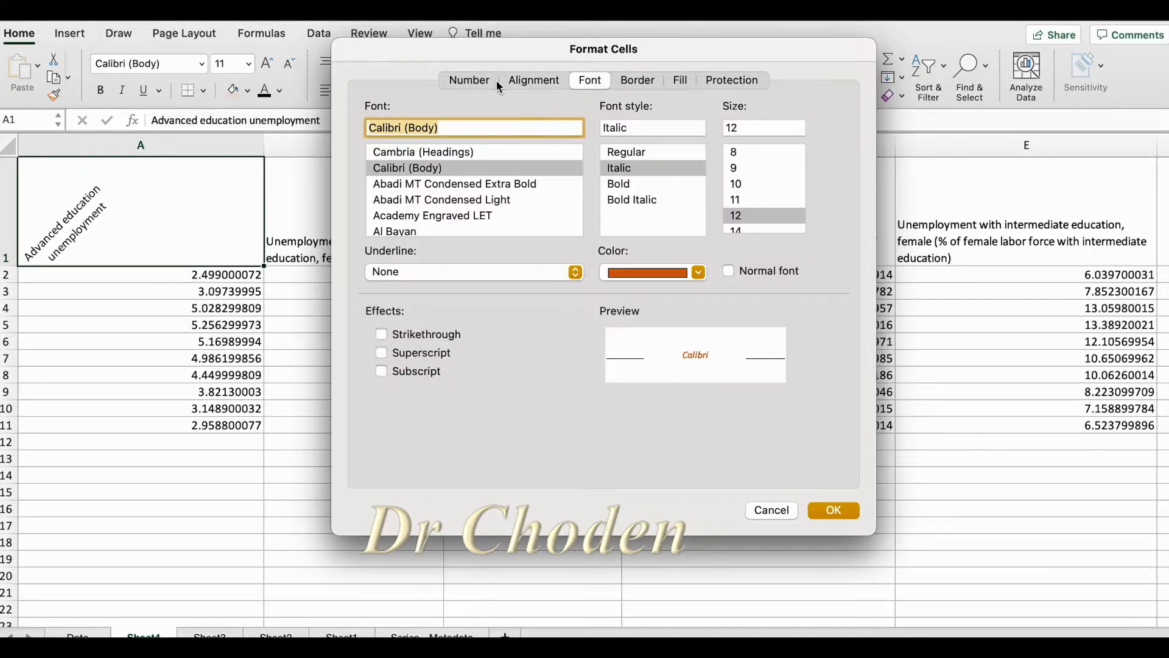
pyautogui.click(480, 82)
# Try the Special category and the Custom codes h:mm, m/d/yy h:mm, mm:ss, mm:ss.0, [h]:mm:ss and mmm-yy for cell A1
pyautogui.click(402, 283)
pyautogui.click(400, 298)
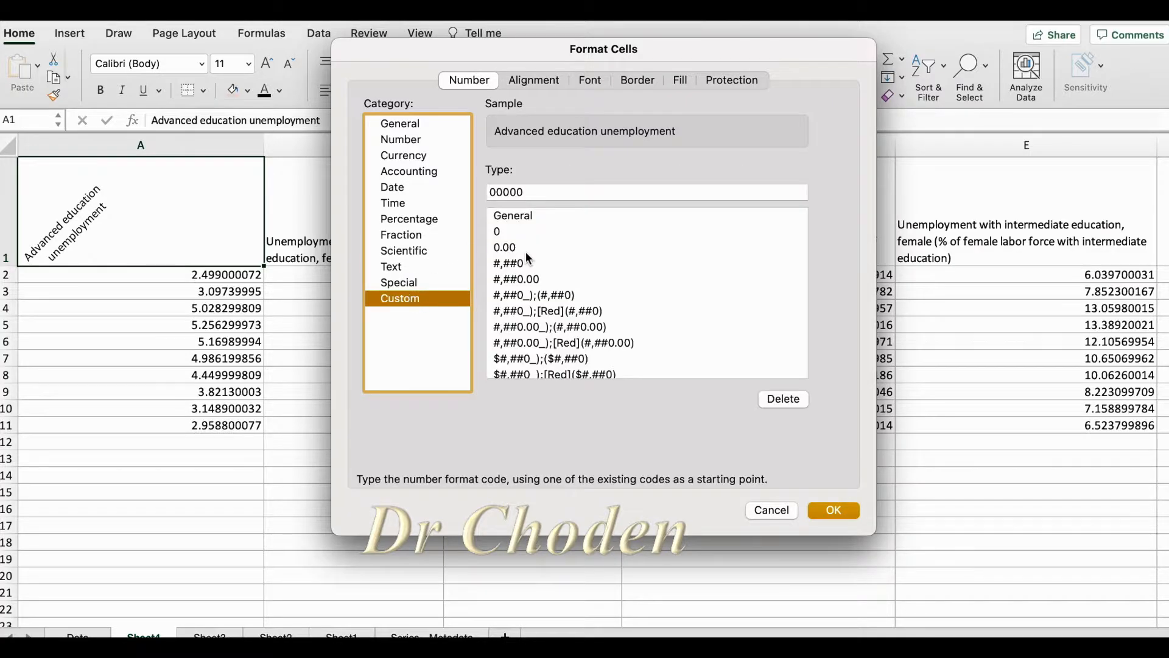
pyautogui.scroll(-10, 546, 327)
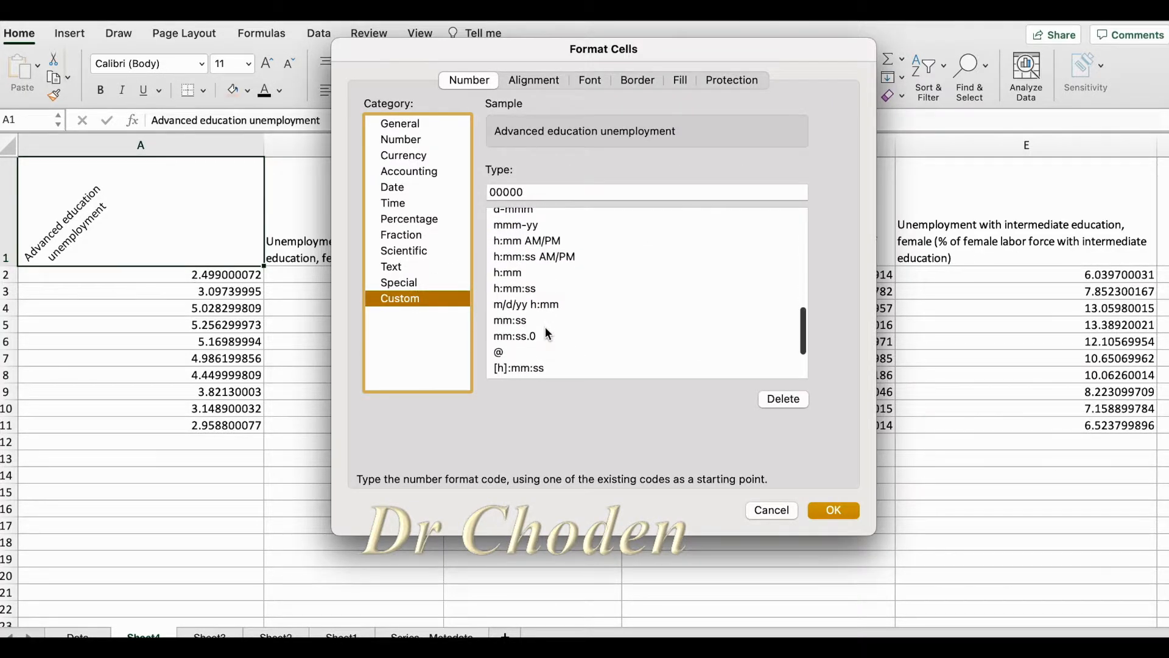
pyautogui.click(517, 270)
pyautogui.click(516, 308)
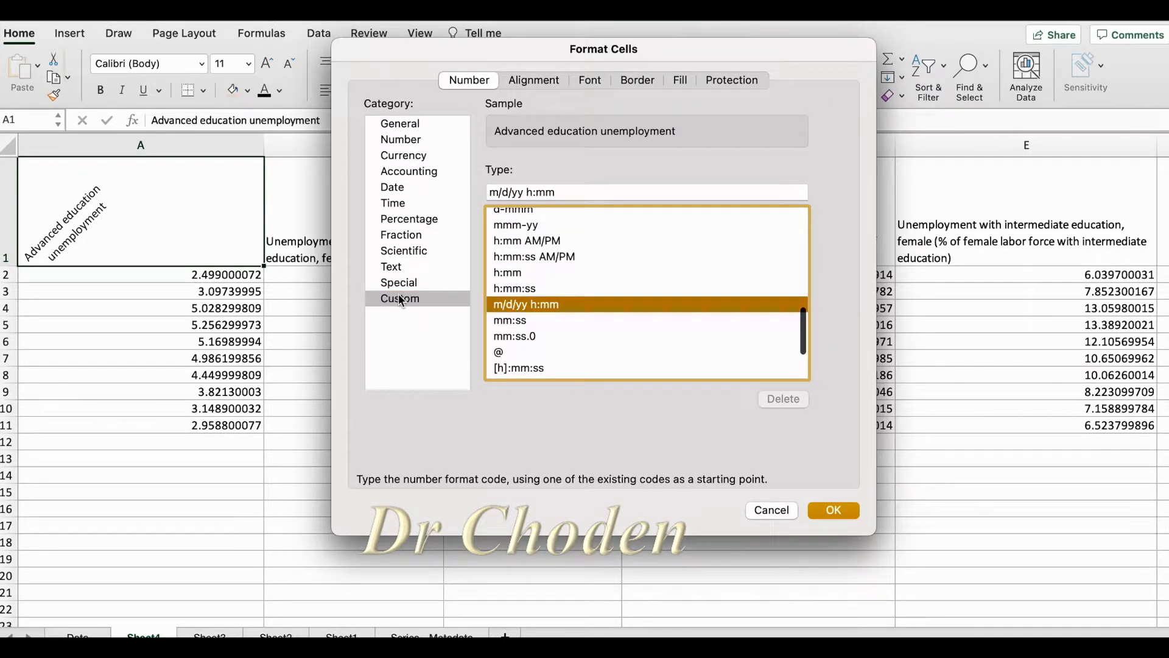
pyautogui.click(514, 322)
pyautogui.click(513, 336)
pyautogui.click(514, 367)
pyautogui.click(537, 228)
pyautogui.scroll(10, 537, 228)
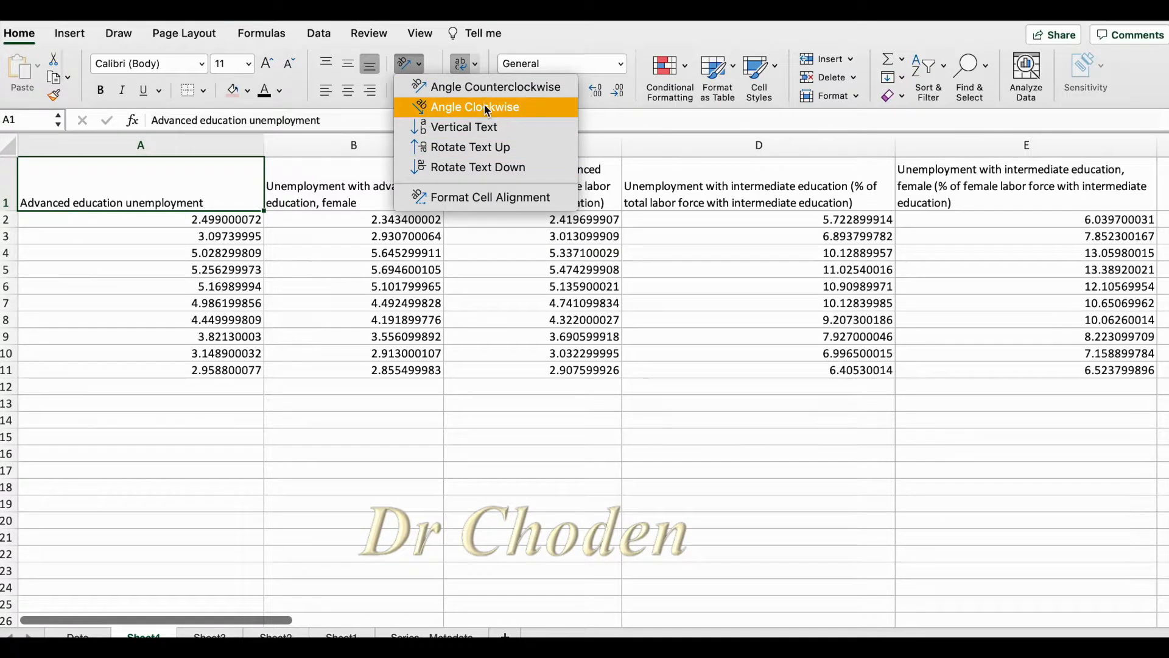
# Try the Angle Clockwise text orientation on header cell A1
pyautogui.click(486, 108)
pyautogui.click(417, 65)
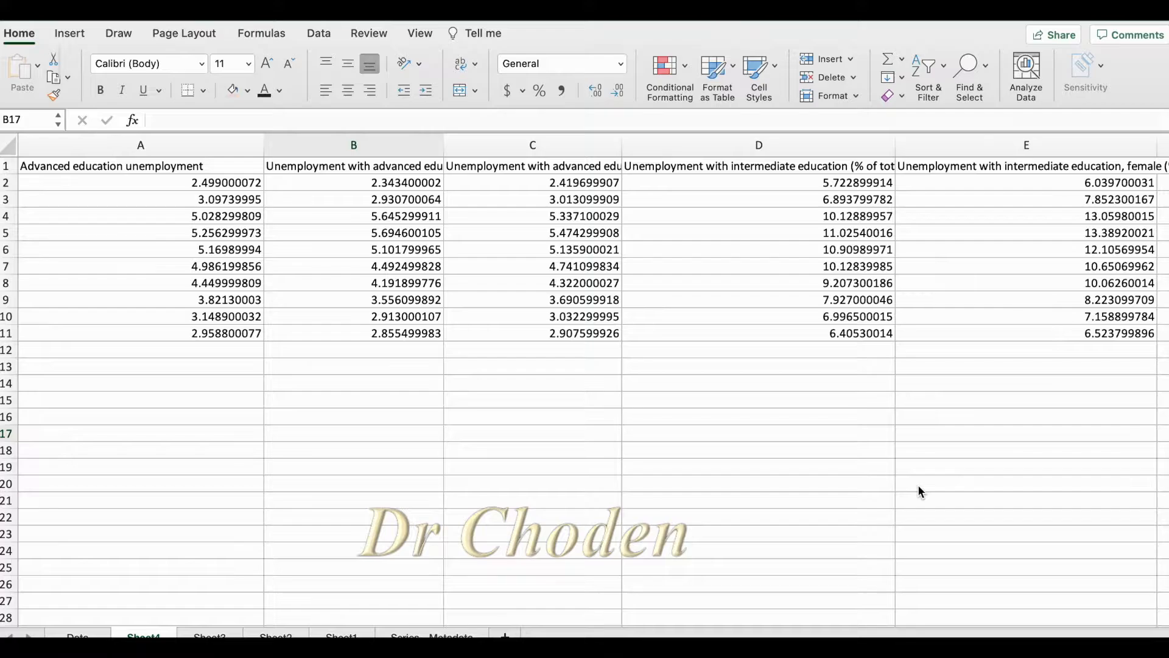
# Narrow column B slightly and wrap the text of header cell B1
pyautogui.click(335, 393)
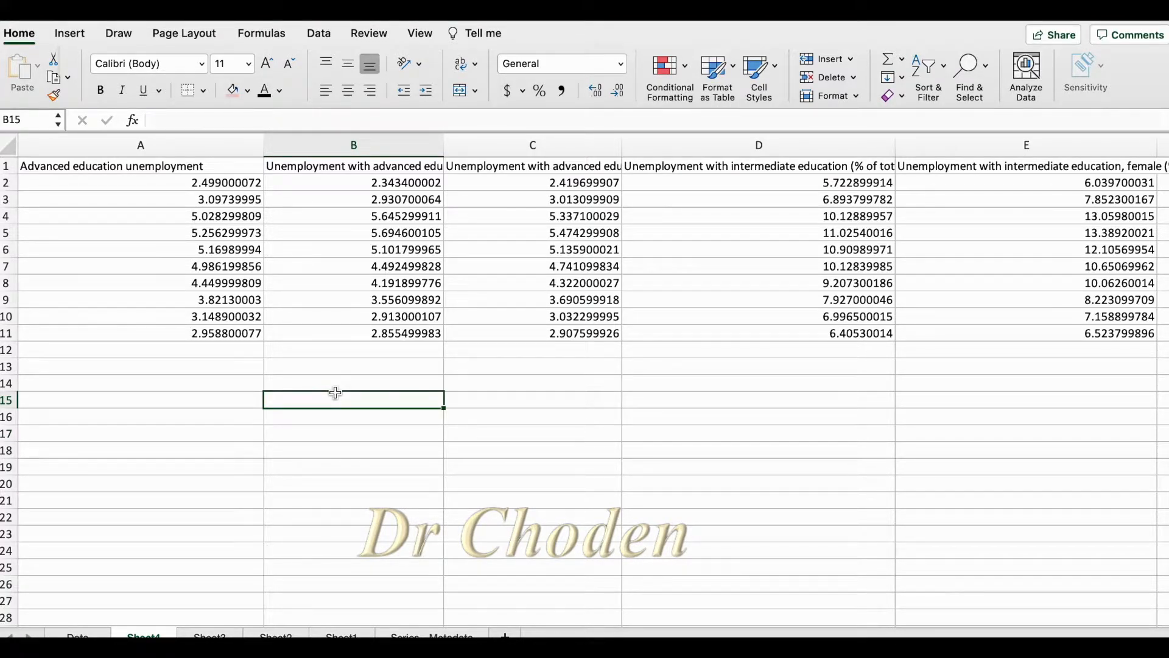
pyautogui.click(369, 165)
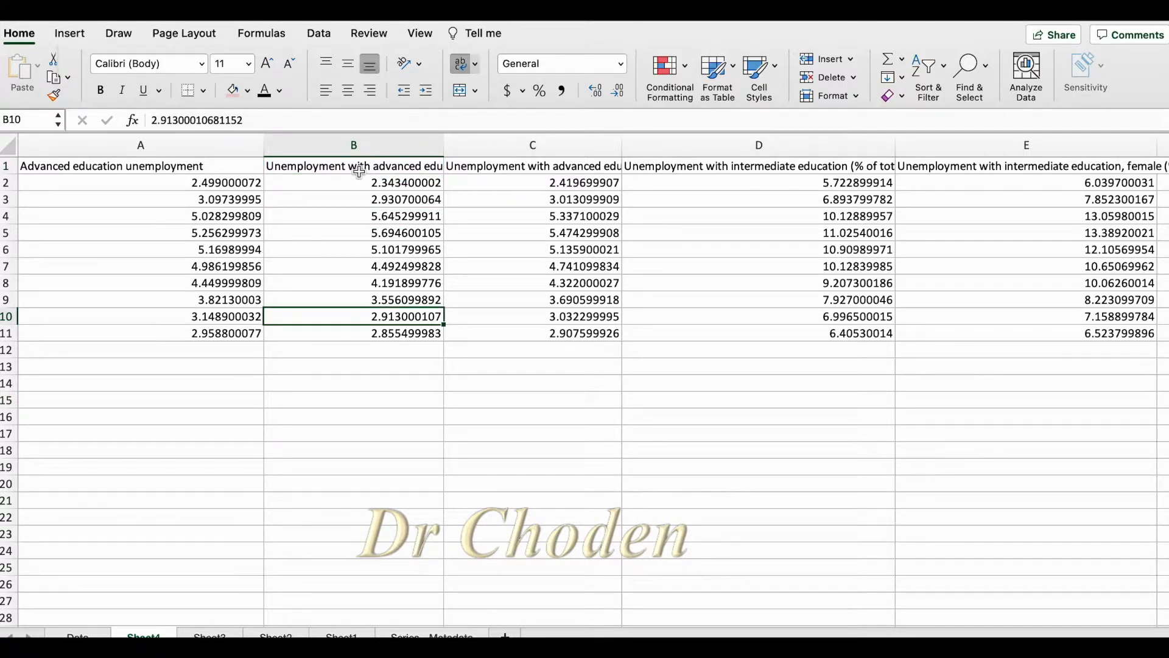
pyautogui.click(359, 171)
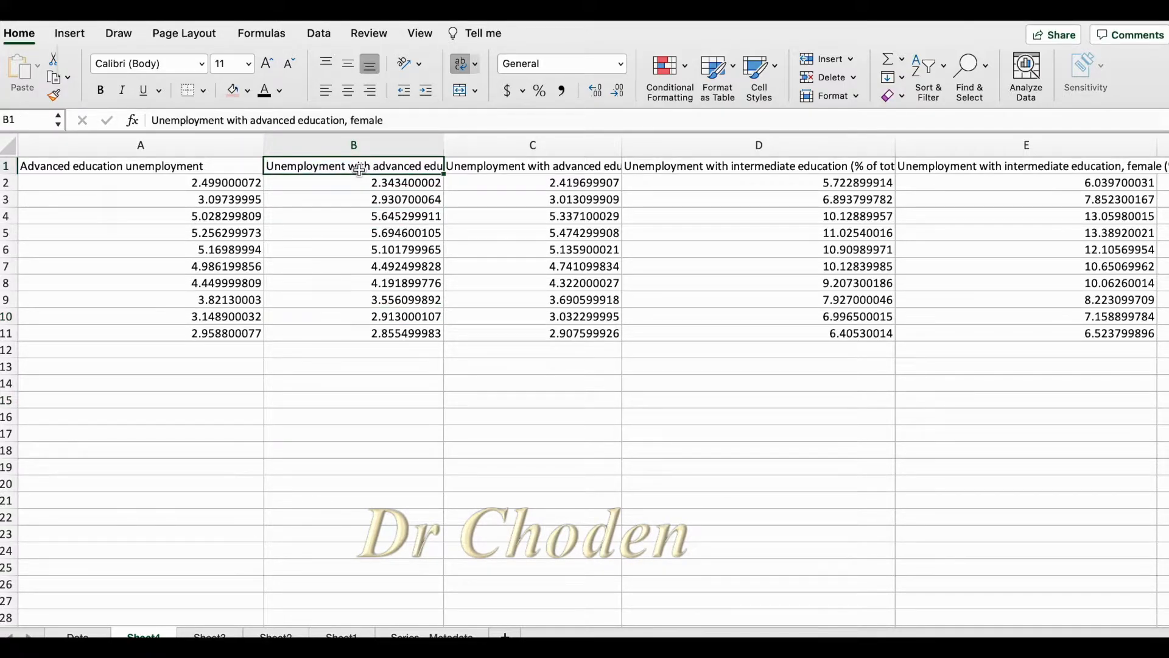
pyautogui.click(330, 421)
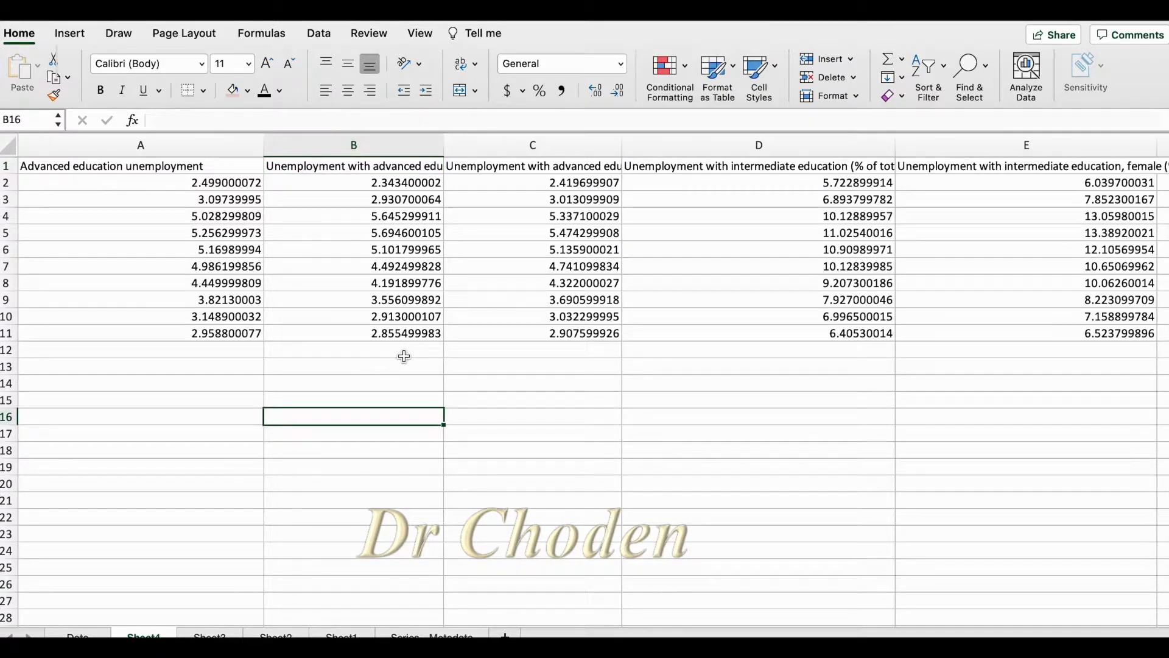
pyautogui.click(364, 166)
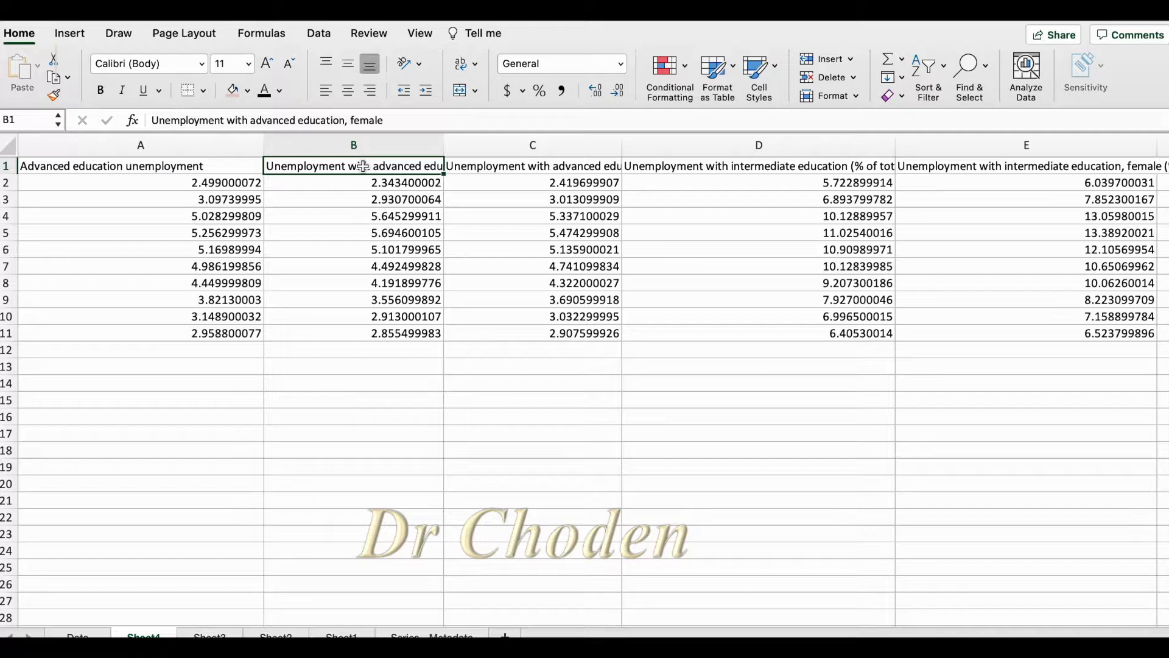
pyautogui.moveTo(439, 140)
pyautogui.mouseDown()
pyautogui.moveTo(588, 144)
pyautogui.moveTo(431, 145)
pyautogui.mouseUp()
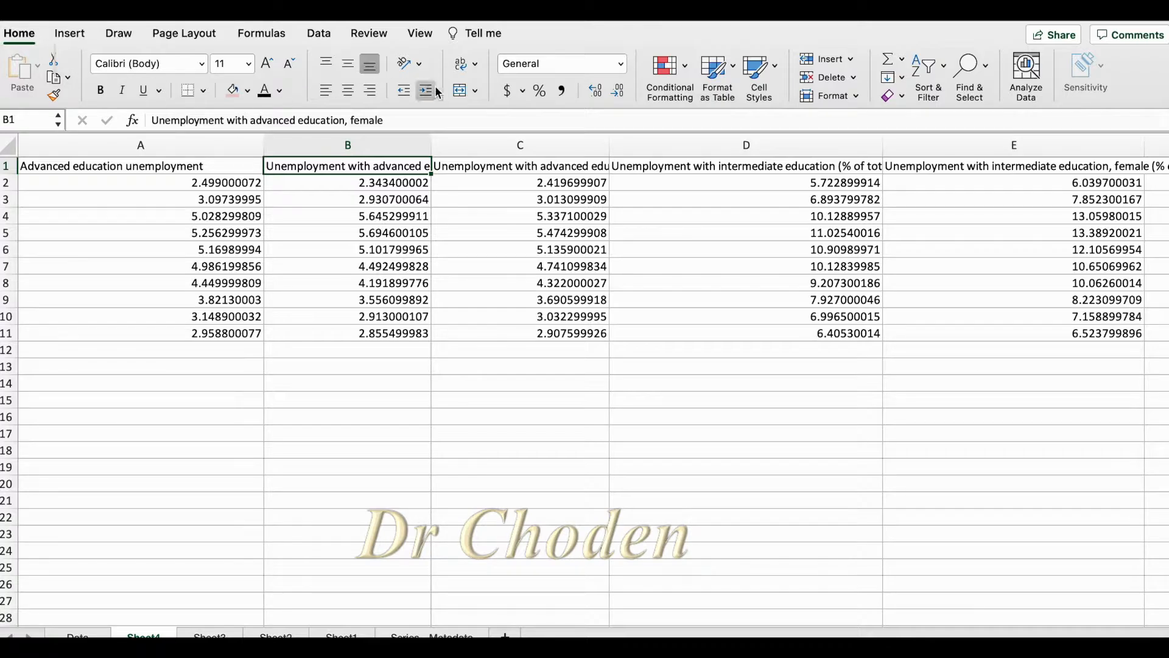
pyautogui.click(459, 64)
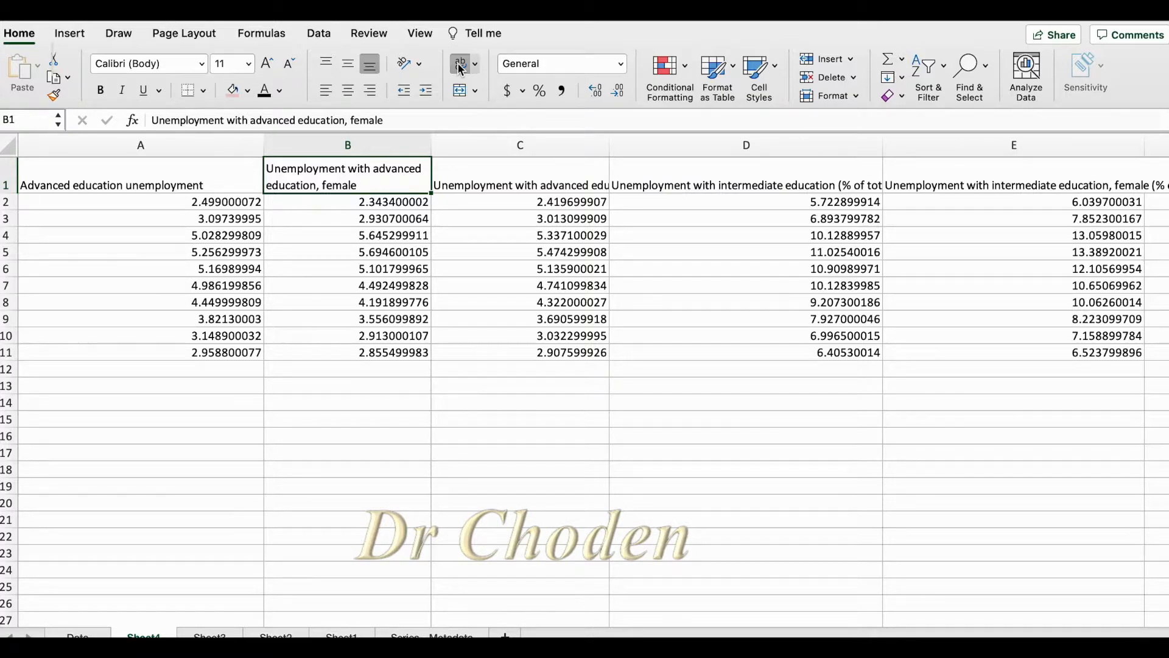
# Browse the available fonts for header cell B1 and keep the current font
pyautogui.click(157, 473)
pyautogui.click(335, 202)
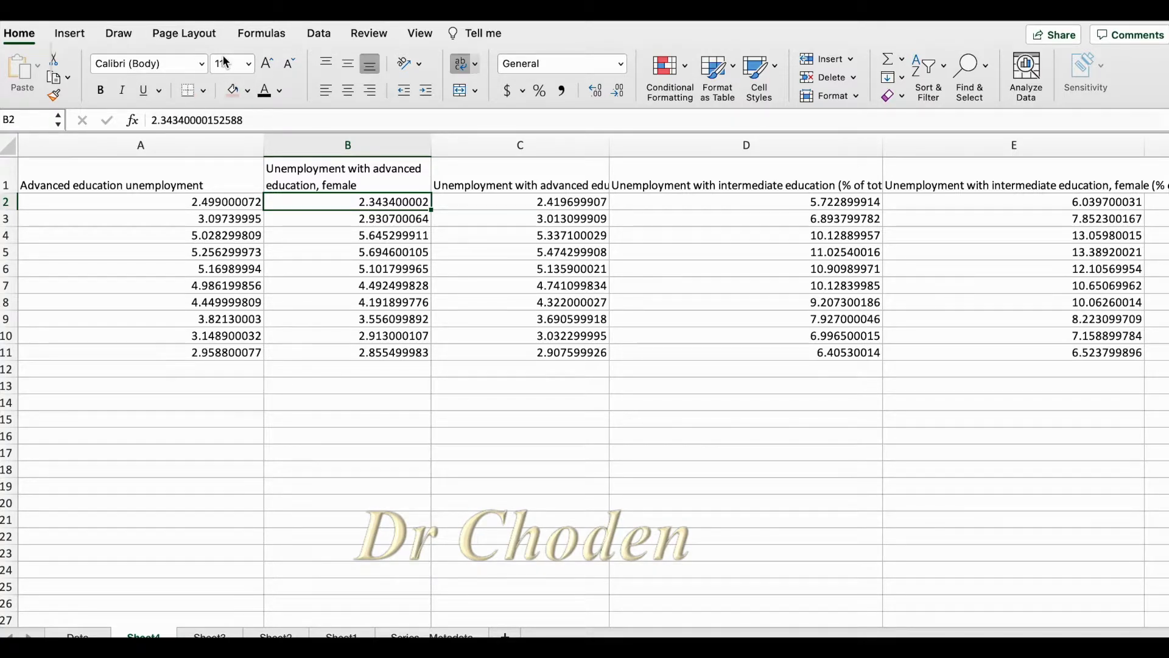
pyautogui.click(352, 183)
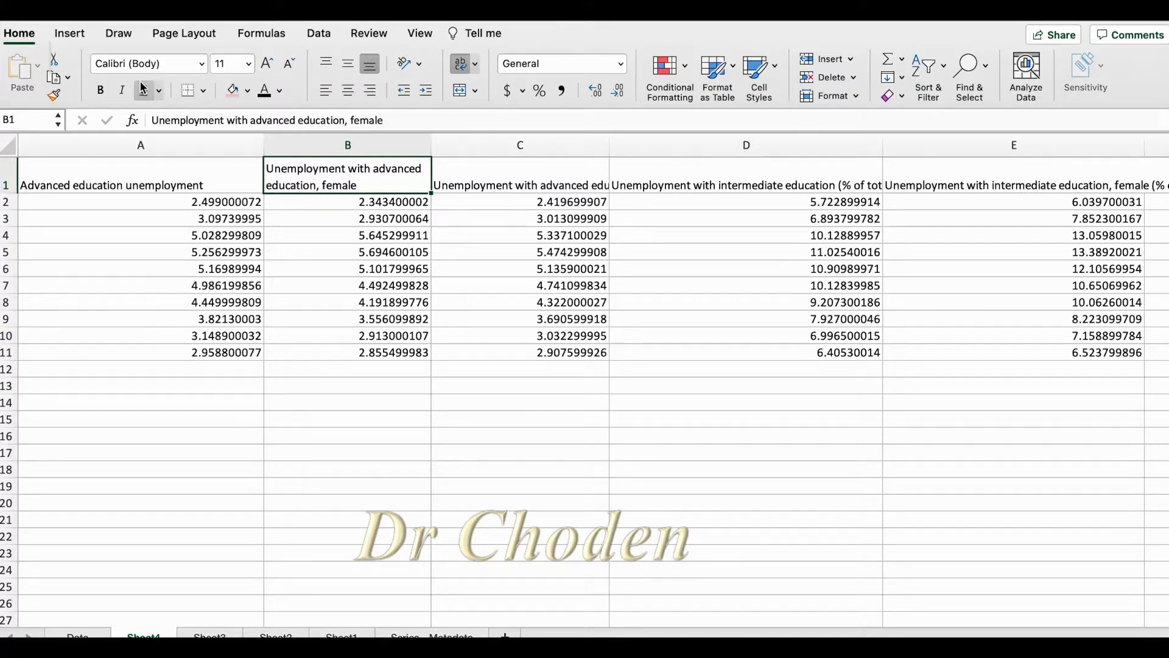
pyautogui.click(203, 65)
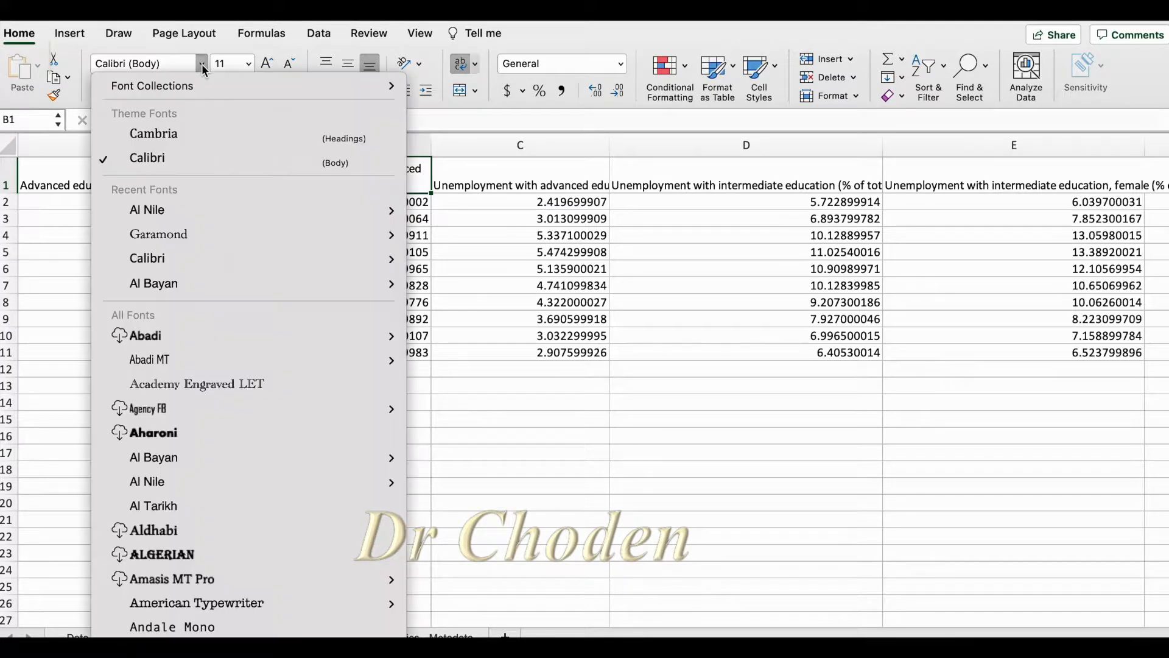
pyautogui.scroll(-15, 195, 565)
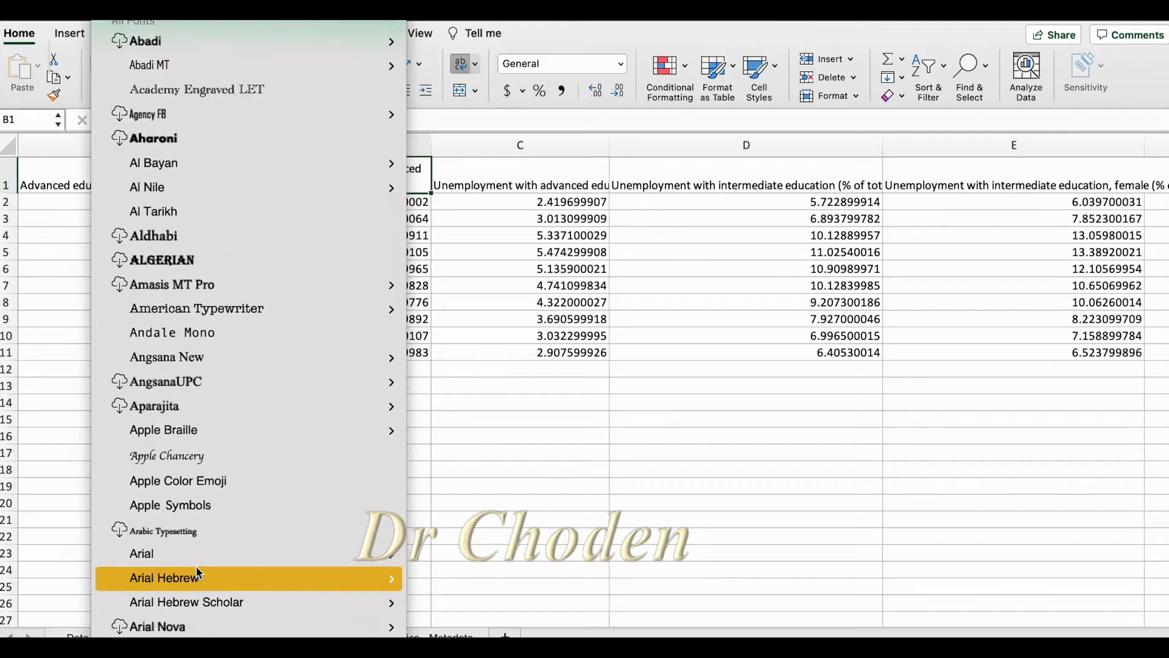
pyautogui.click(460, 415)
# Look through the font sizes for header cell B1 and try to set a size of 33
pyautogui.click(250, 63)
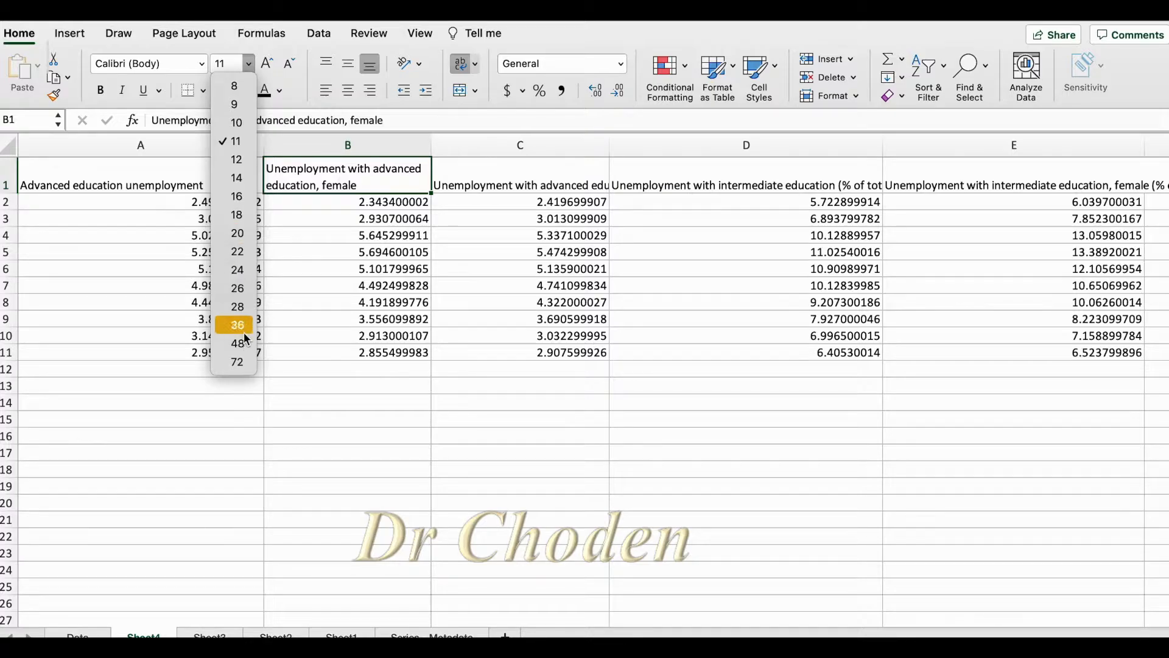
pyautogui.click(229, 64)
pyautogui.write('33')
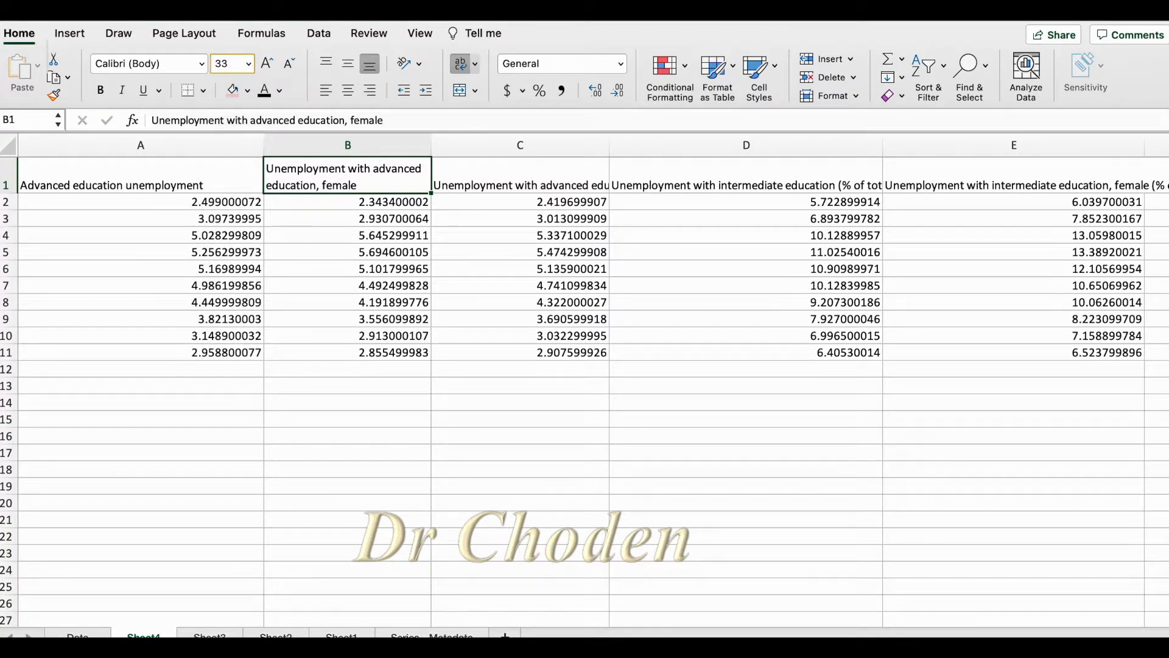
pyautogui.press('Escape')
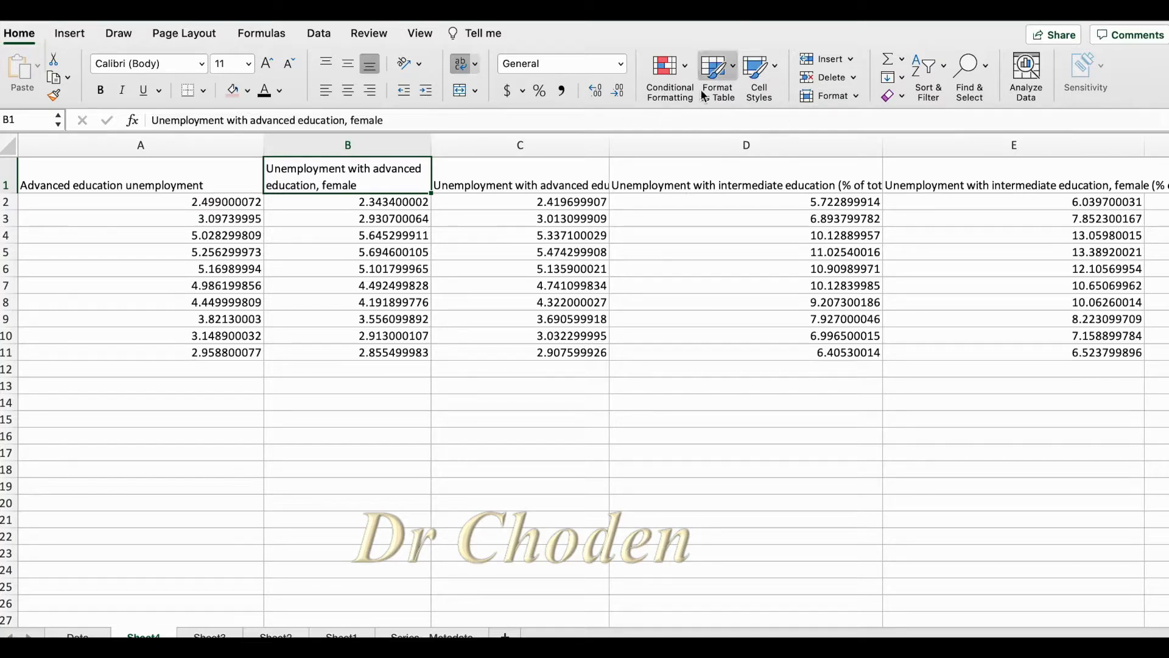
# Try the 60% - Accent6 cell style on header cell B1 and undo it
pyautogui.click(776, 70)
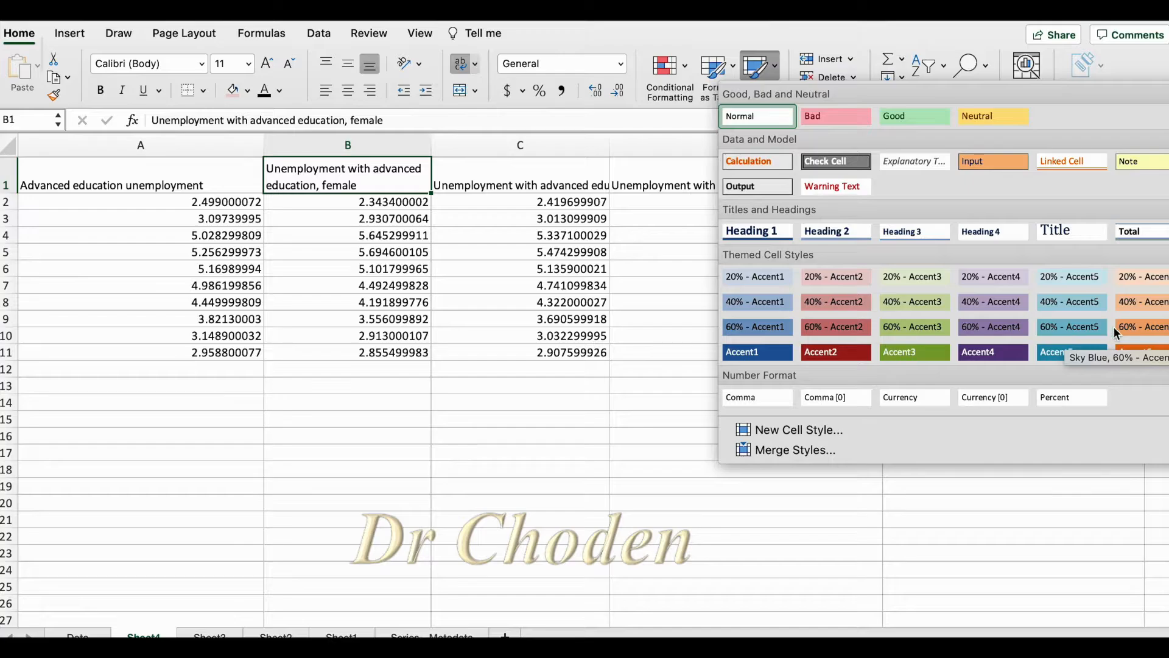
pyautogui.click(1133, 326)
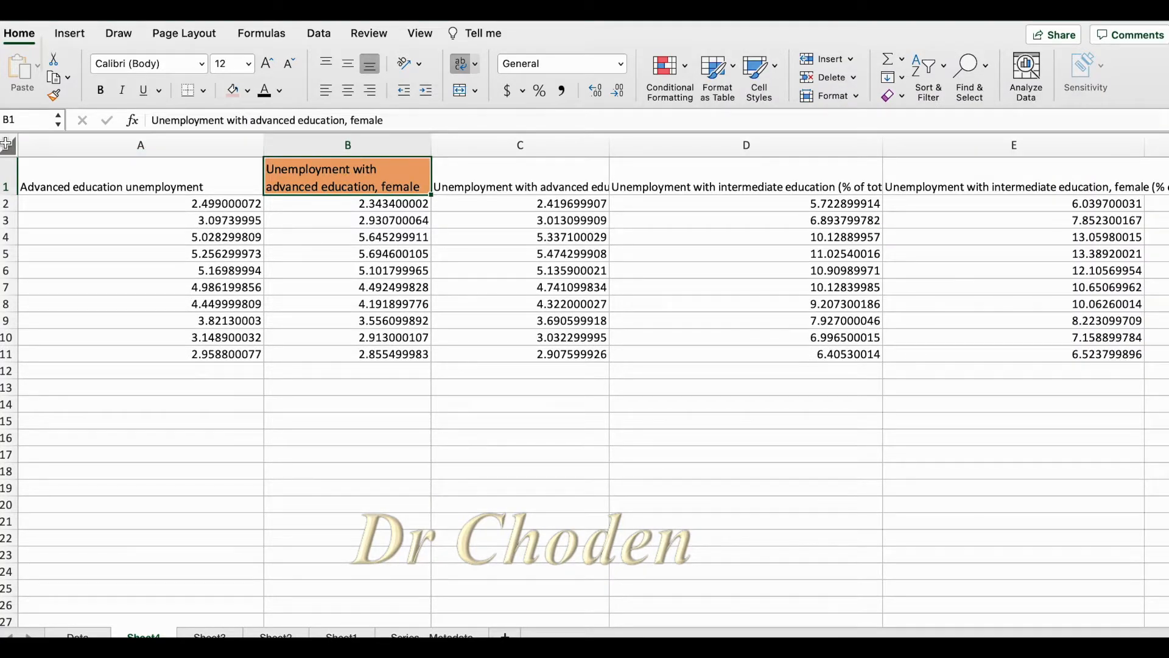
pyautogui.press('super+z')
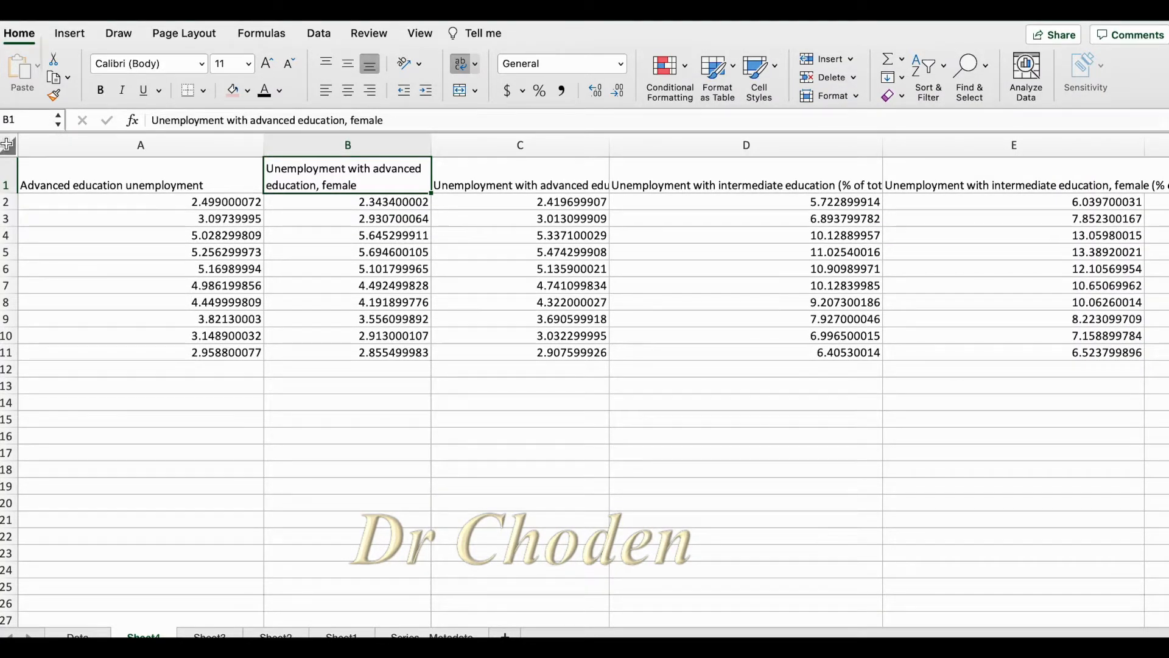
# Try the Neutral cell style on the entire sheet
pyautogui.click(7, 145)
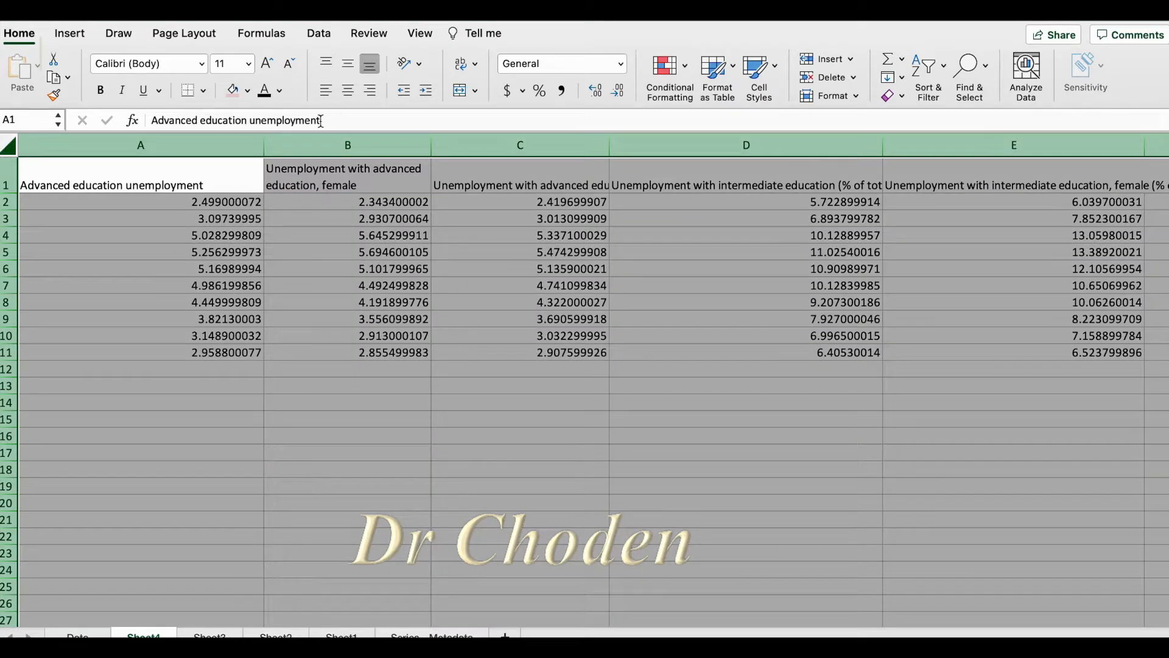
pyautogui.click(133, 403)
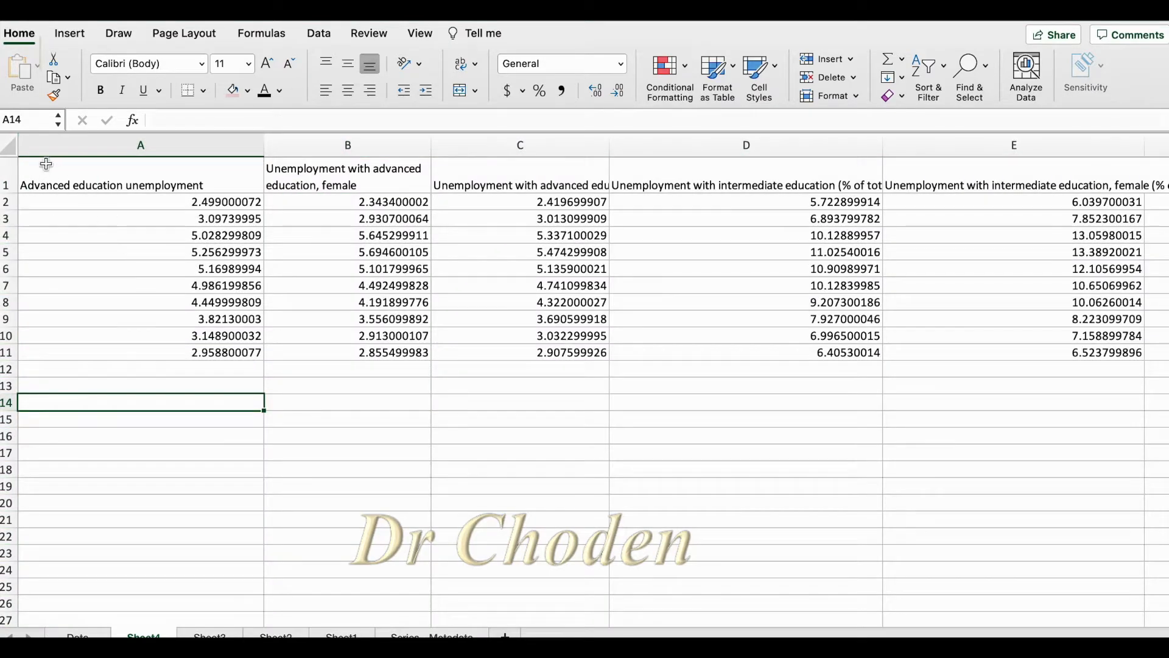
pyautogui.click(7, 144)
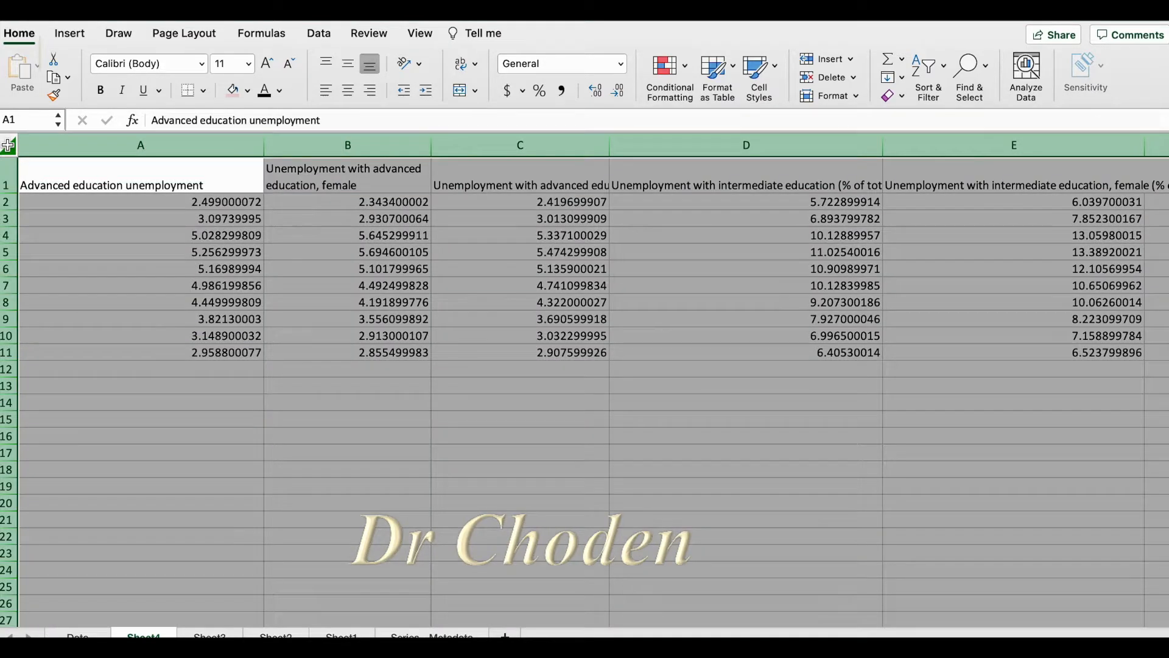
pyautogui.click(774, 66)
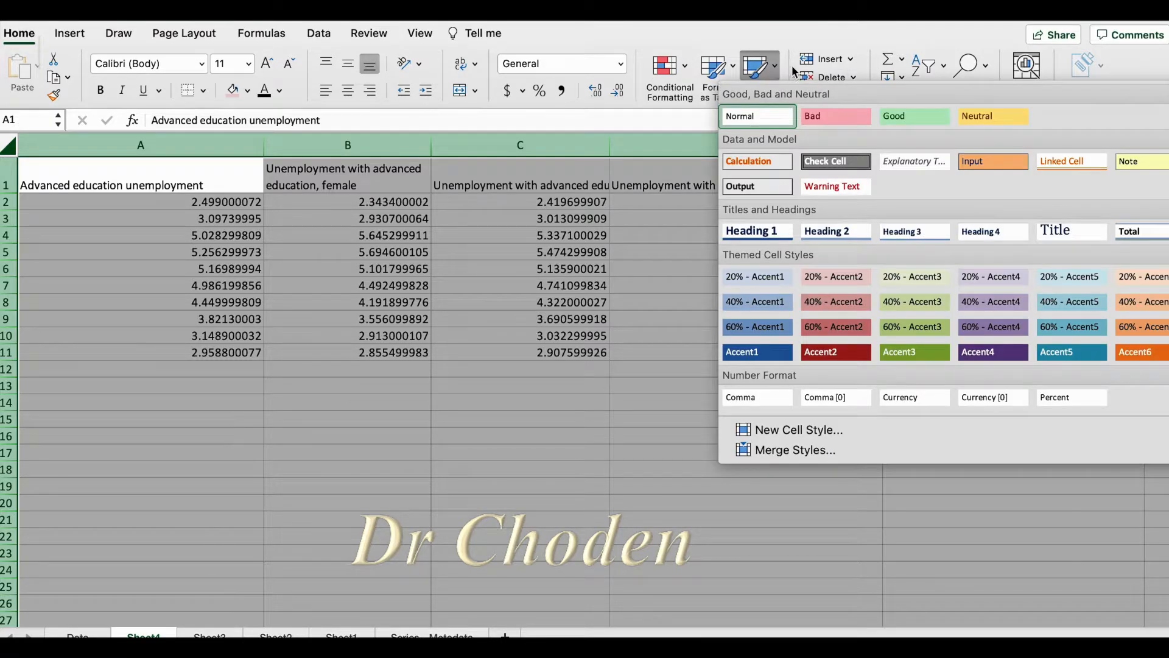
pyautogui.click(996, 115)
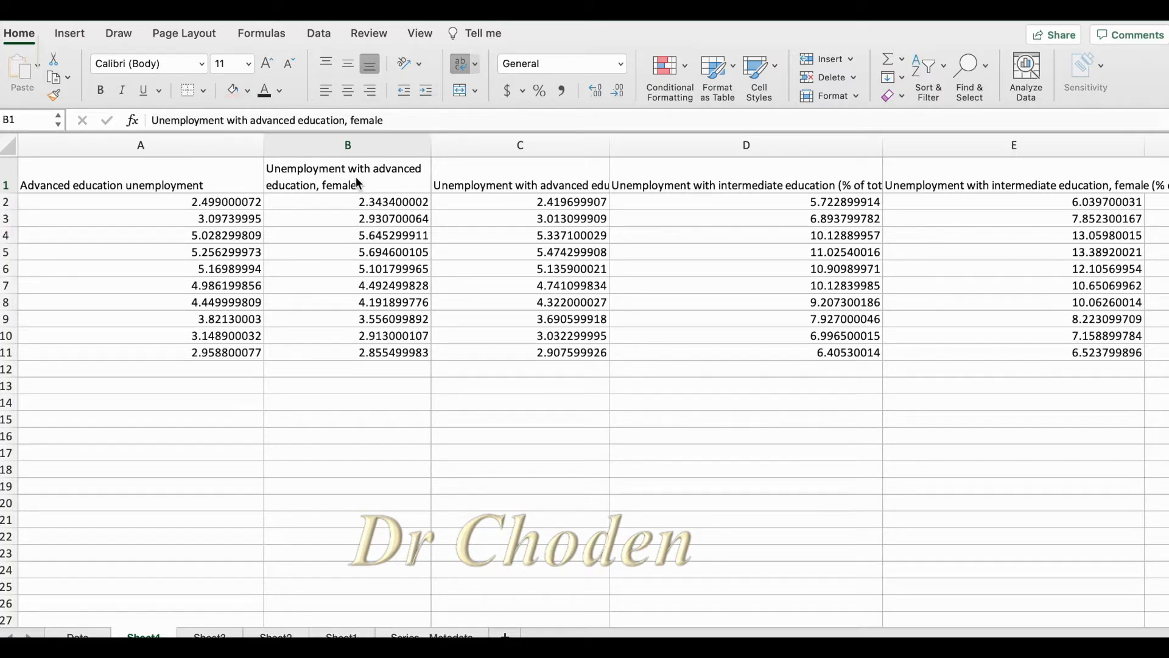
# Fill header cell B1 with orange and set its font color to dark teal
pyautogui.click(356, 177)
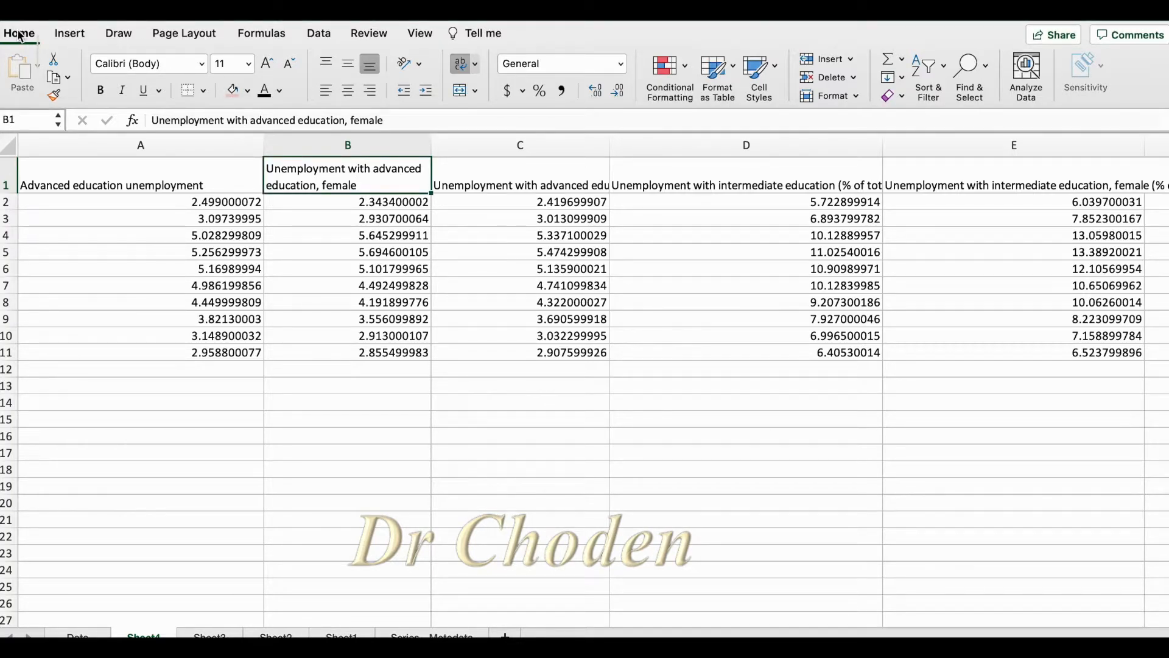
pyautogui.click(248, 91)
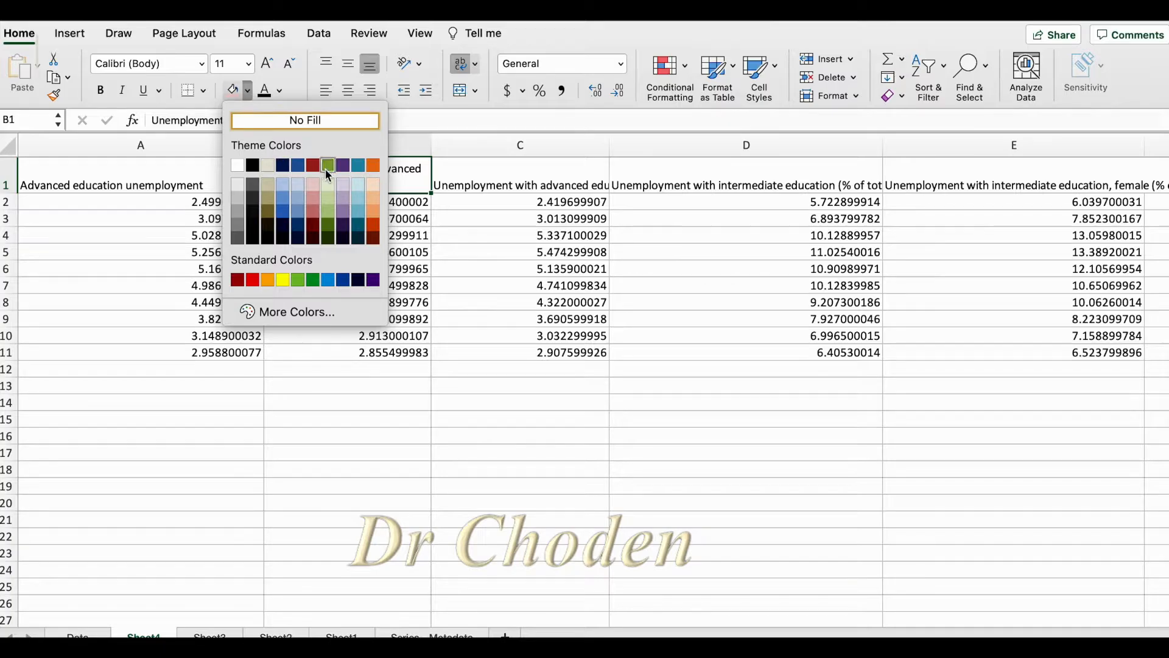
pyautogui.click(374, 165)
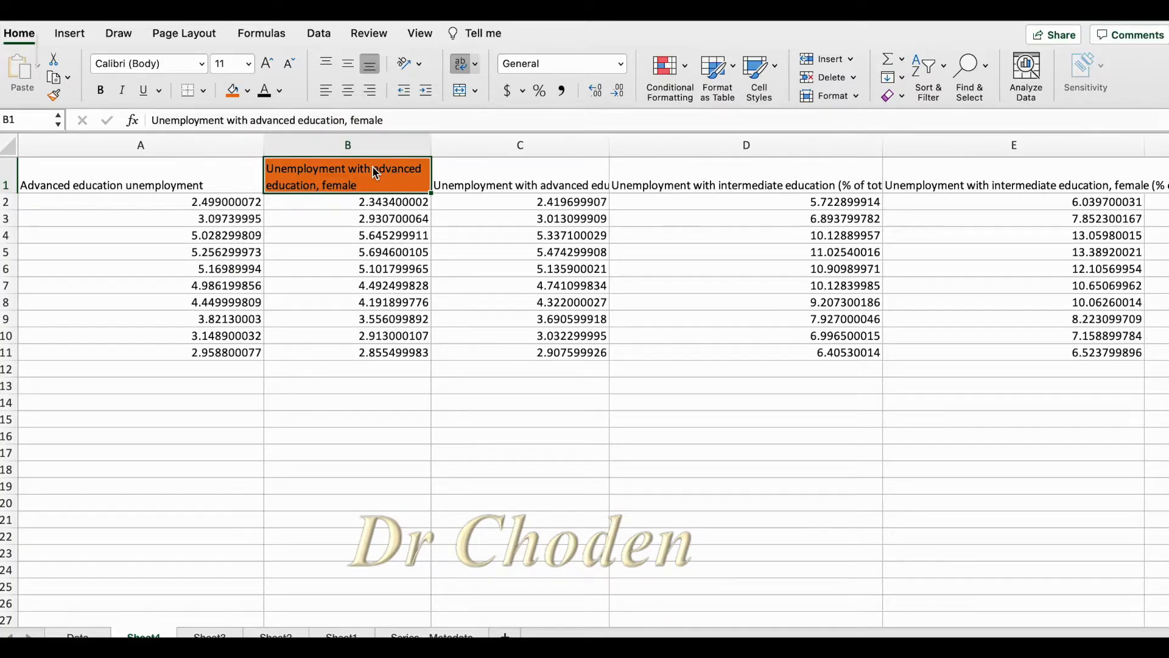
pyautogui.click(281, 89)
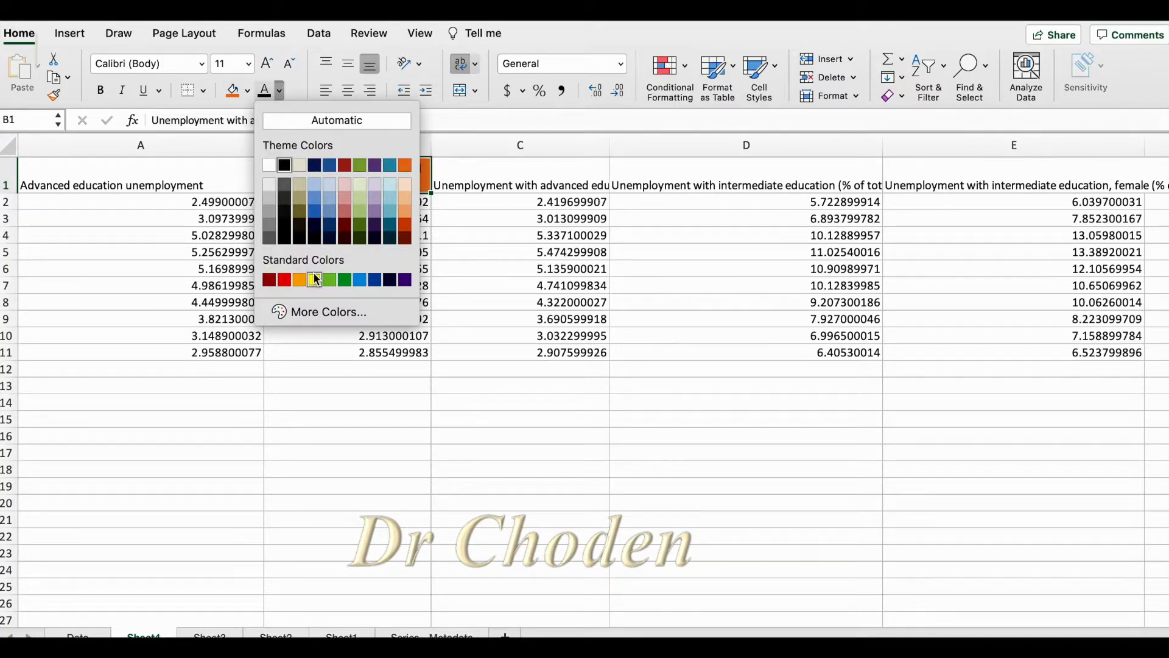
pyautogui.click(391, 227)
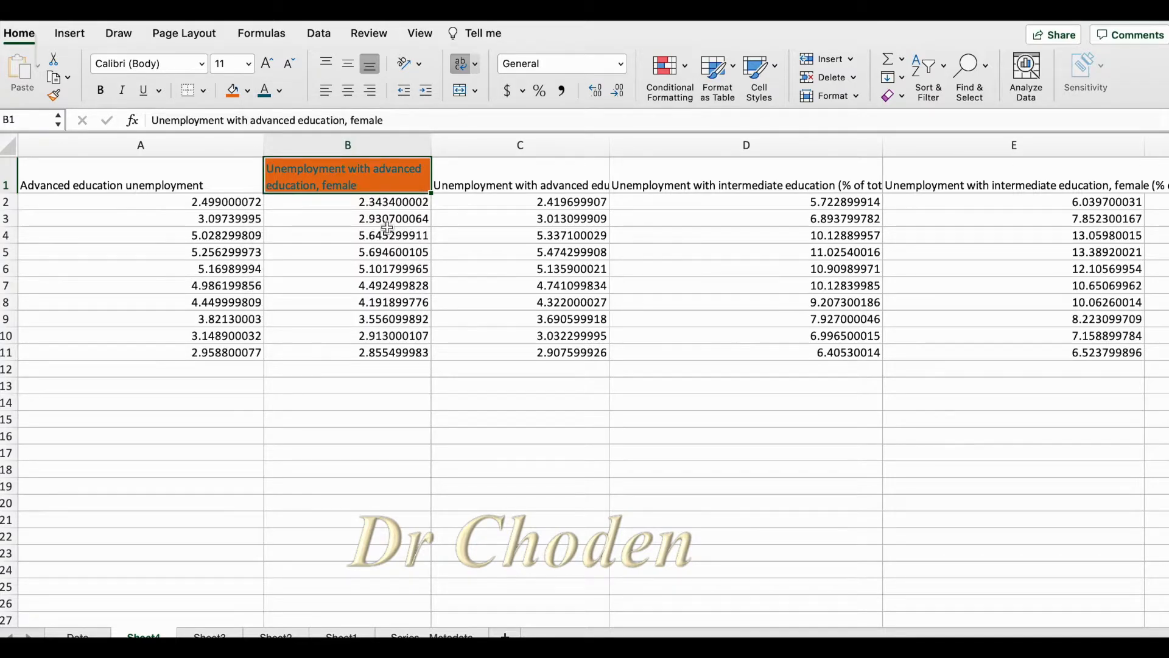
# Apply all borders to cells B1:B11 and a bottom double border to the range
pyautogui.click(204, 92)
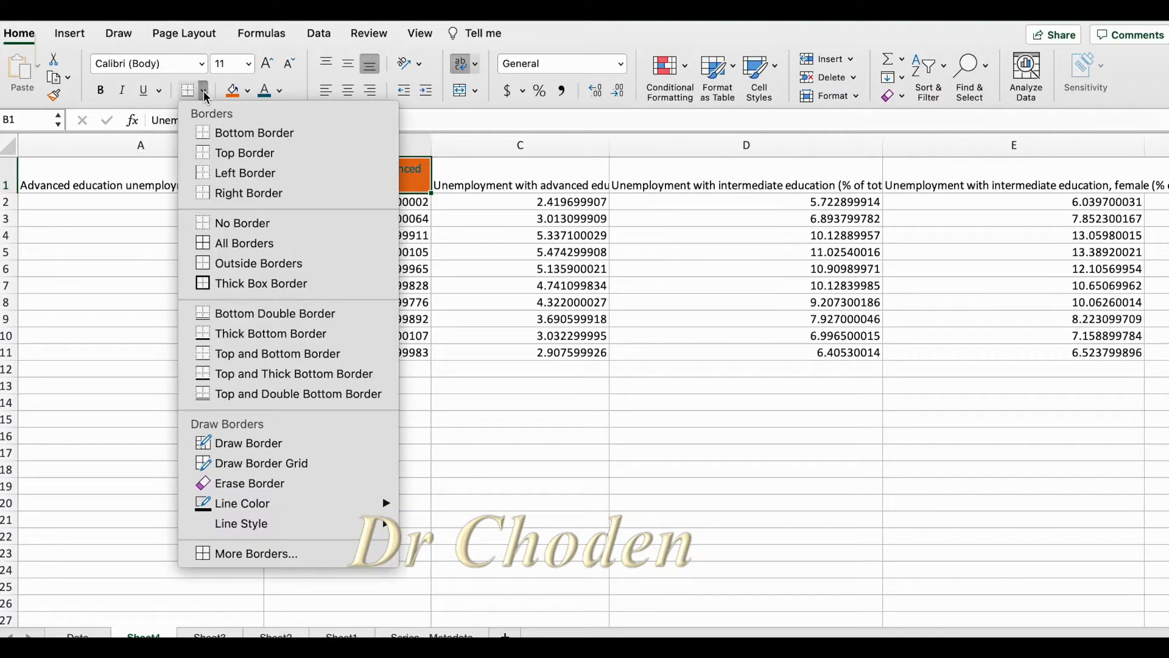
pyautogui.click(269, 244)
pyautogui.moveTo(341, 352); pyautogui.dragTo(314, 172)
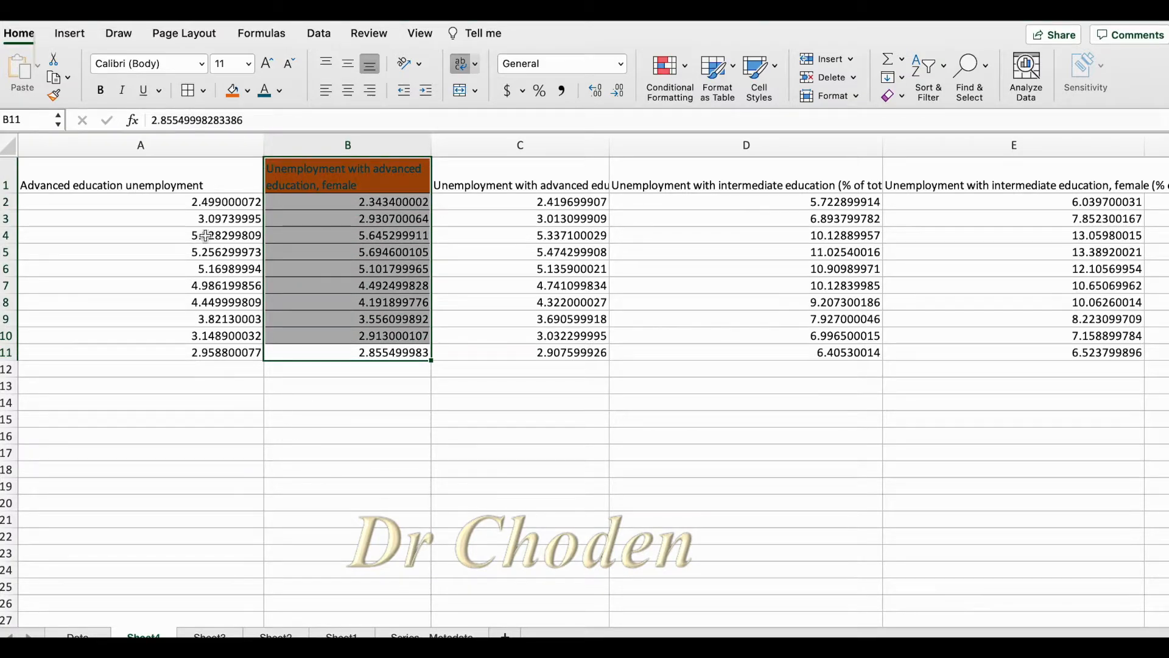
pyautogui.click(204, 91)
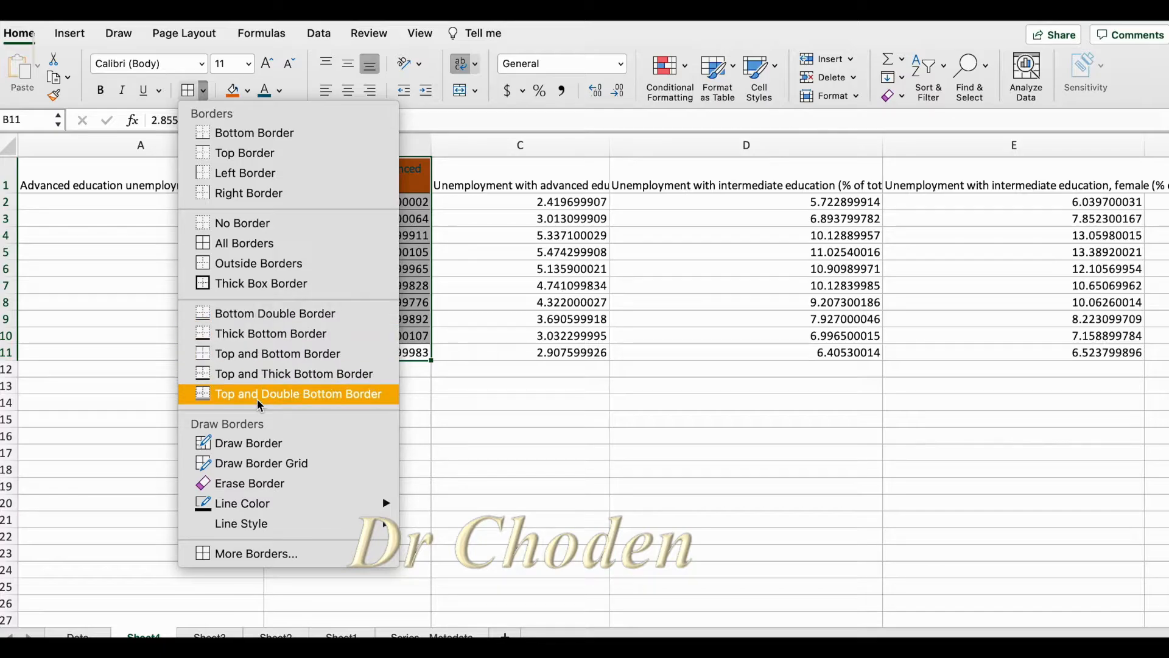
pyautogui.click(256, 318)
# Format the text in B1:B11 as double underlined, italic and bold
pyautogui.click(158, 90)
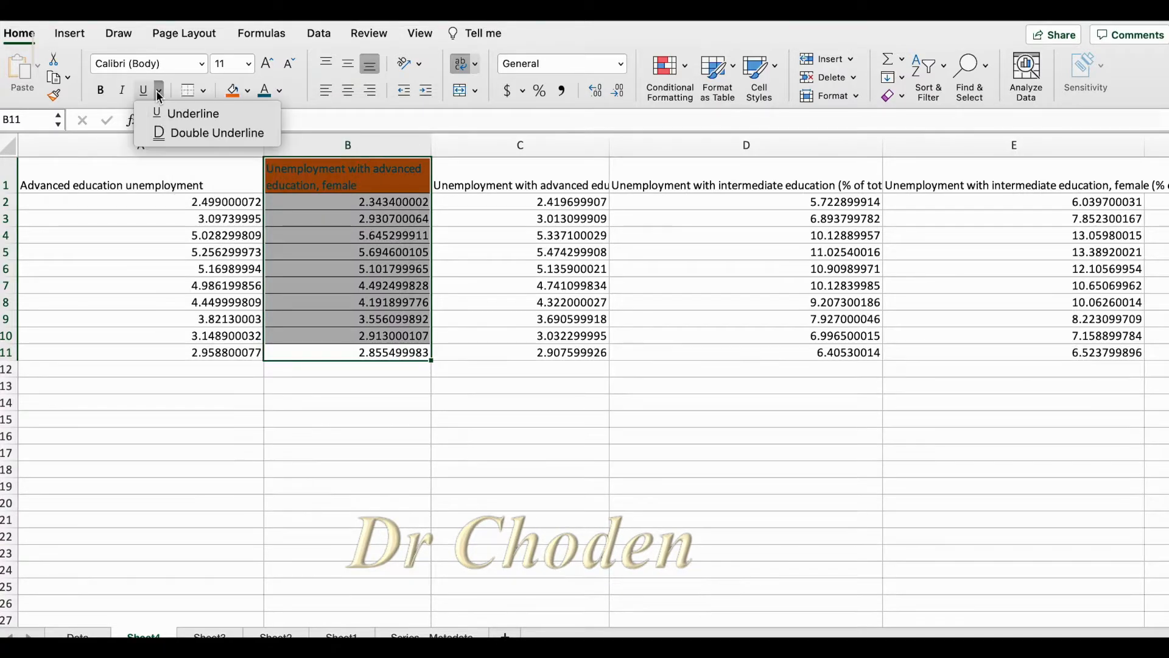
pyautogui.click(185, 115)
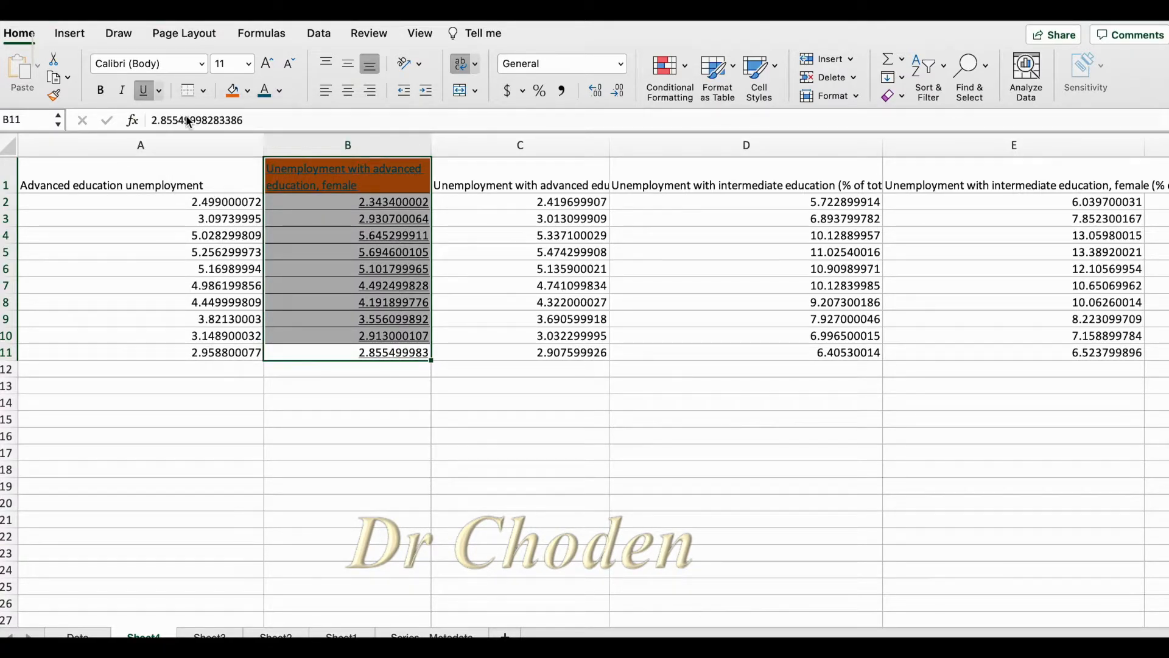
pyautogui.click(159, 90)
pyautogui.click(175, 130)
pyautogui.click(125, 91)
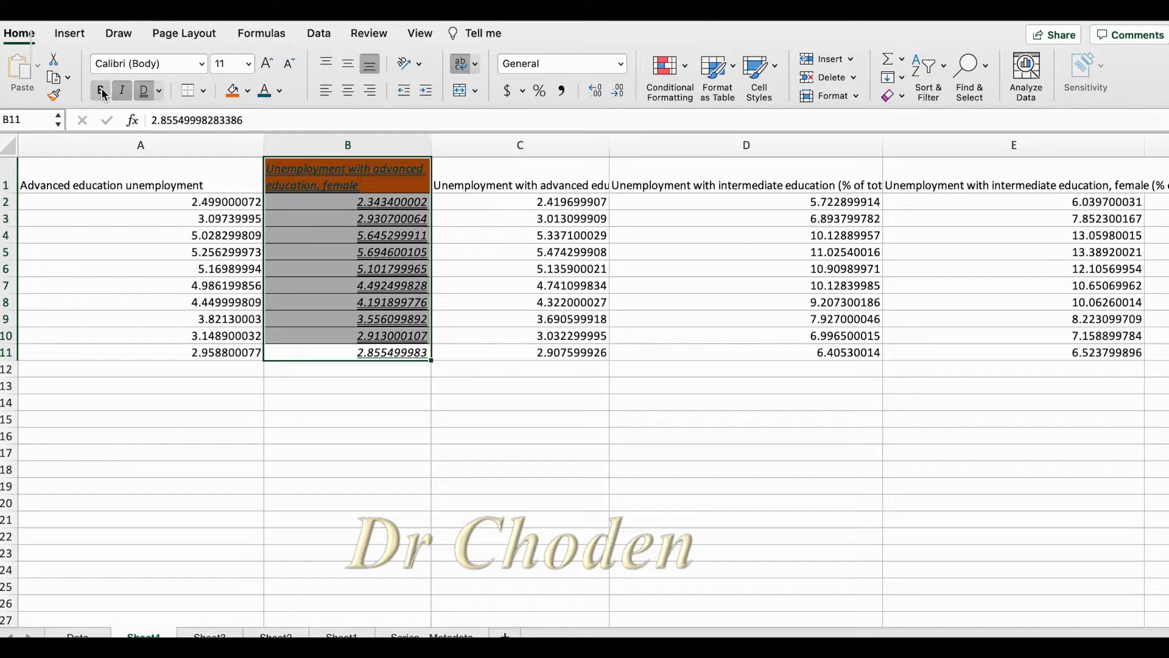
pyautogui.click(102, 92)
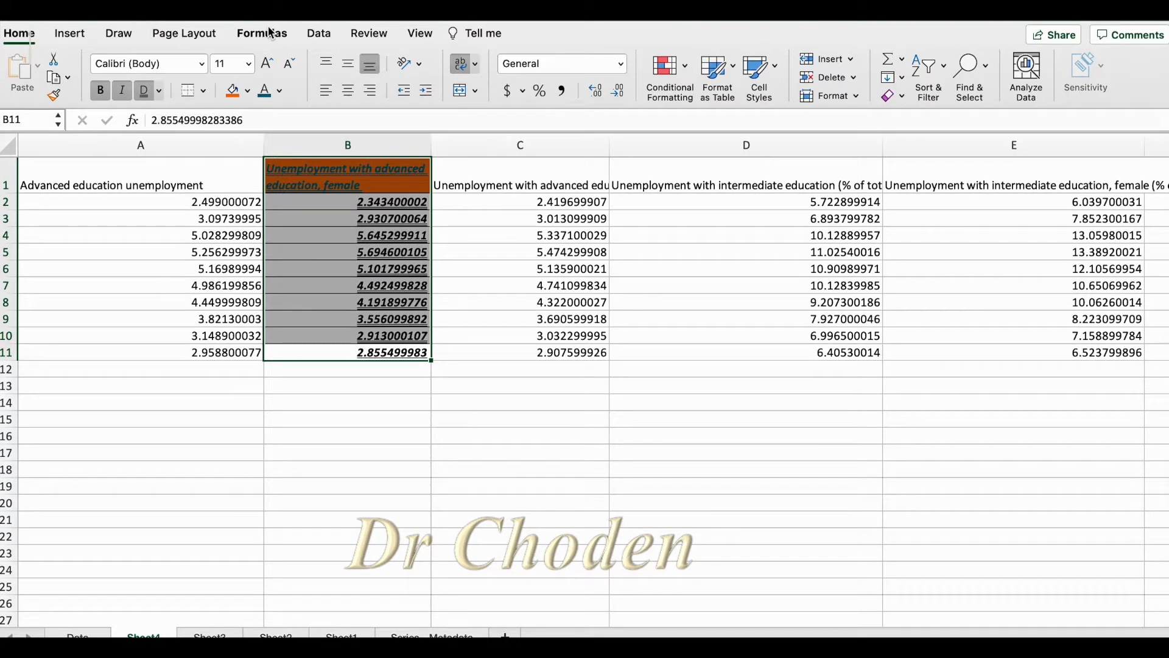
# Try enlarging the font of B1:B11 to 14 and reduce it back to 11
pyautogui.click(267, 66)
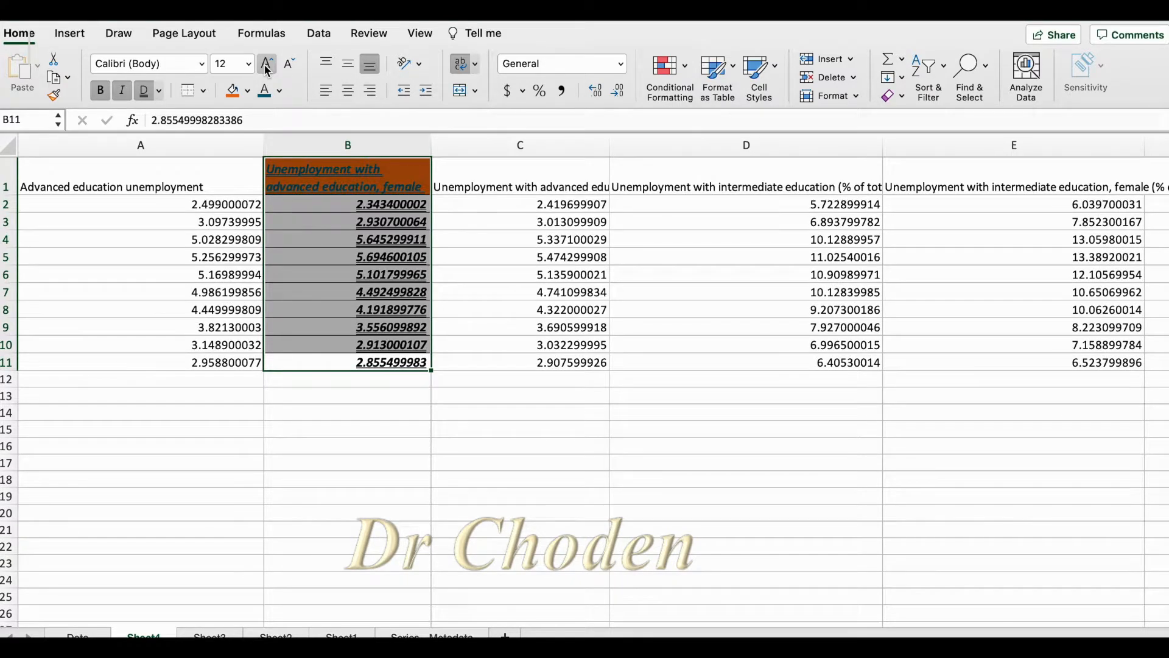
pyautogui.click(266, 65)
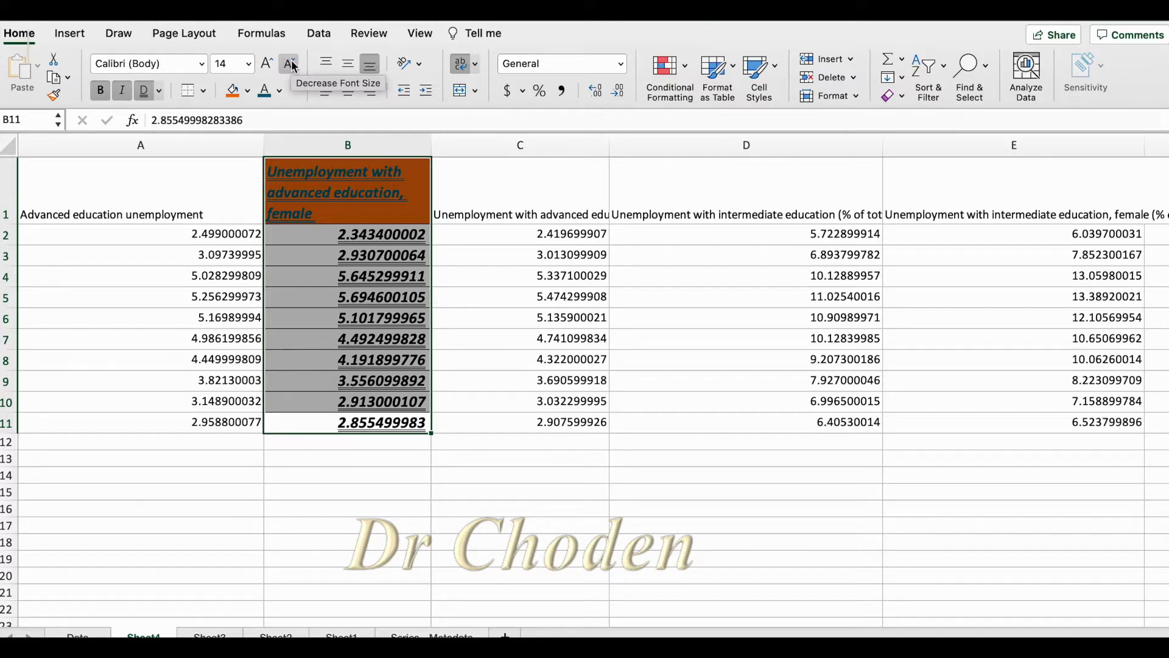
pyautogui.click(291, 63)
pyautogui.click(291, 63)
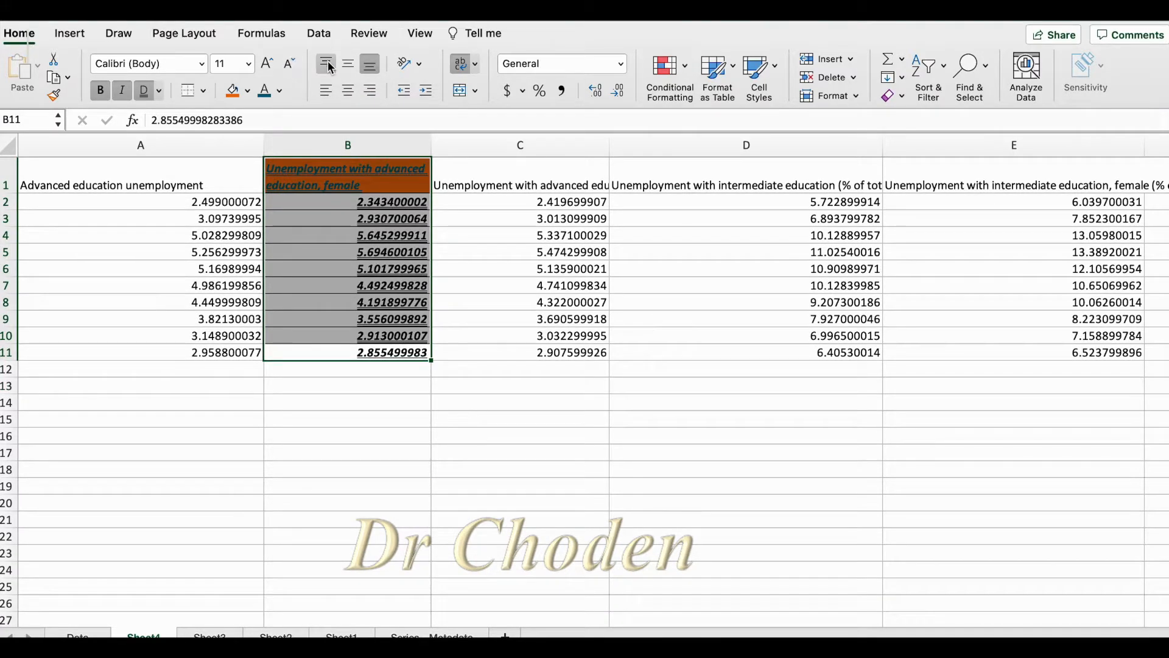
# Try top and middle vertical alignment on B1:B11 and return the cells to bottom alignment
pyautogui.click(328, 64)
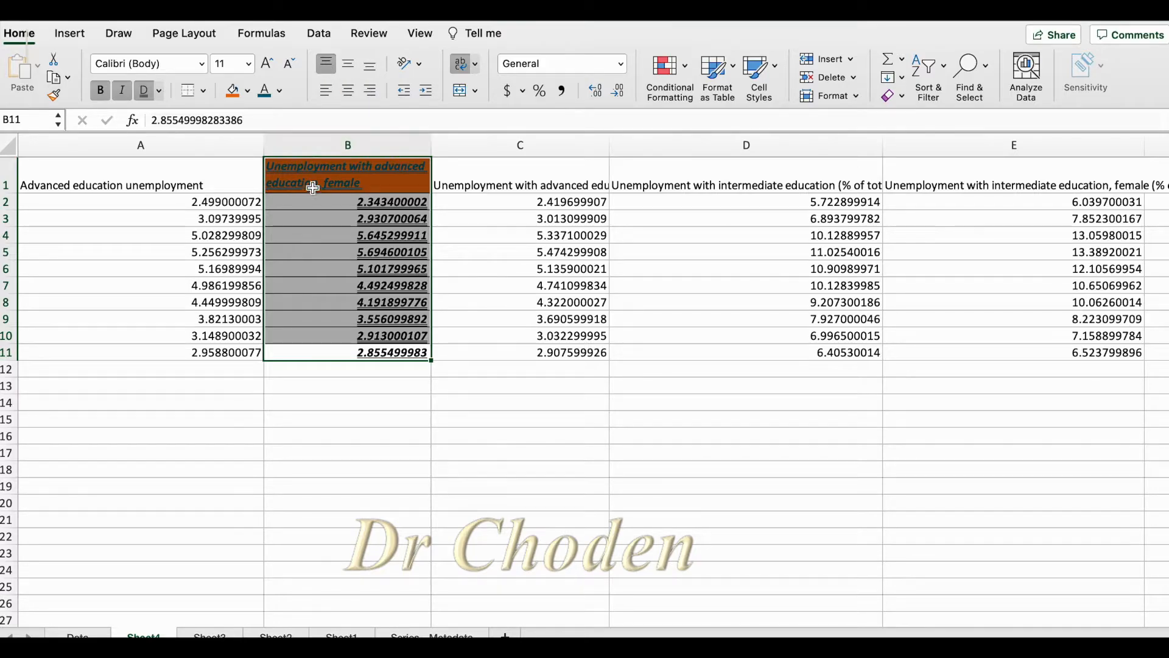
pyautogui.click(349, 67)
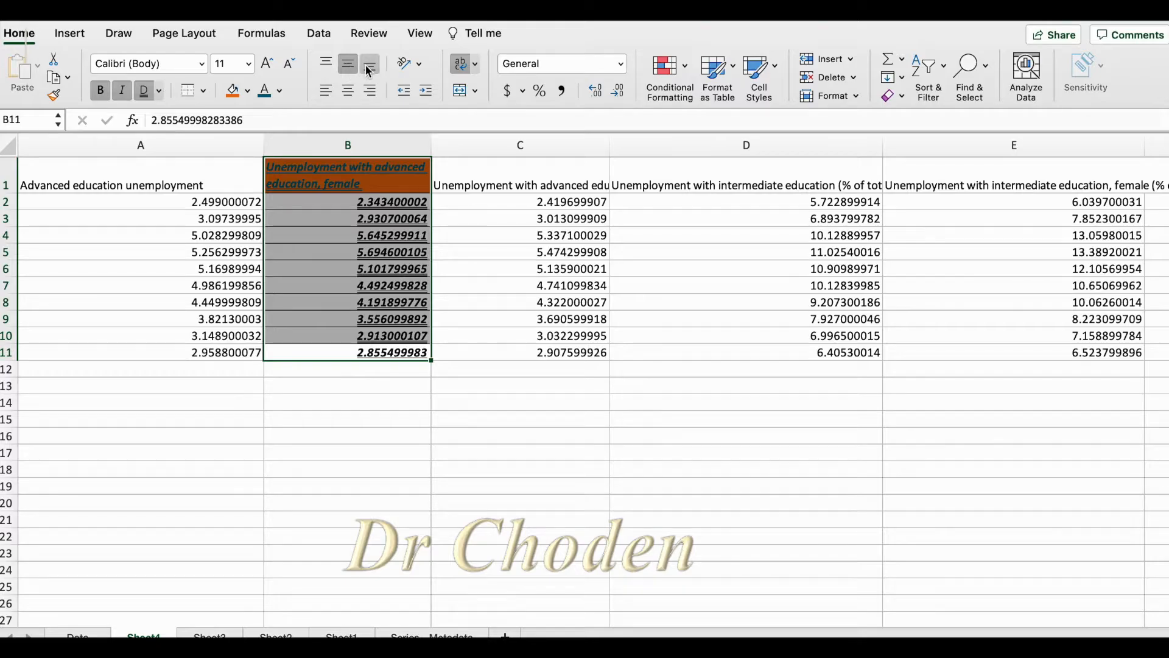
pyautogui.click(368, 65)
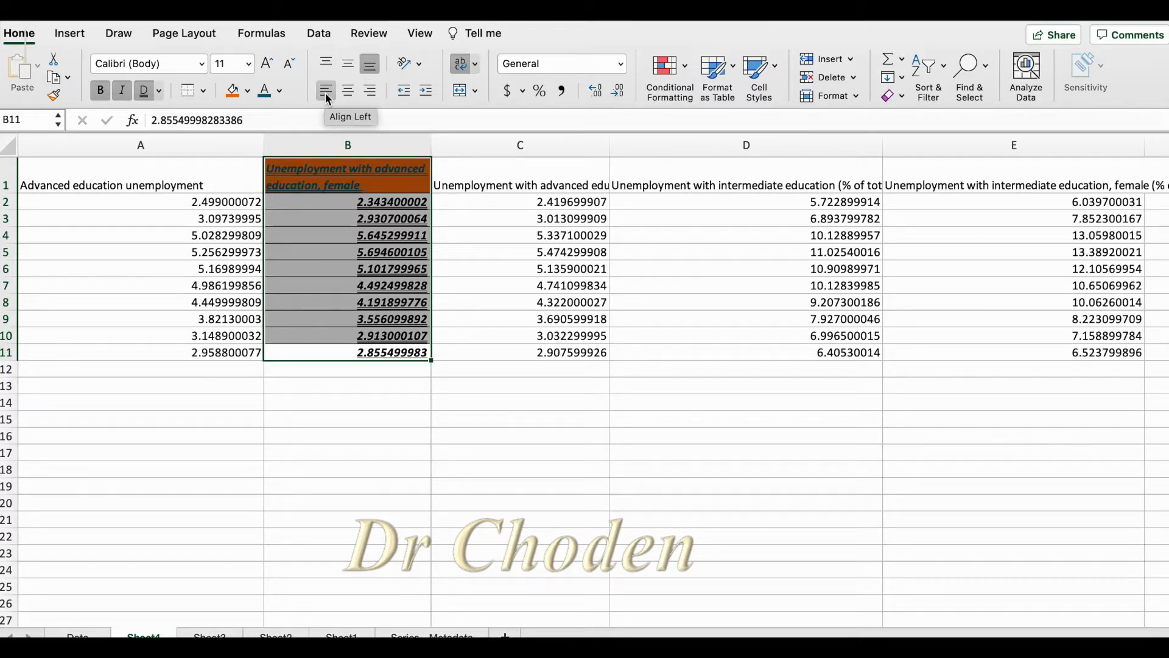
# Try left and center alignment on B1:B11 and settle on right alignment
pyautogui.click(325, 92)
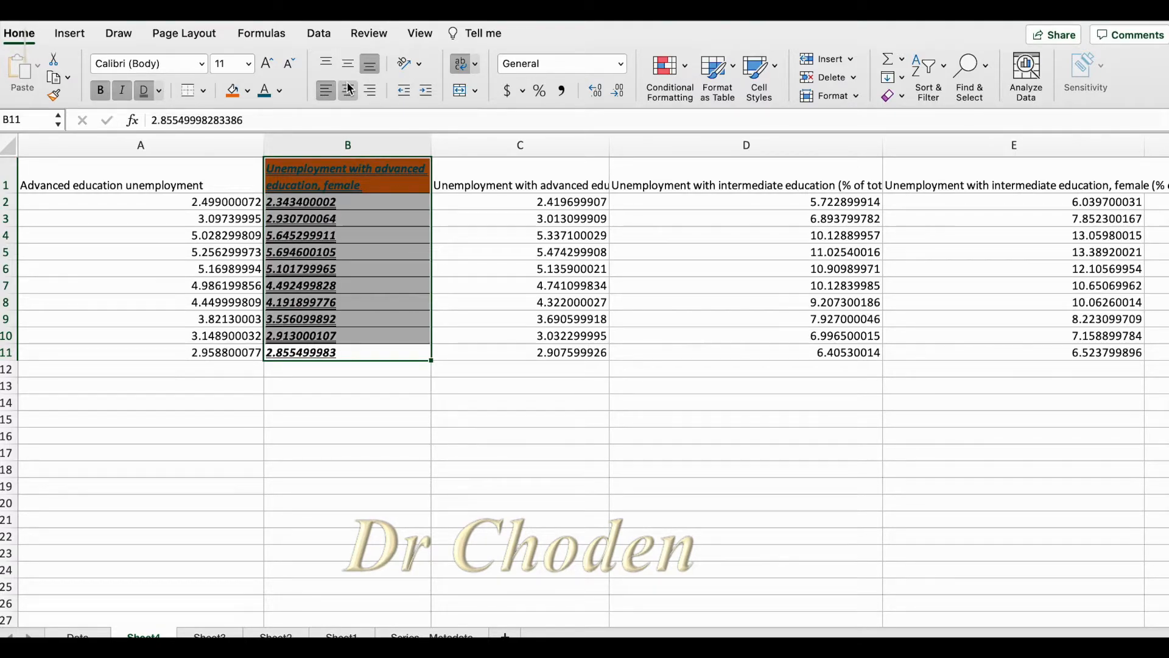
pyautogui.click(348, 90)
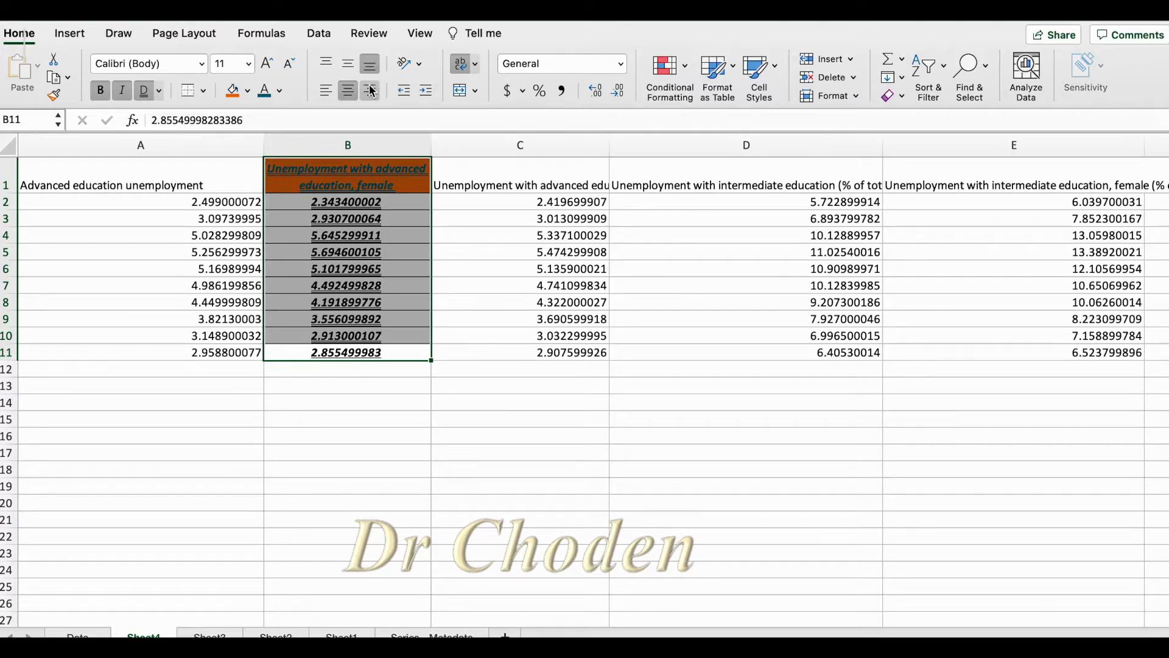
pyautogui.click(371, 91)
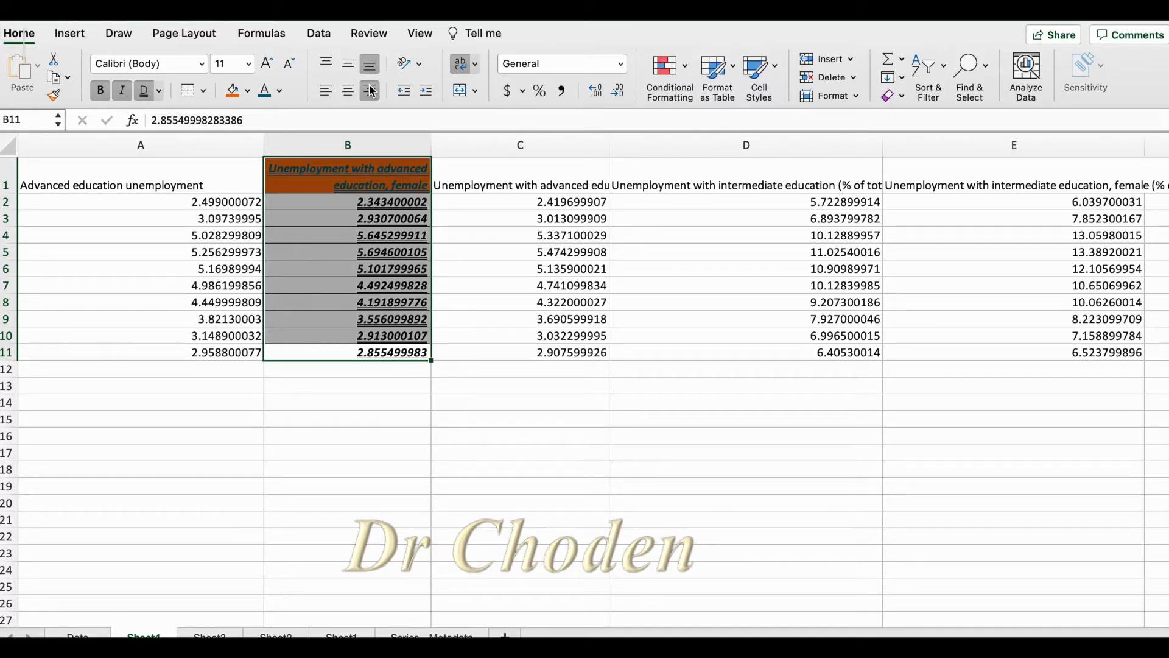
# Increase the indent of B1:B11 by five levels and reduce it by three
pyautogui.click(428, 89)
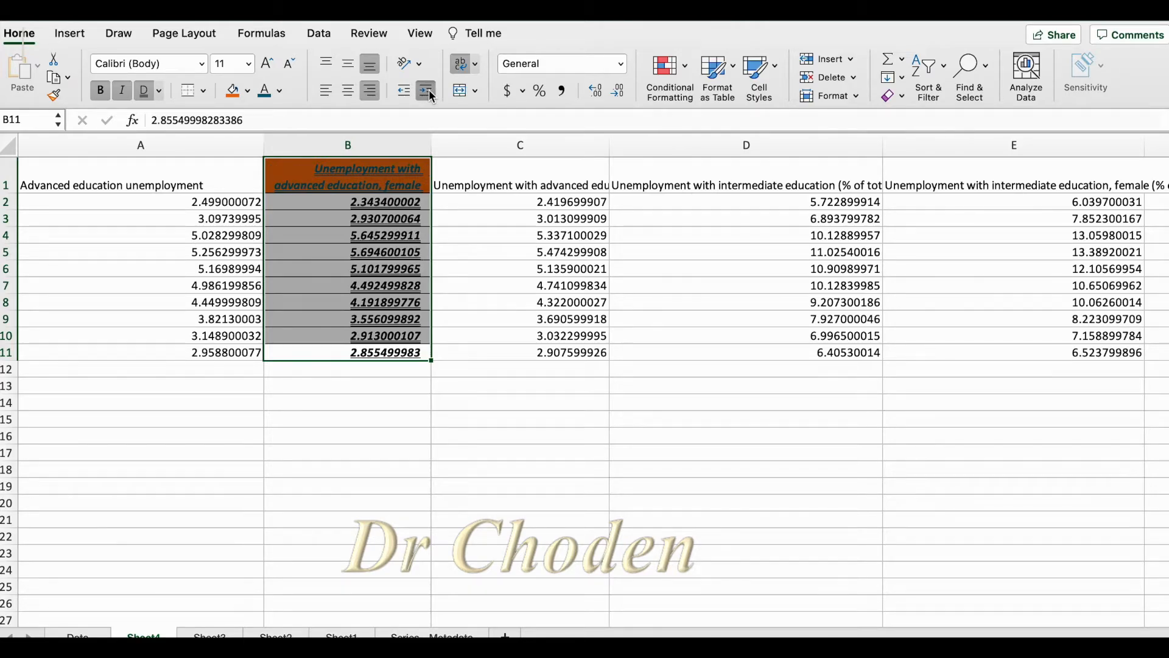
pyautogui.click(429, 89)
pyautogui.click(429, 90)
pyautogui.click(428, 90)
pyautogui.click(428, 89)
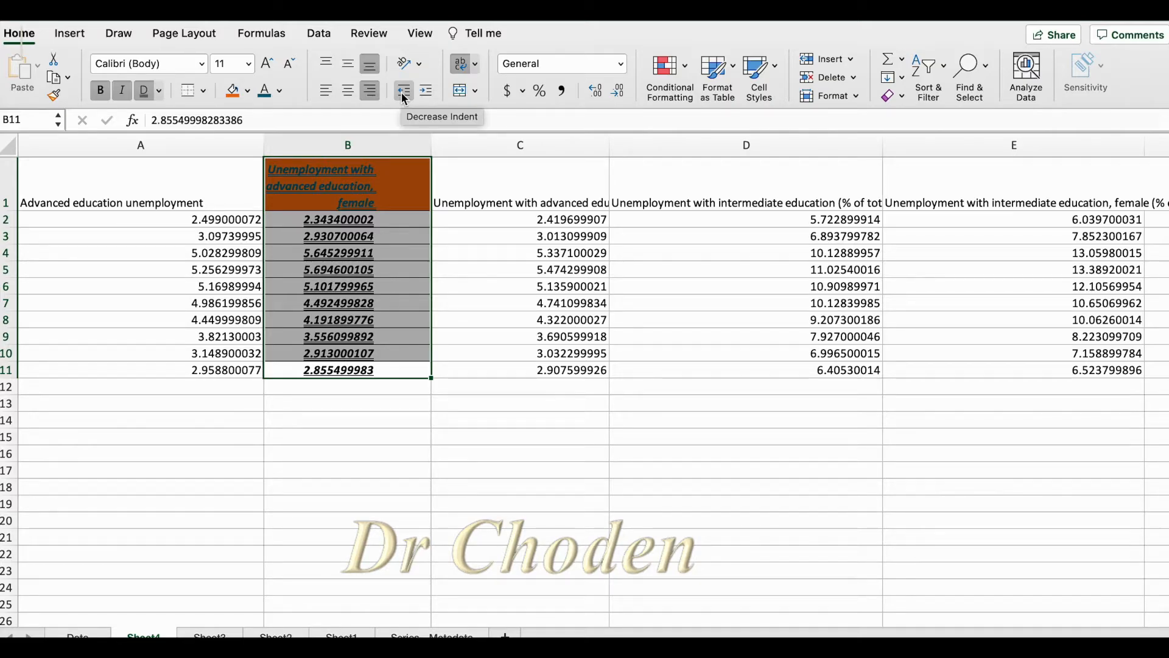
pyautogui.click(404, 91)
pyautogui.click(403, 92)
pyautogui.click(404, 92)
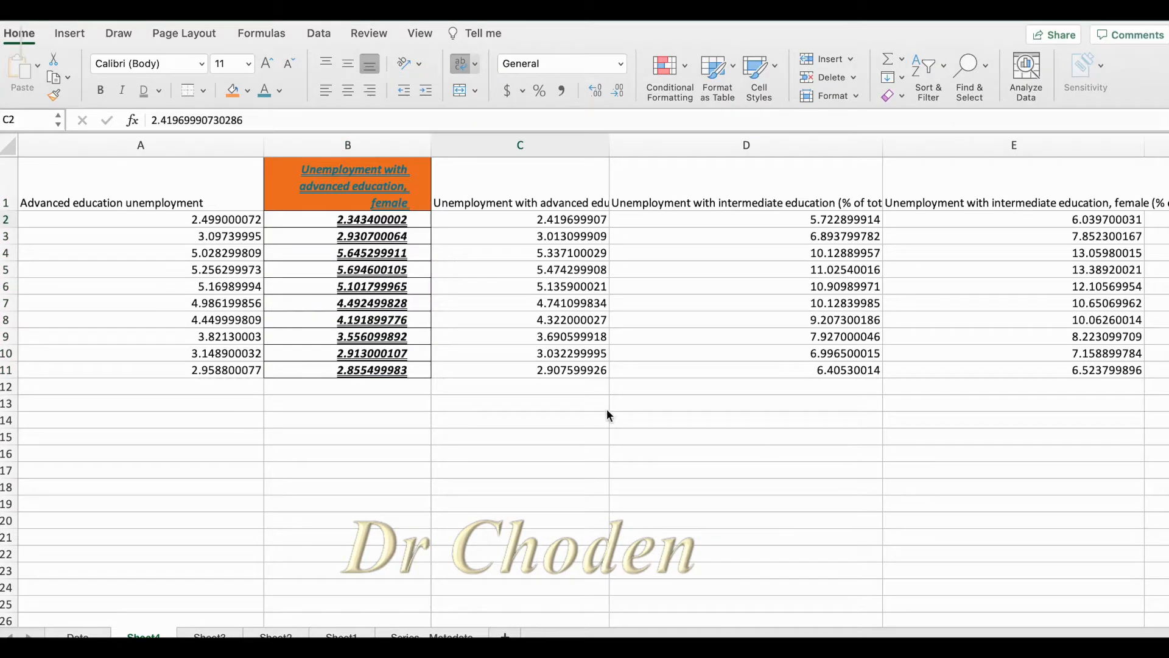
# Fill the whole of column C with light tan
pyautogui.click(556, 224)
pyautogui.moveTo(554, 222); pyautogui.dragTo(554, 370)
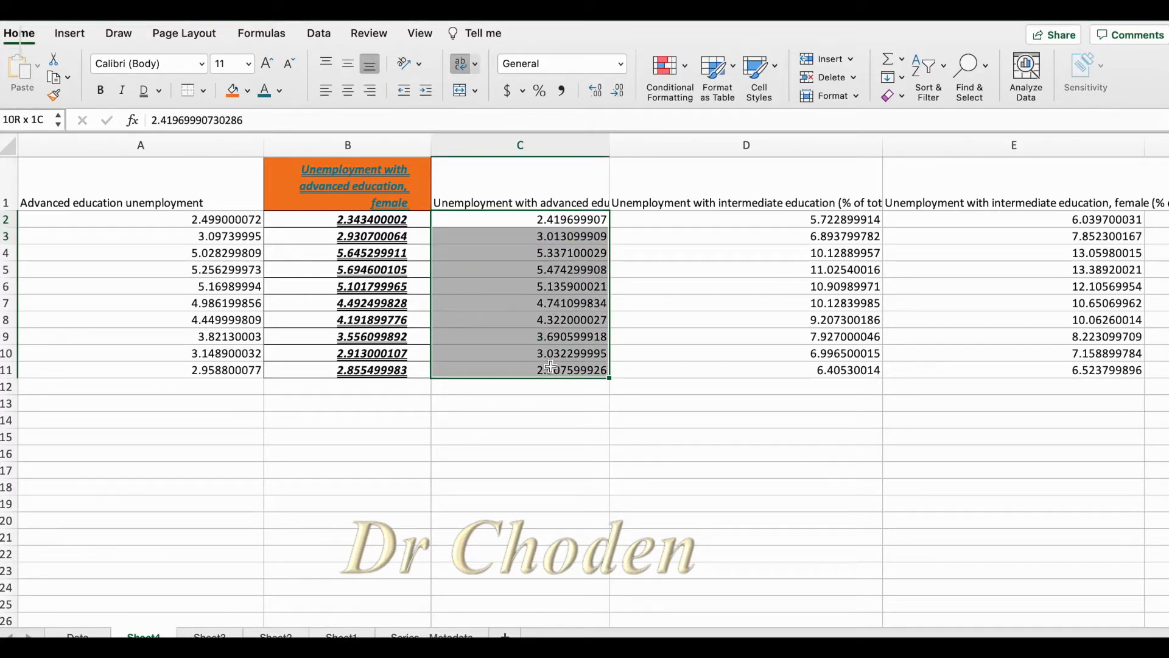
pyautogui.click(556, 143)
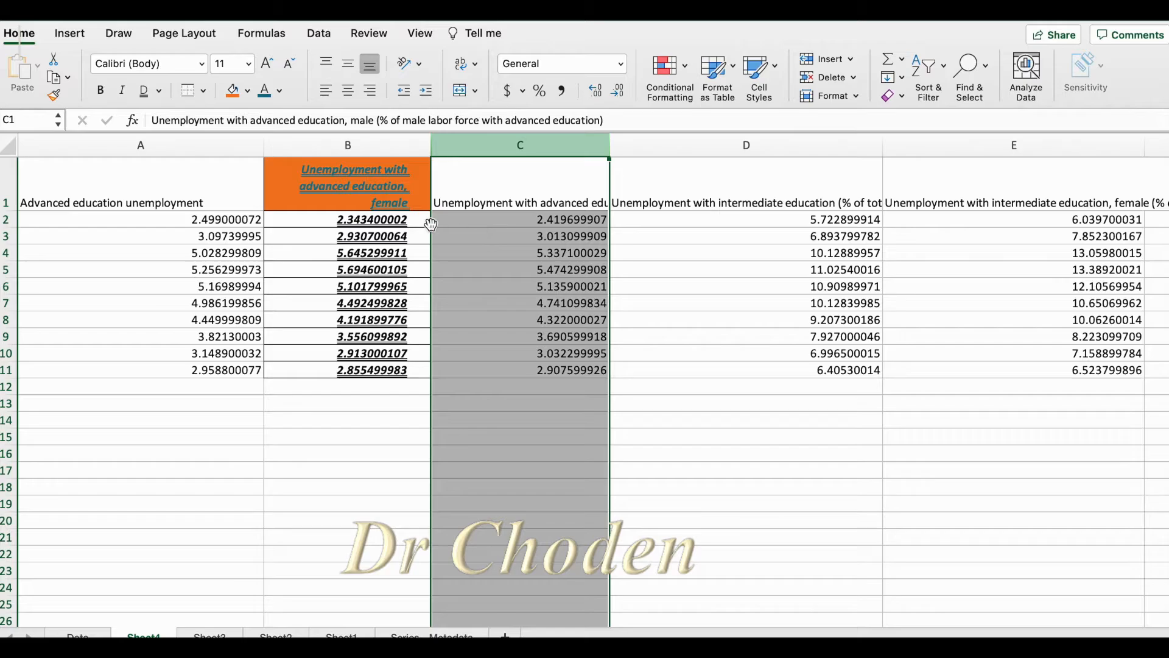
pyautogui.click(247, 90)
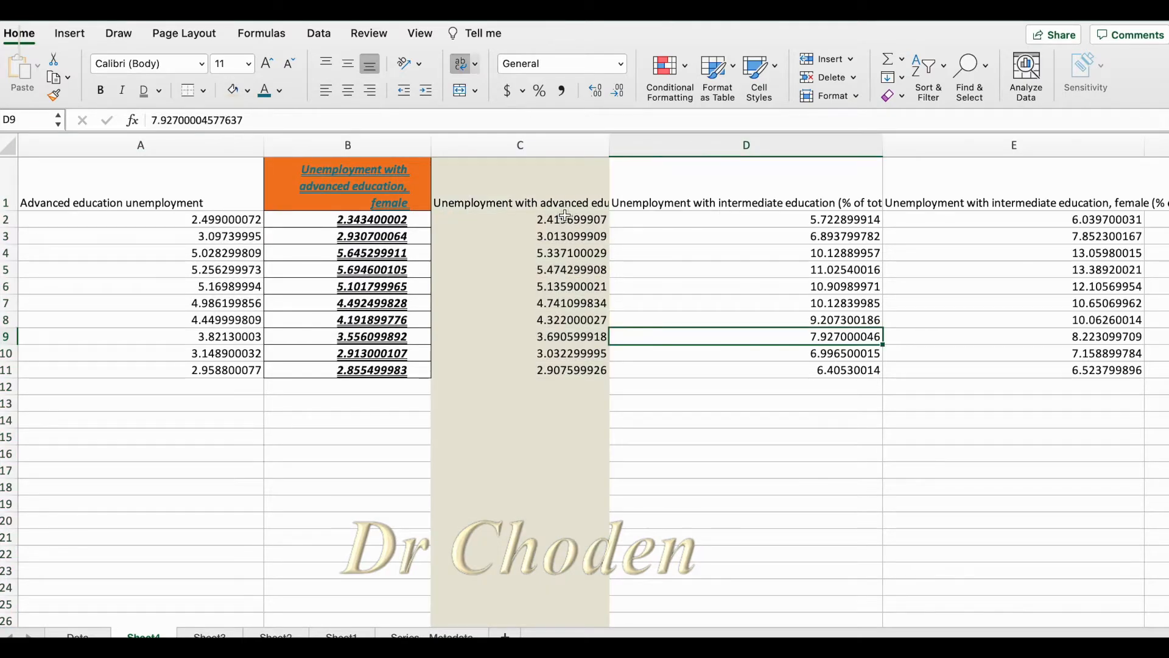
# Format C2:C11 as Number, increase the decimals by three places and decrease them by three
pyautogui.moveTo(565, 215); pyautogui.dragTo(568, 372)
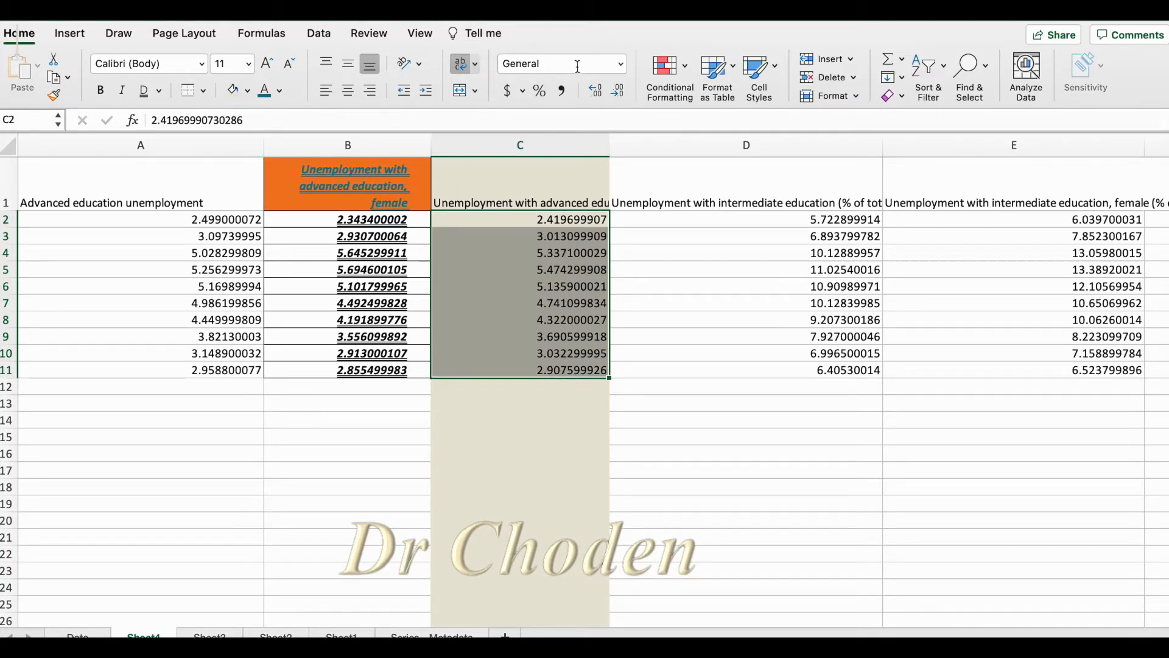
pyautogui.click(620, 63)
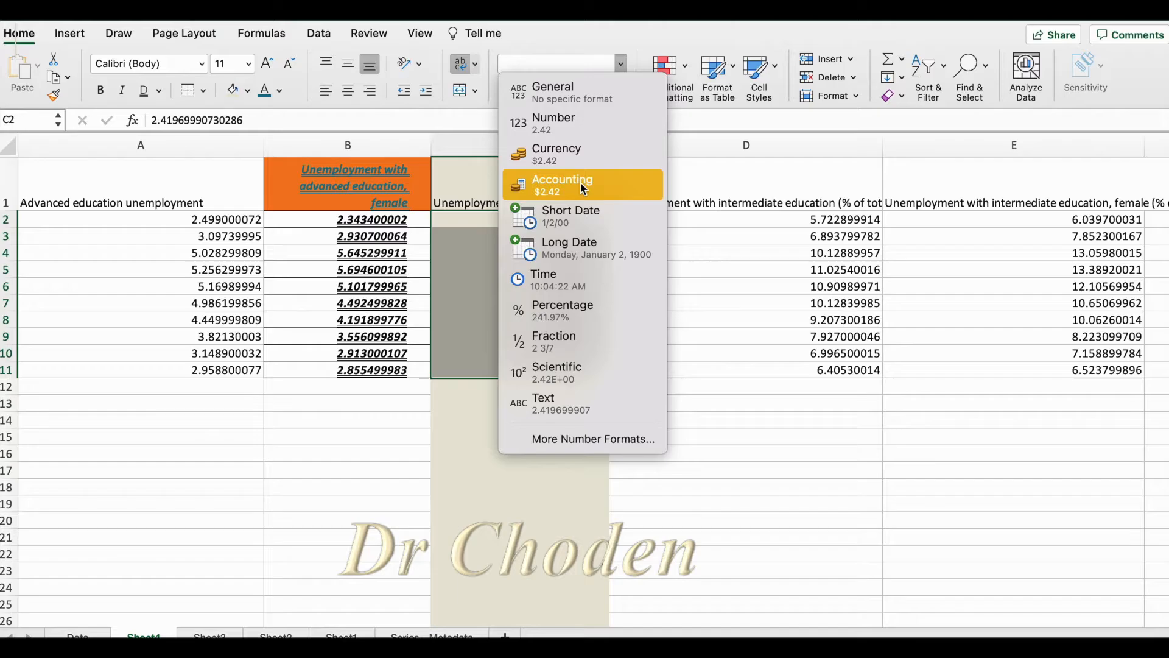
pyautogui.click(555, 131)
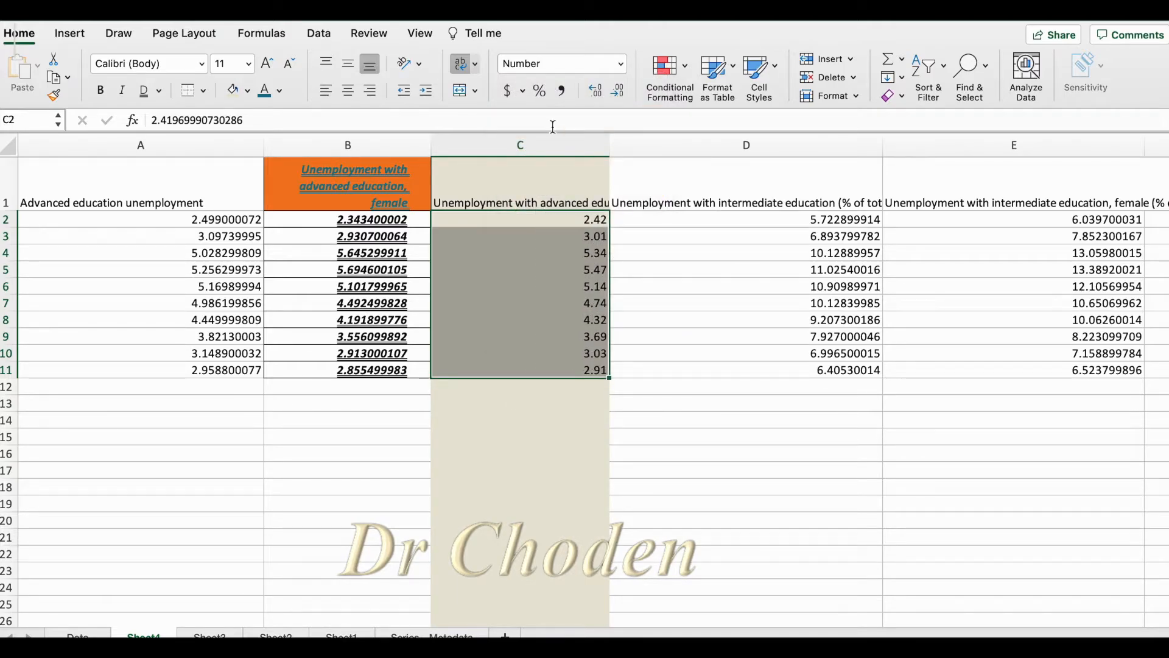
pyautogui.click(597, 90)
pyautogui.click(598, 90)
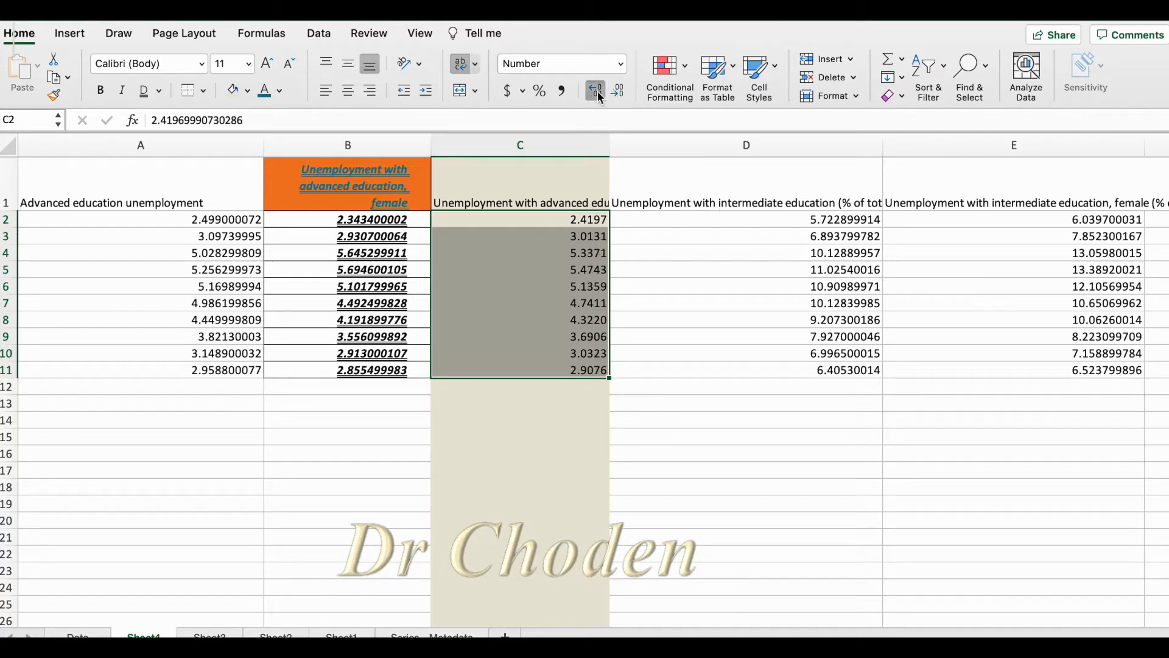
pyautogui.click(599, 91)
pyautogui.click(619, 92)
pyautogui.click(619, 91)
pyautogui.click(619, 91)
# Try the Currency format on C2:C11 and switch the cells to Accounting
pyautogui.click(621, 63)
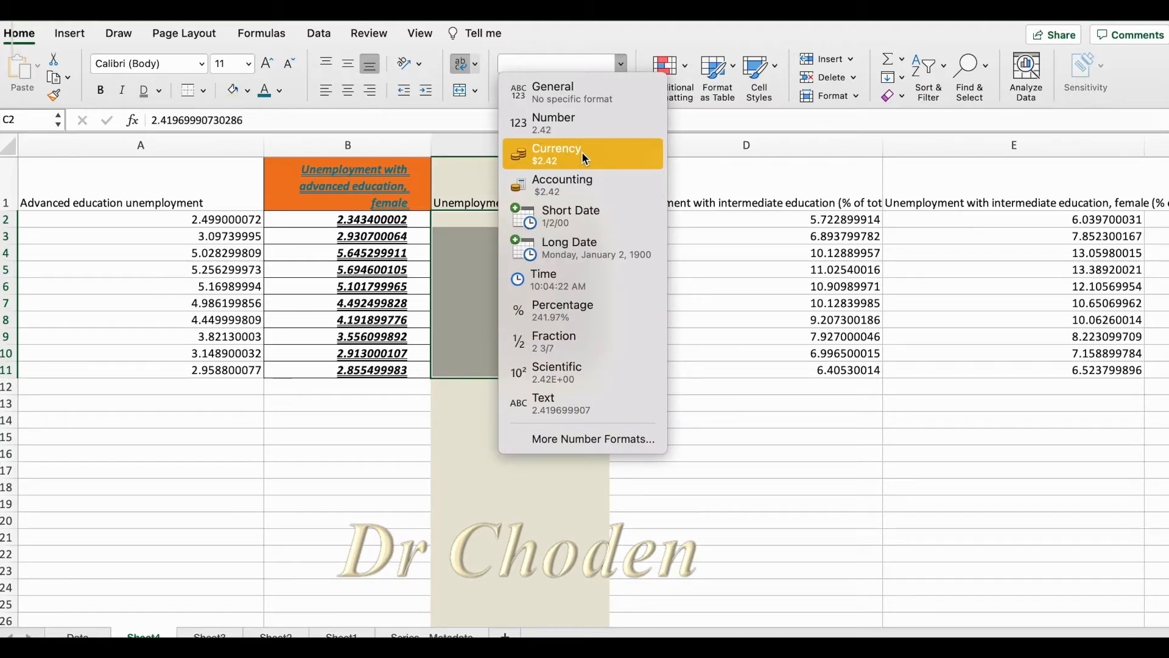
pyautogui.click(583, 152)
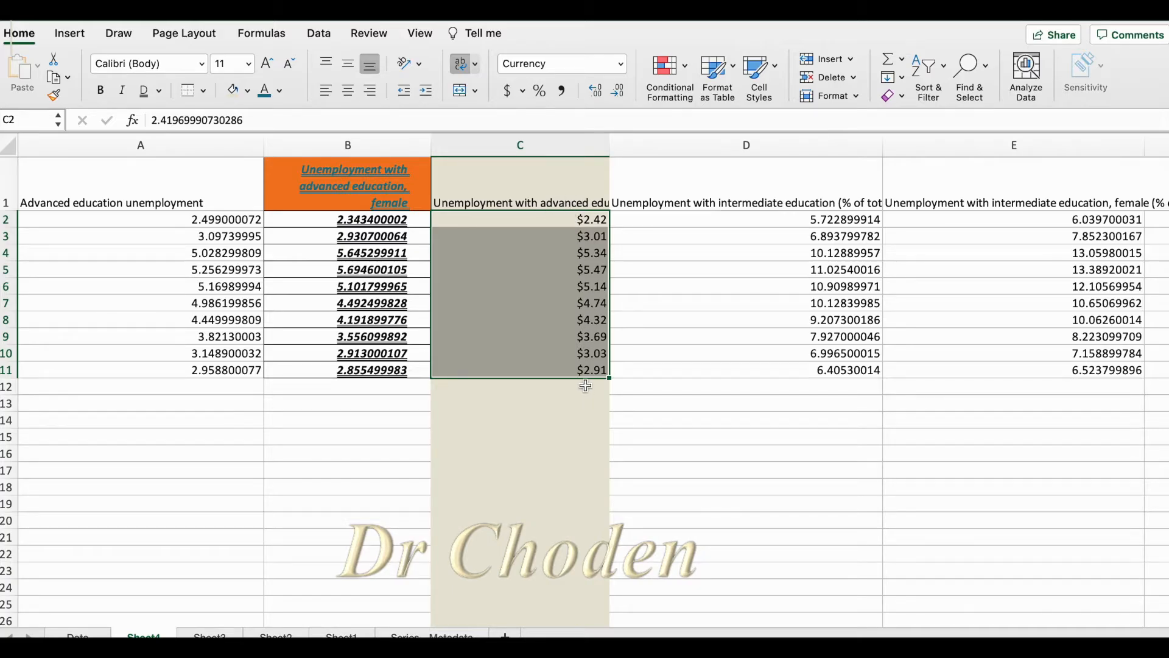
pyautogui.click(621, 65)
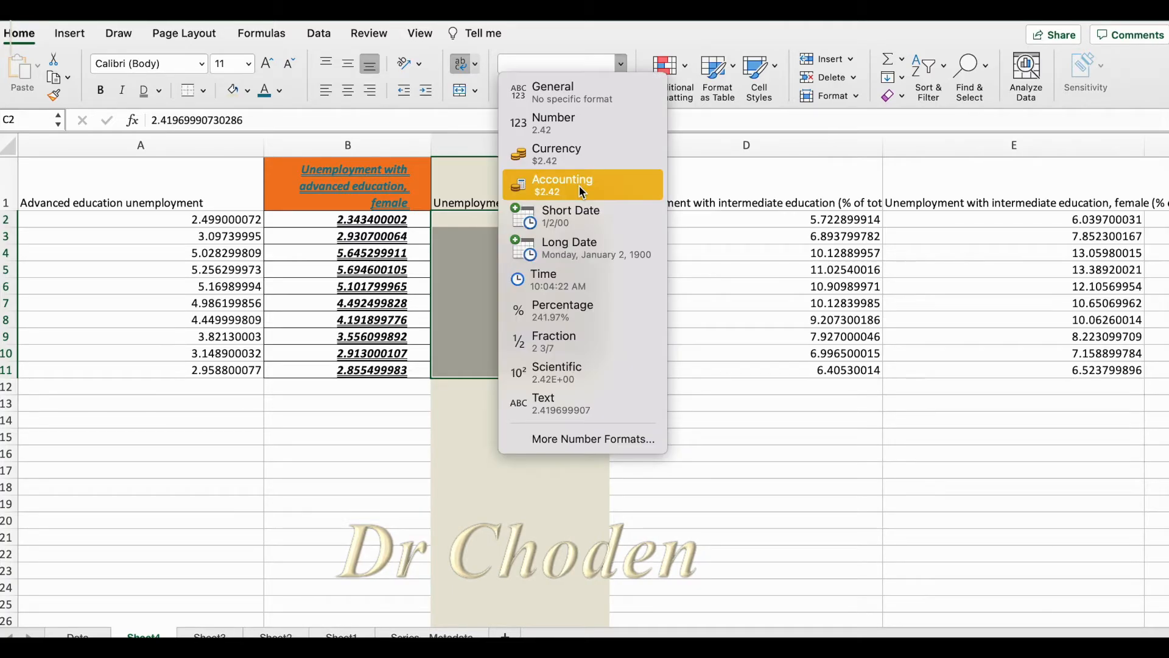
pyautogui.click(580, 186)
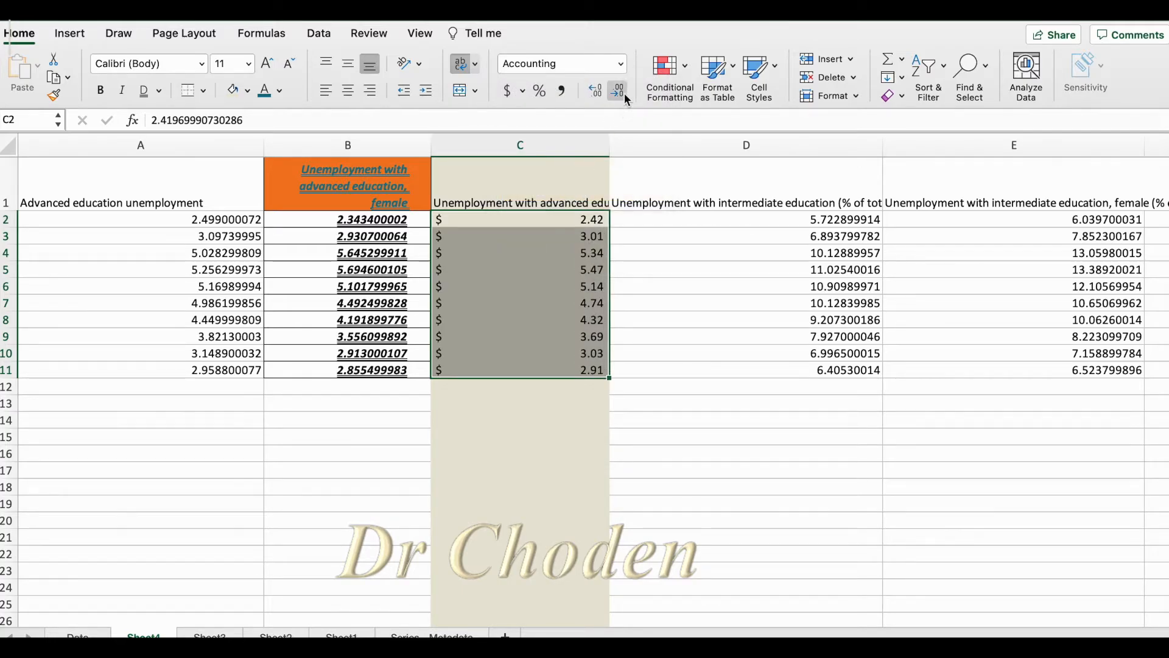
# Open the detailed number formats for C2:C11 and go through the categories from Date to Special, ending on Special
pyautogui.click(622, 63)
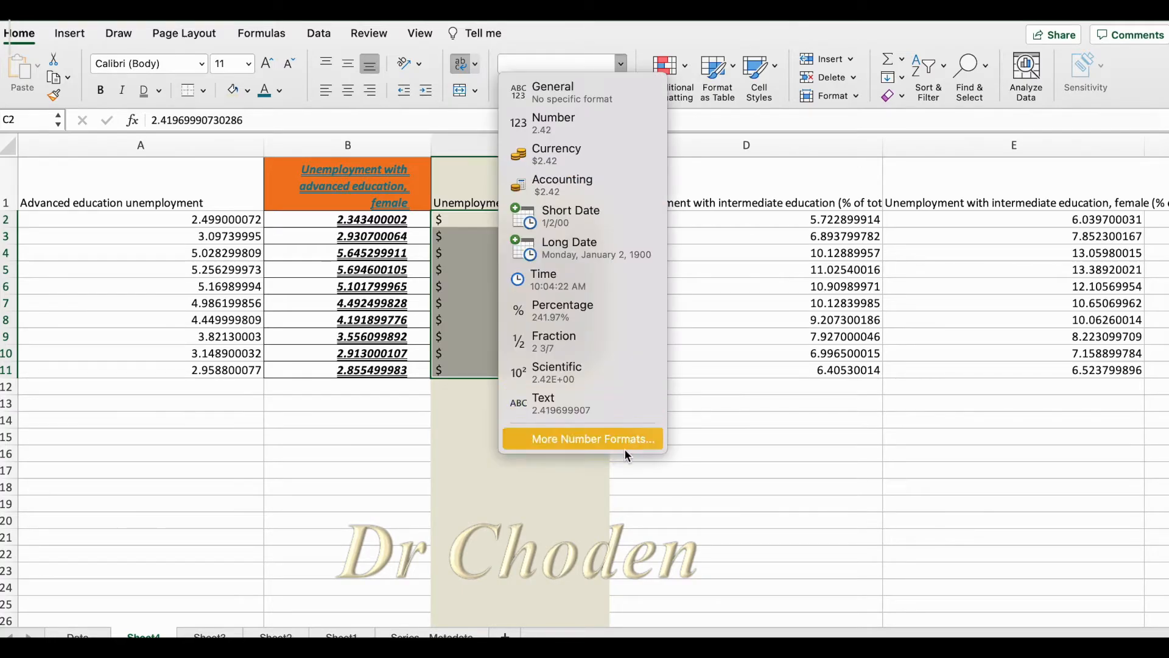
pyautogui.click(590, 438)
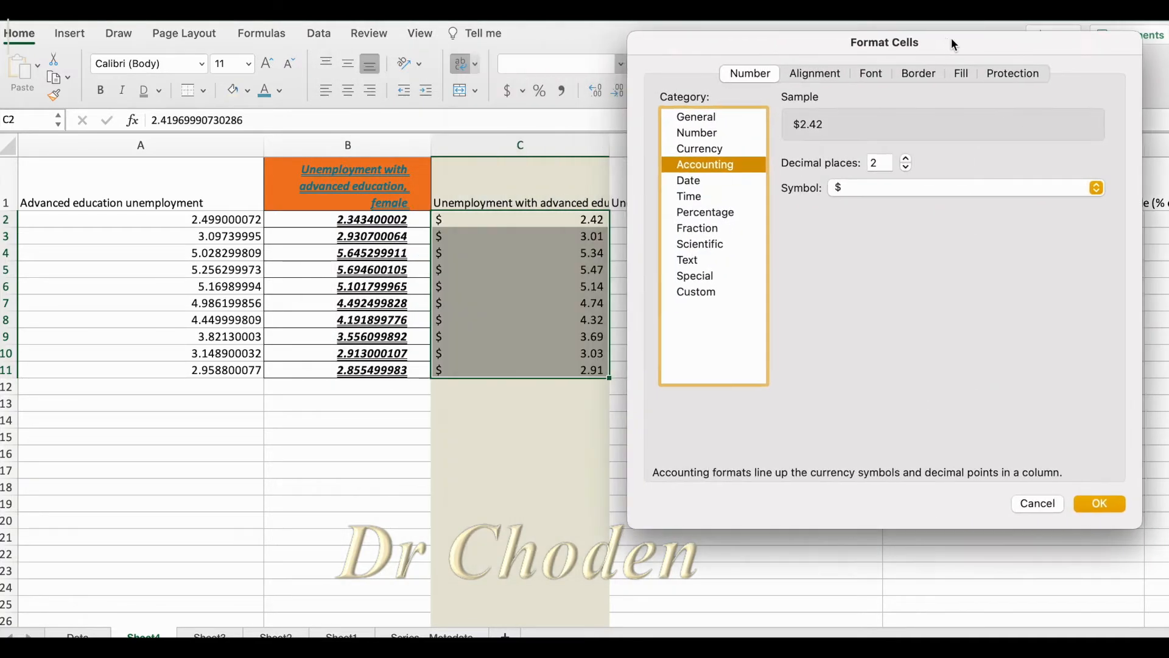
pyautogui.moveTo(952, 38); pyautogui.dragTo(975, 42)
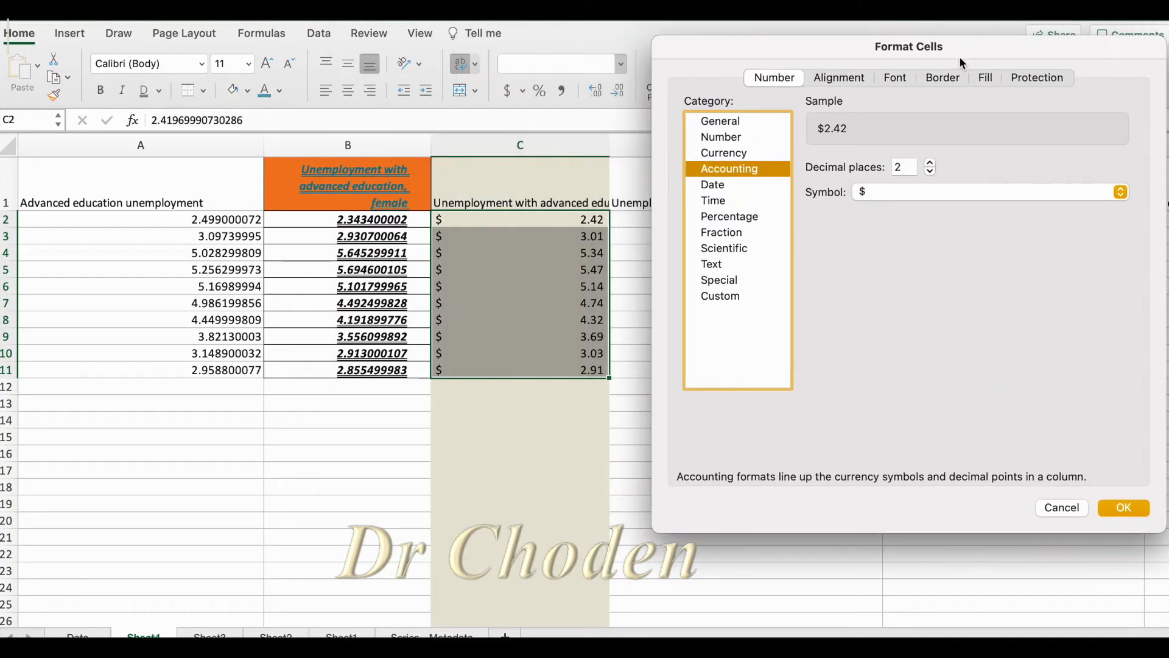
pyautogui.click(723, 186)
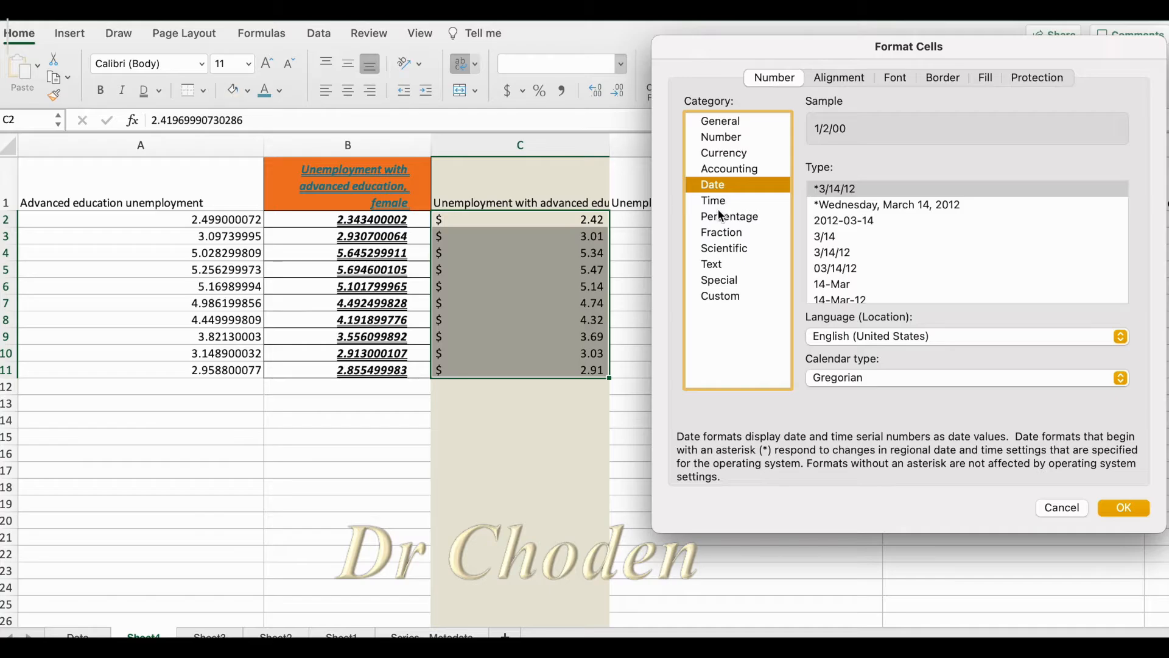
pyautogui.click(715, 203)
pyautogui.click(714, 213)
pyautogui.click(719, 239)
pyautogui.click(719, 251)
pyautogui.click(718, 278)
# Try Left (Indent) horizontal alignment for C2:C11 and raise the indent to 4
pyautogui.click(840, 78)
pyautogui.click(855, 125)
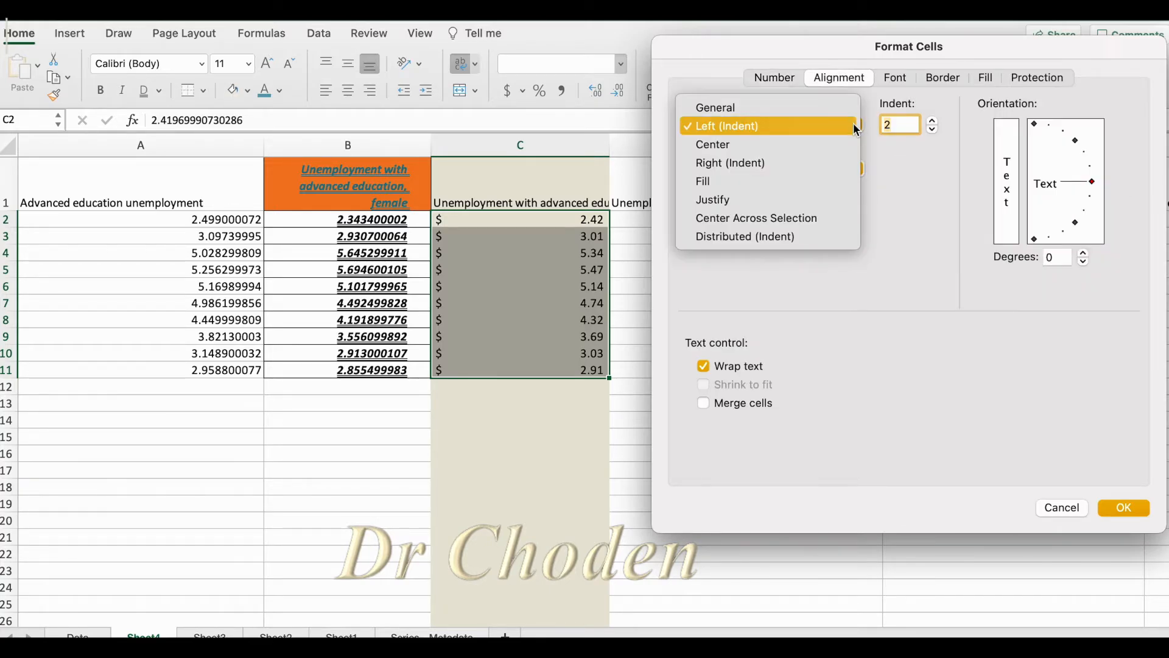
pyautogui.click(853, 123)
pyautogui.click(932, 122)
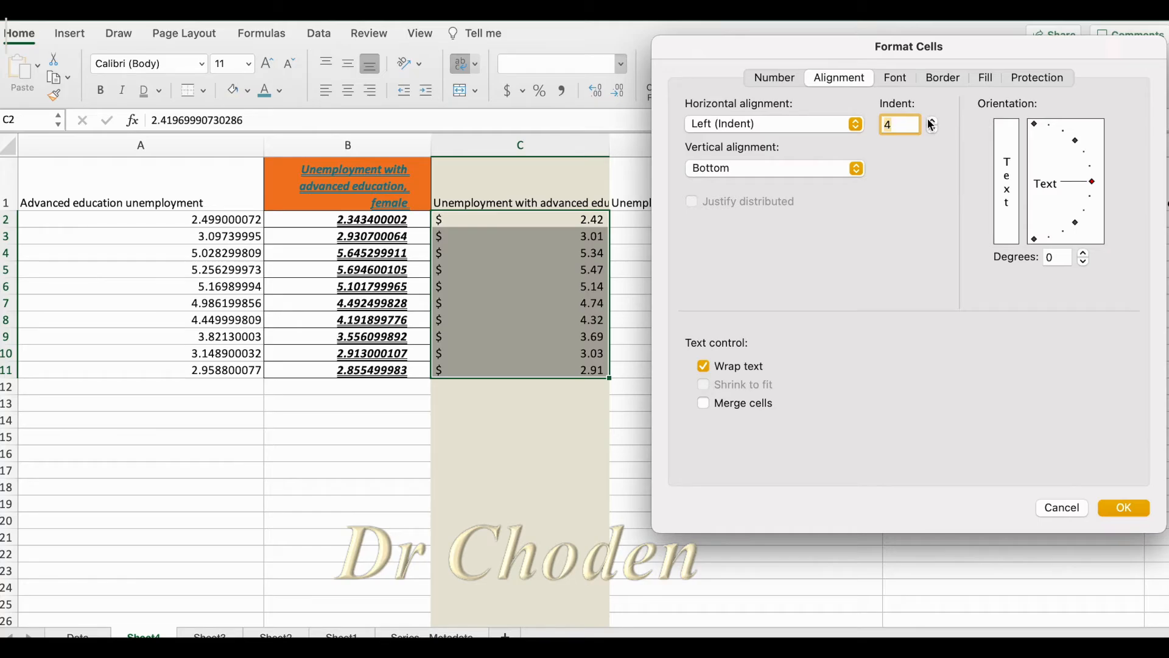
pyautogui.click(932, 122)
# Set the font color of C2:C11 to teal blue in the cell format settings
pyautogui.click(896, 77)
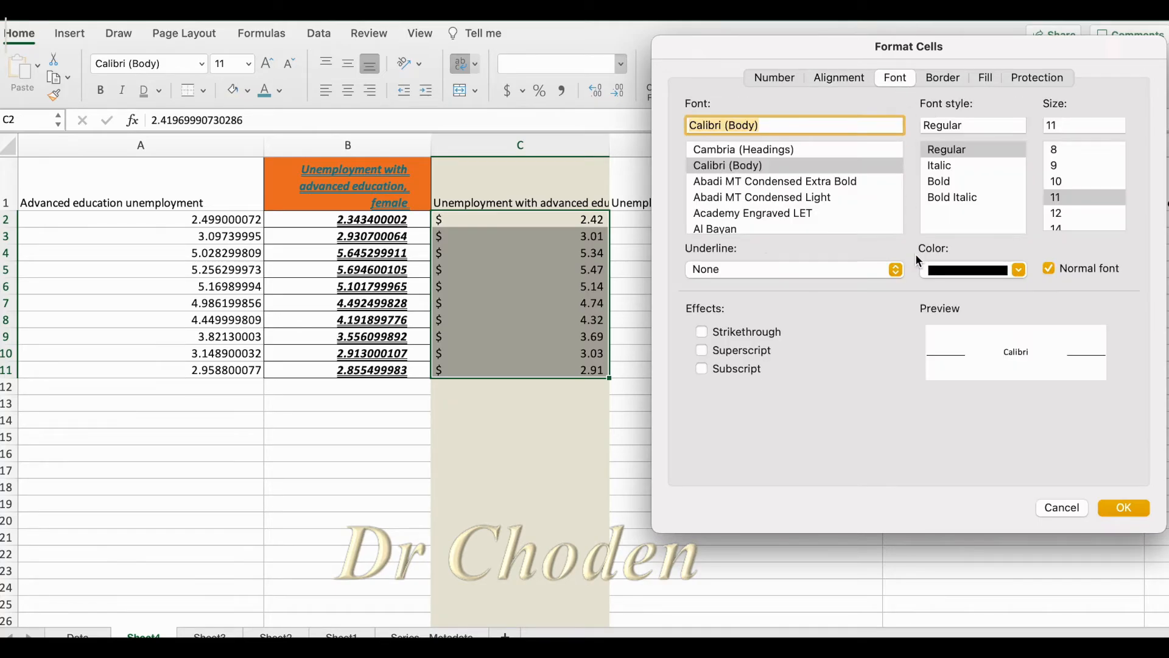
pyautogui.click(1019, 270)
pyautogui.click(1057, 346)
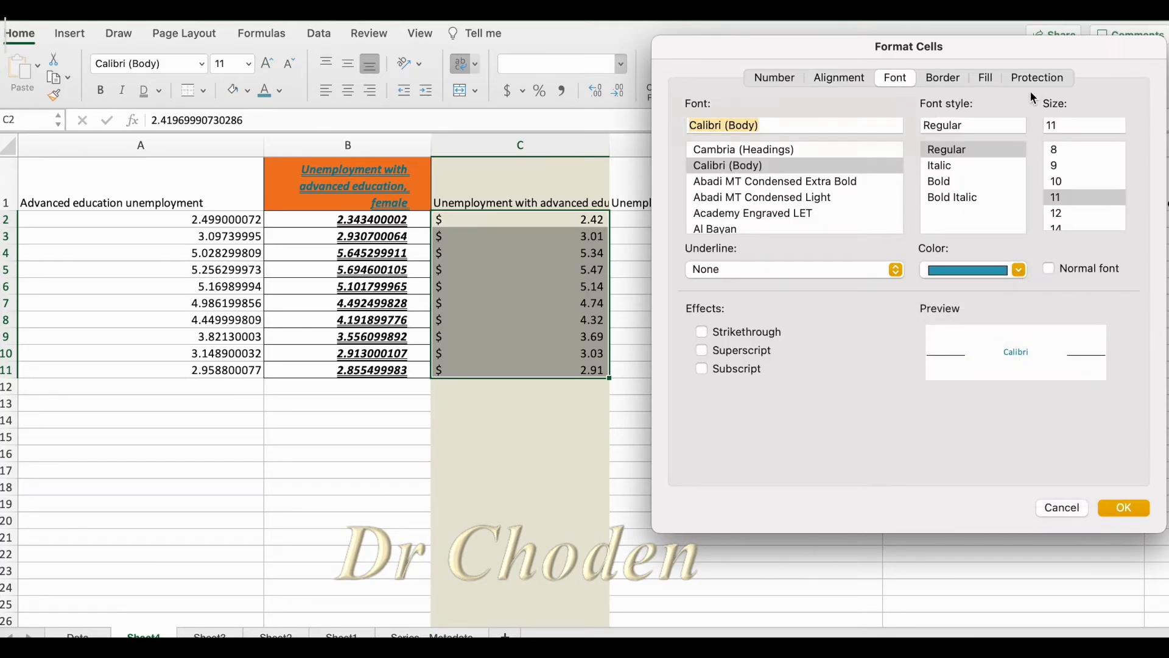
# Try the Outline border preset for C2:C11 and reset the borders to None
pyautogui.click(937, 76)
pyautogui.click(1010, 133)
pyautogui.click(952, 137)
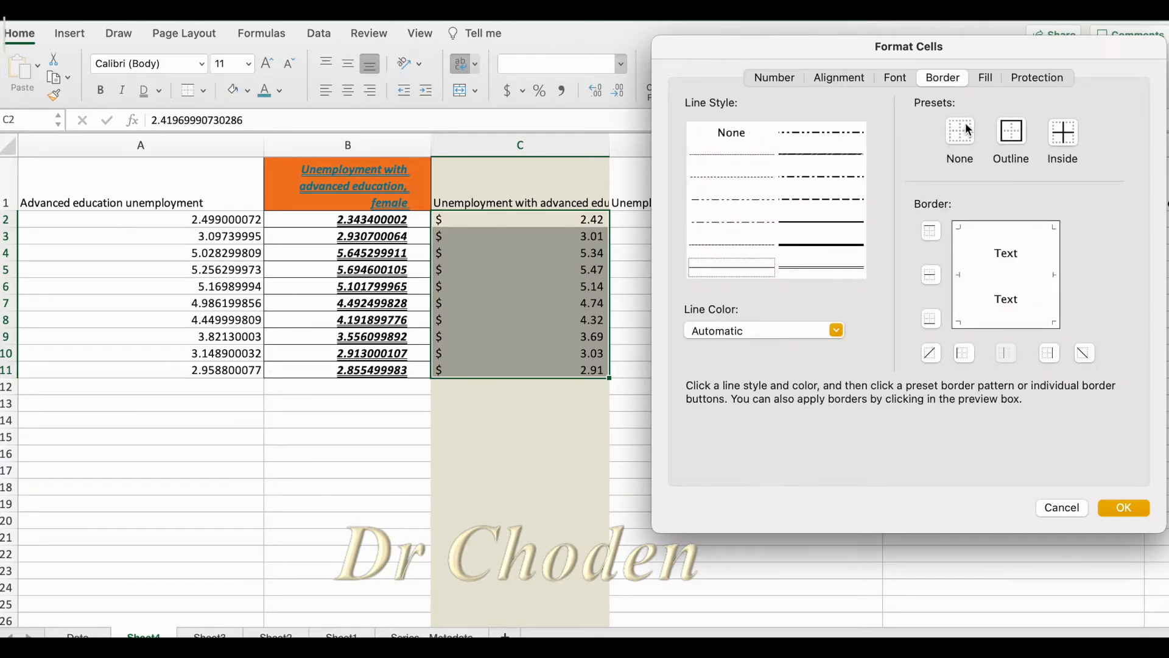
# Set the background color of C2:C11 to light orange and apply the cell format settings
pyautogui.click(985, 76)
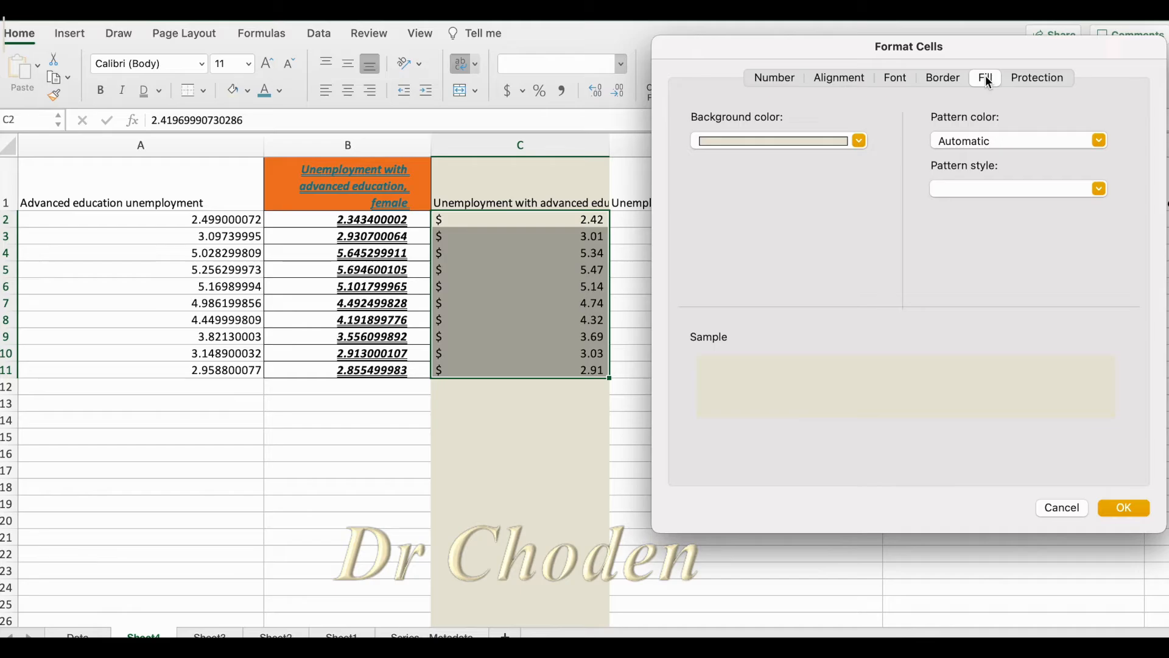
pyautogui.click(859, 141)
pyautogui.click(842, 228)
pyautogui.click(1122, 507)
# Try left and center alignment on C2:C11 and settle on right alignment
pyautogui.click(327, 91)
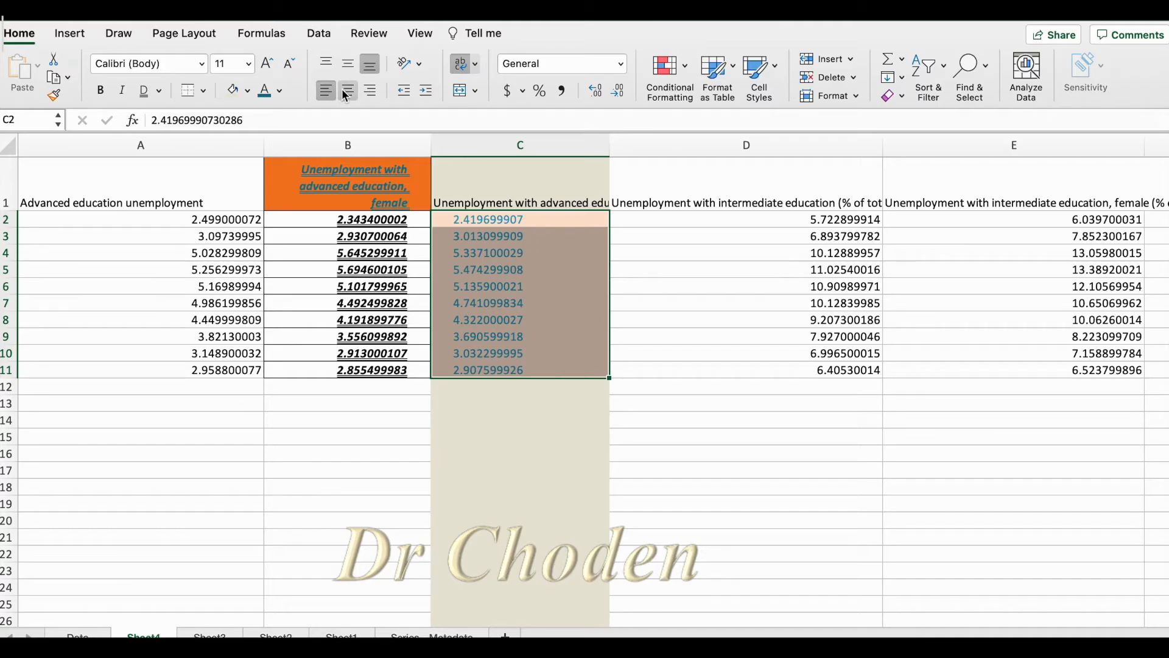
pyautogui.click(344, 95)
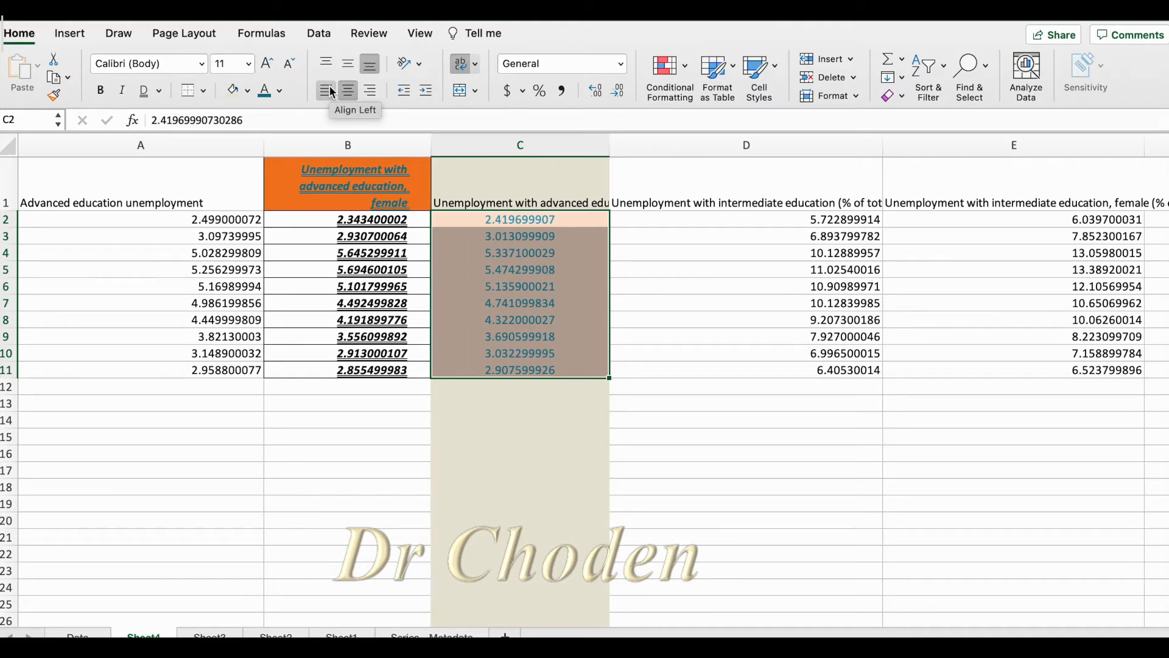
pyautogui.click(327, 92)
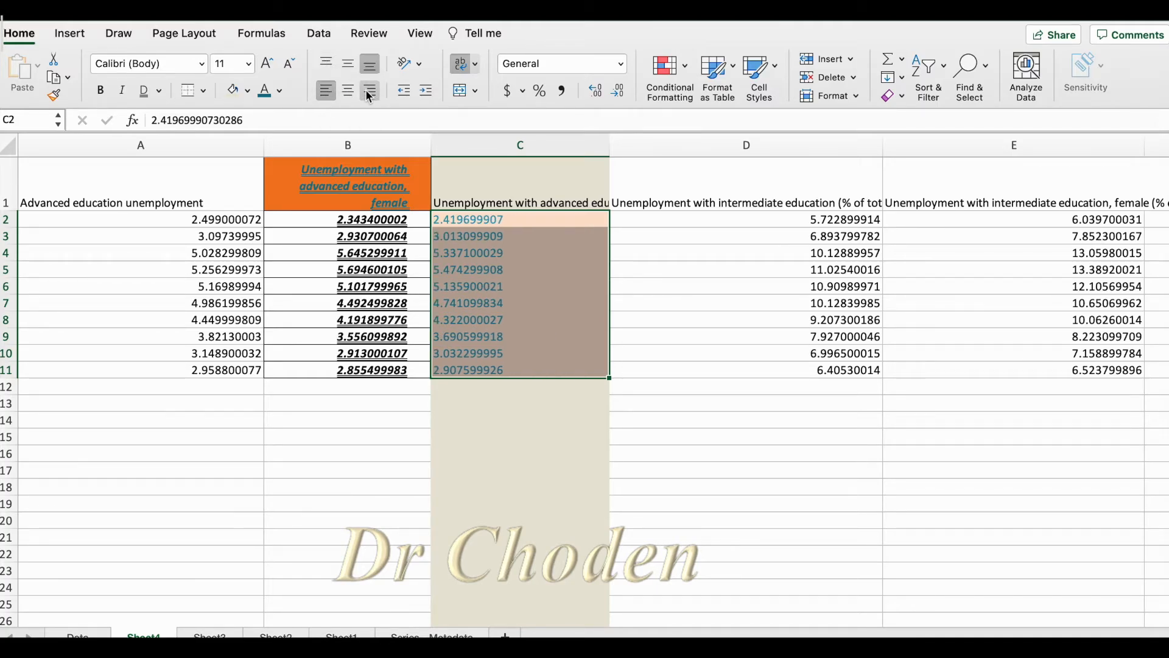
pyautogui.click(368, 91)
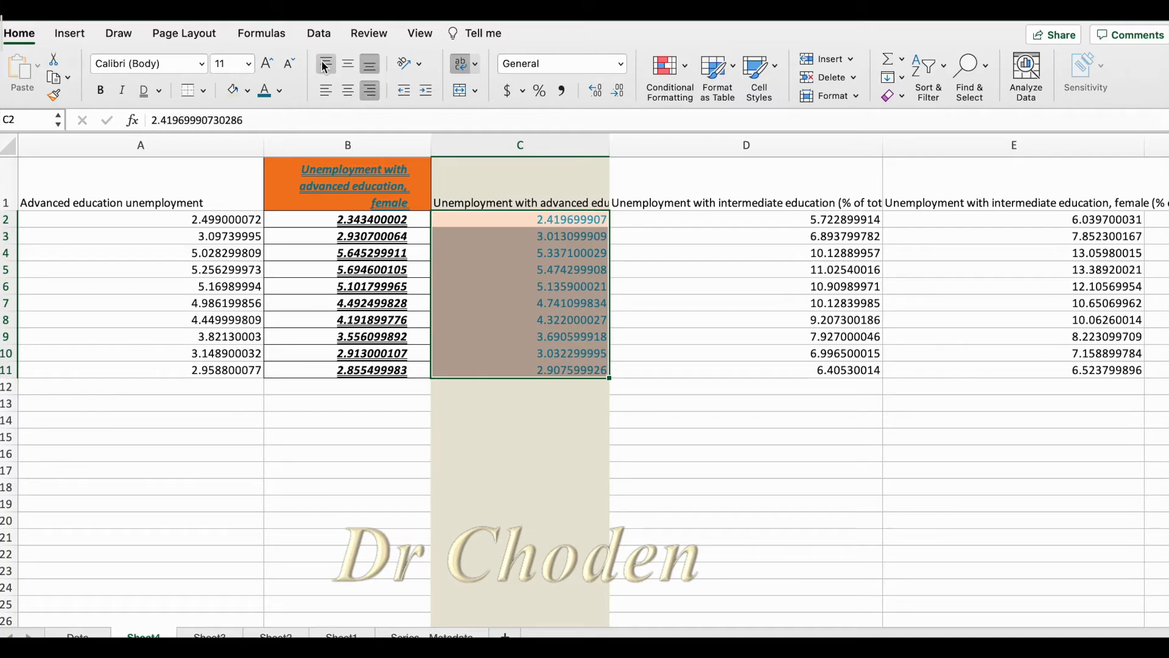
# Try the Percentage number format on C2:C11 and undo it
pyautogui.click(620, 64)
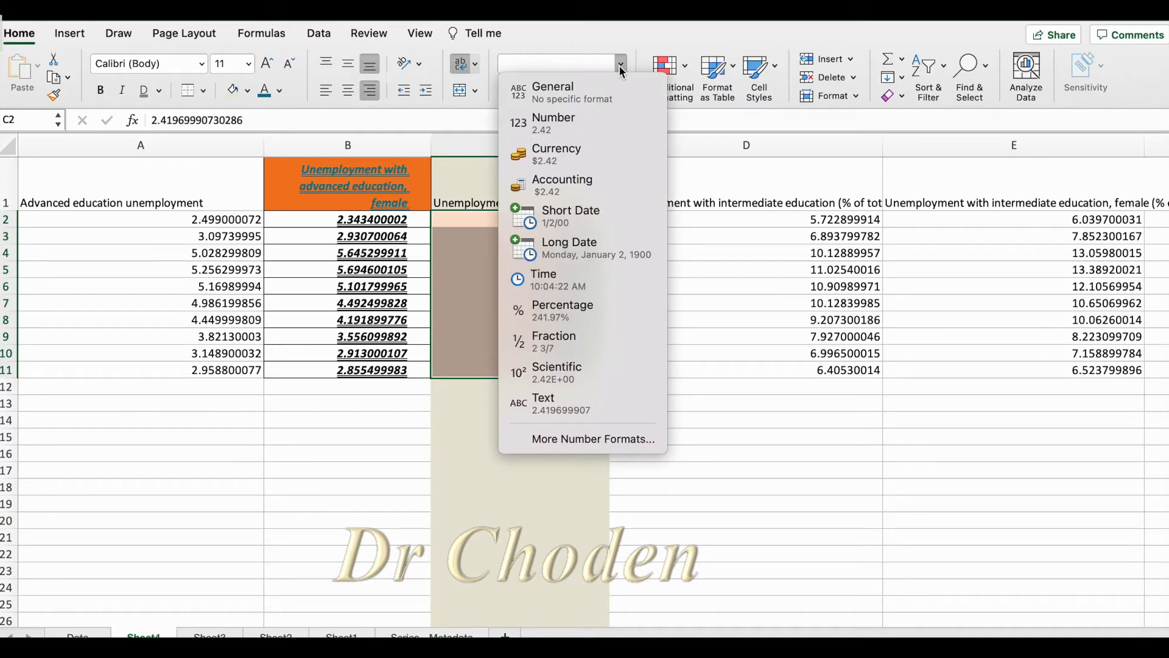
pyautogui.click(556, 318)
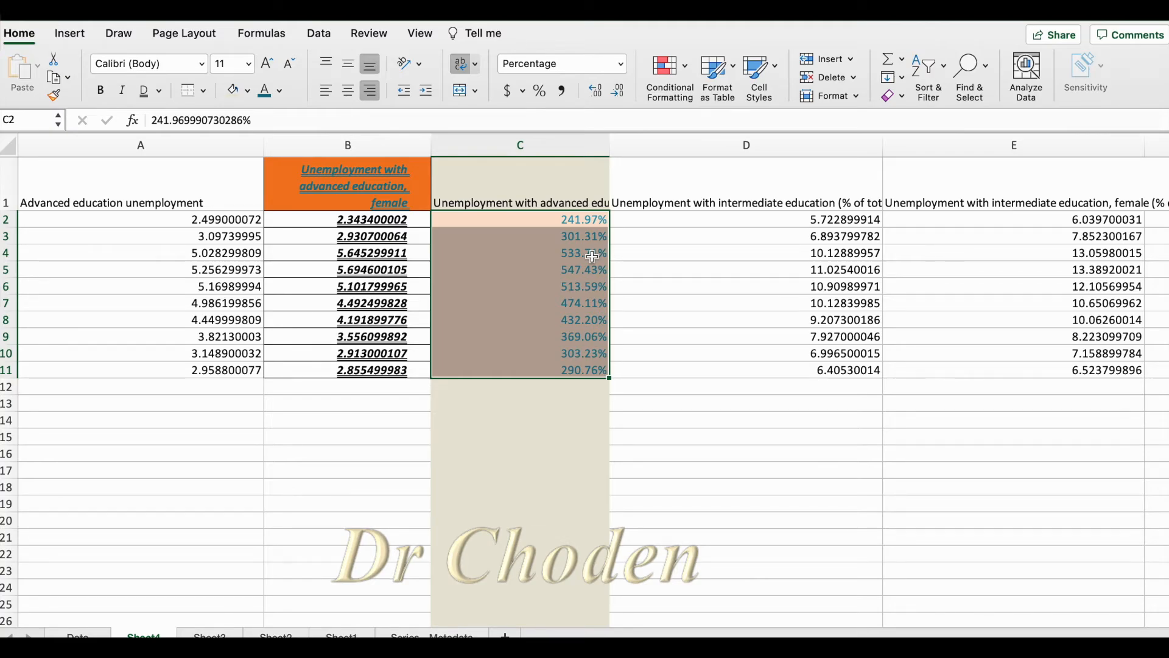
pyautogui.click(559, 221)
pyautogui.press('super+z')
# Enter 1 in C2 and format the cell as Percentage
pyautogui.write('1')
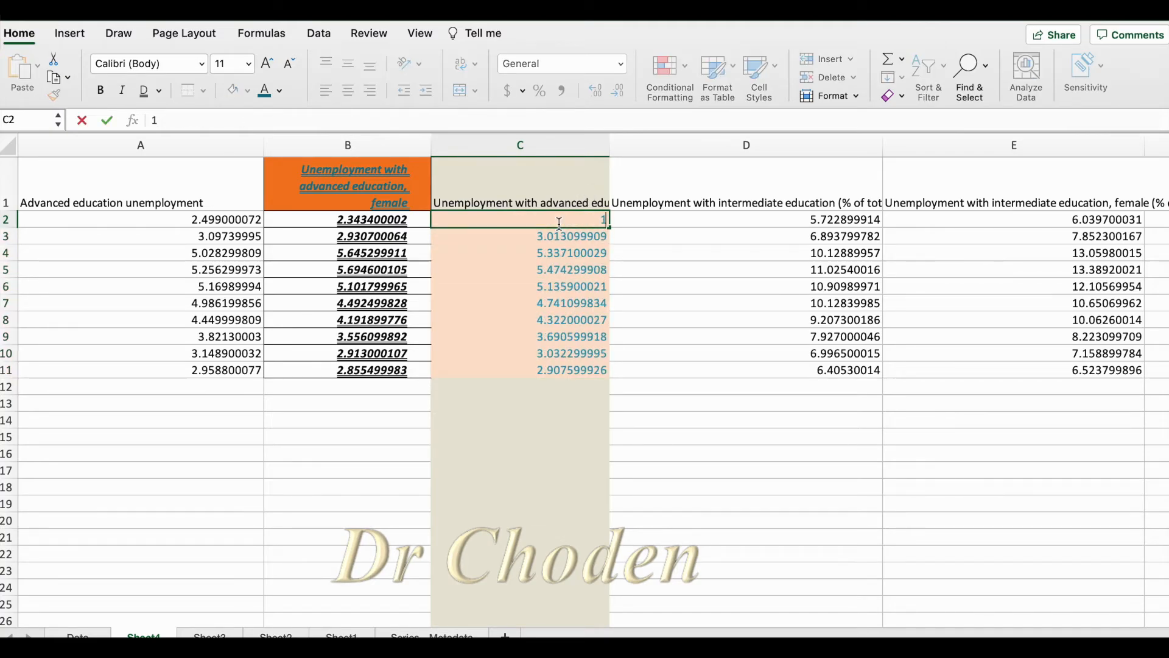
pyautogui.press('Return')
pyautogui.press('Up')
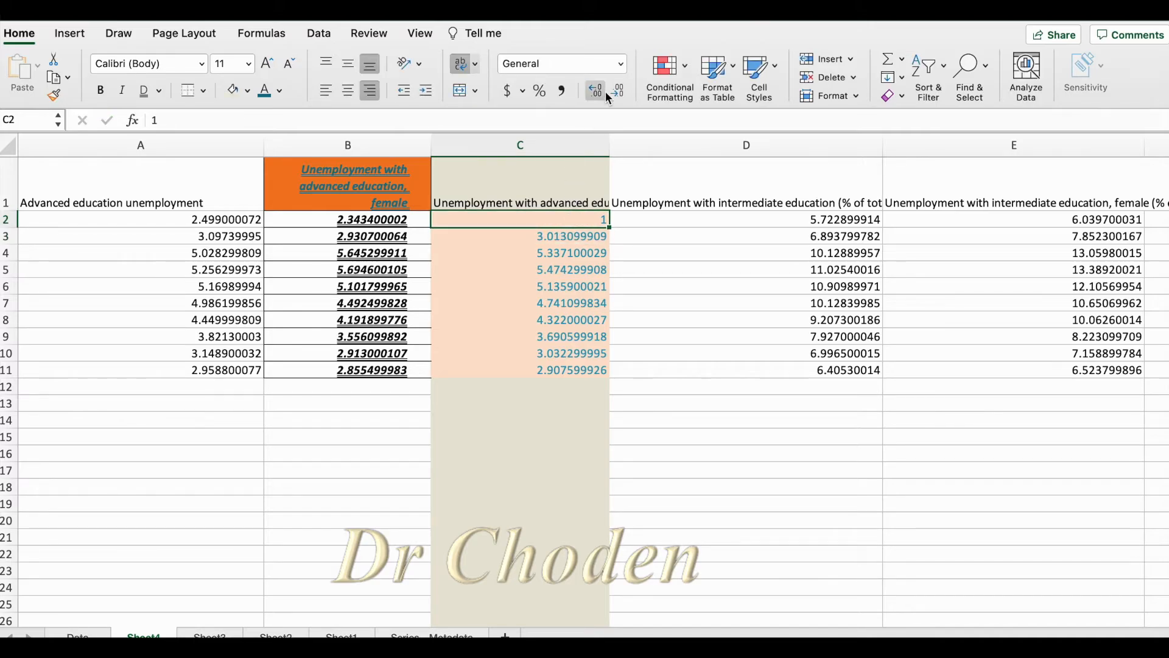
pyautogui.click(623, 62)
pyautogui.click(578, 308)
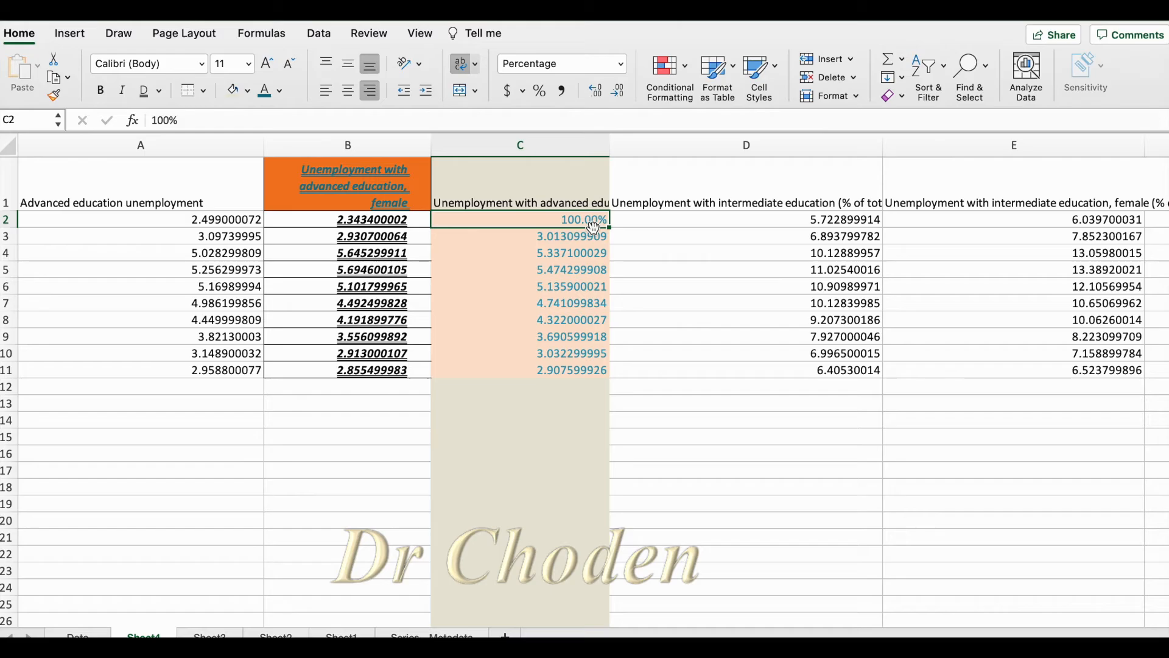
# Enter 6 in C6 and apply the percent style to the cell
pyautogui.click(572, 286)
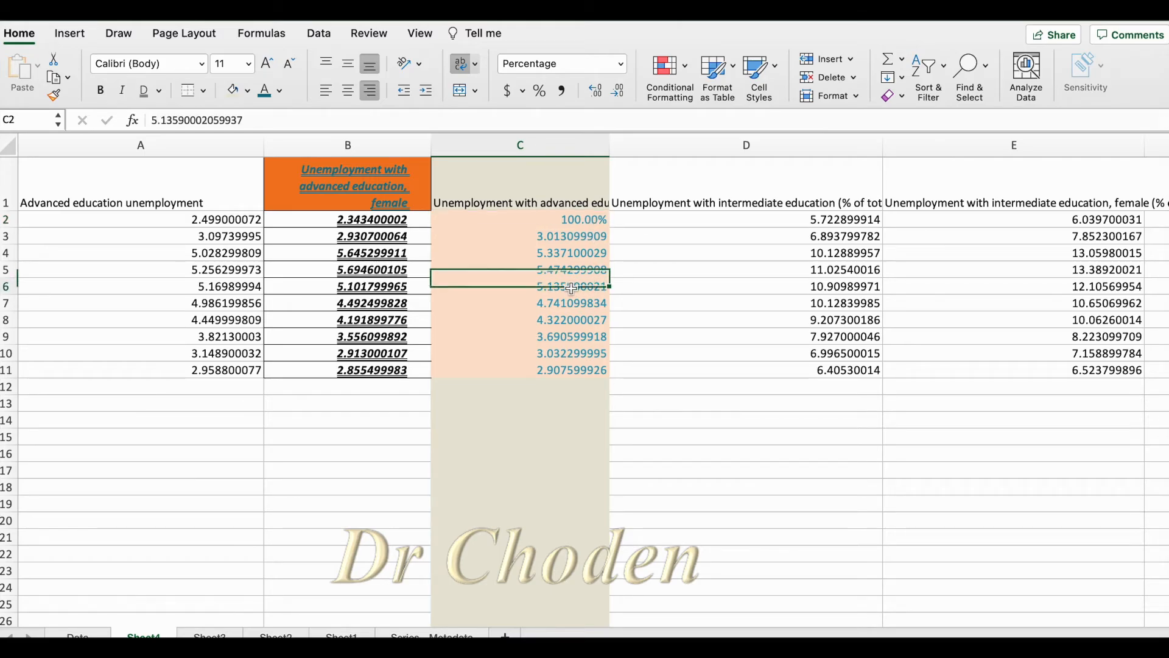
pyautogui.write('5')
pyautogui.press('BackSpace')
pyautogui.write('6')
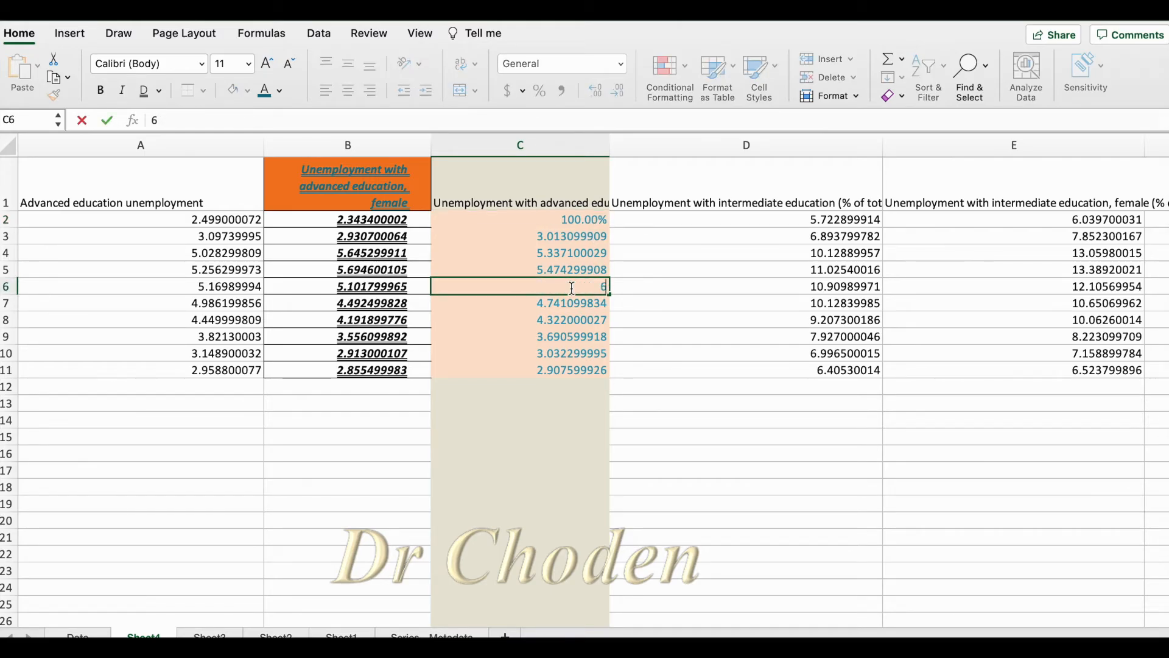
pyautogui.press('Return')
pyautogui.click(571, 286)
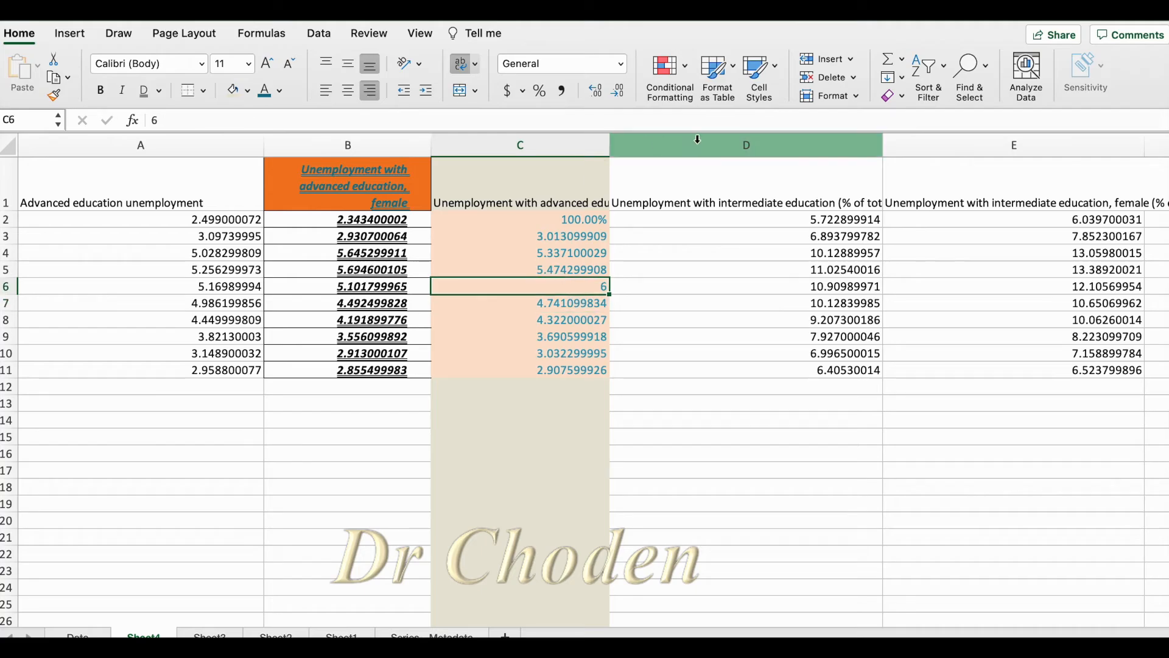
pyautogui.click(547, 93)
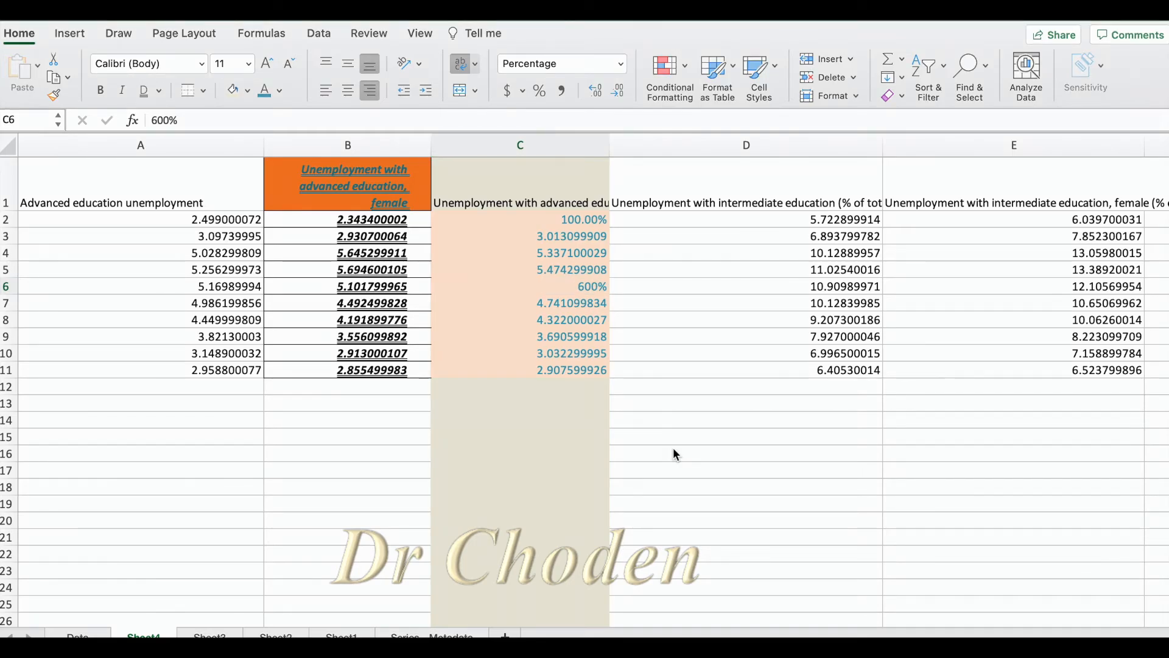
# Copy the formatting of B1:B11 onto D1:D11 with the Format Painter
pyautogui.click(288, 162)
pyautogui.moveTo(288, 162); pyautogui.dragTo(300, 365)
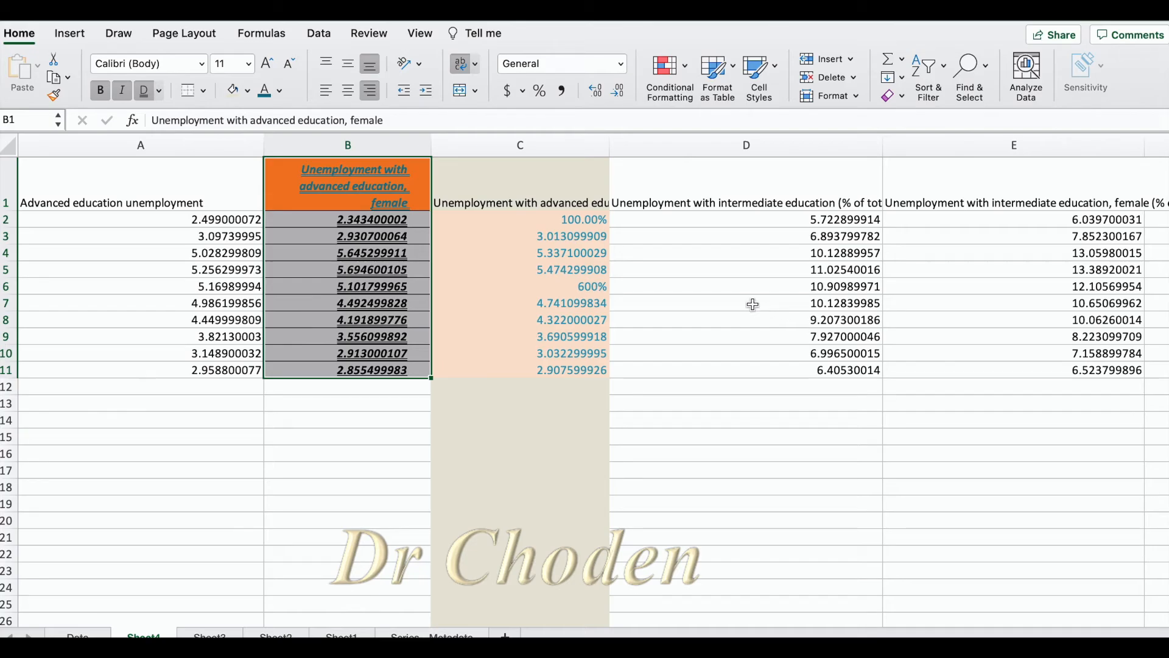
pyautogui.doubleClick(23, 37)
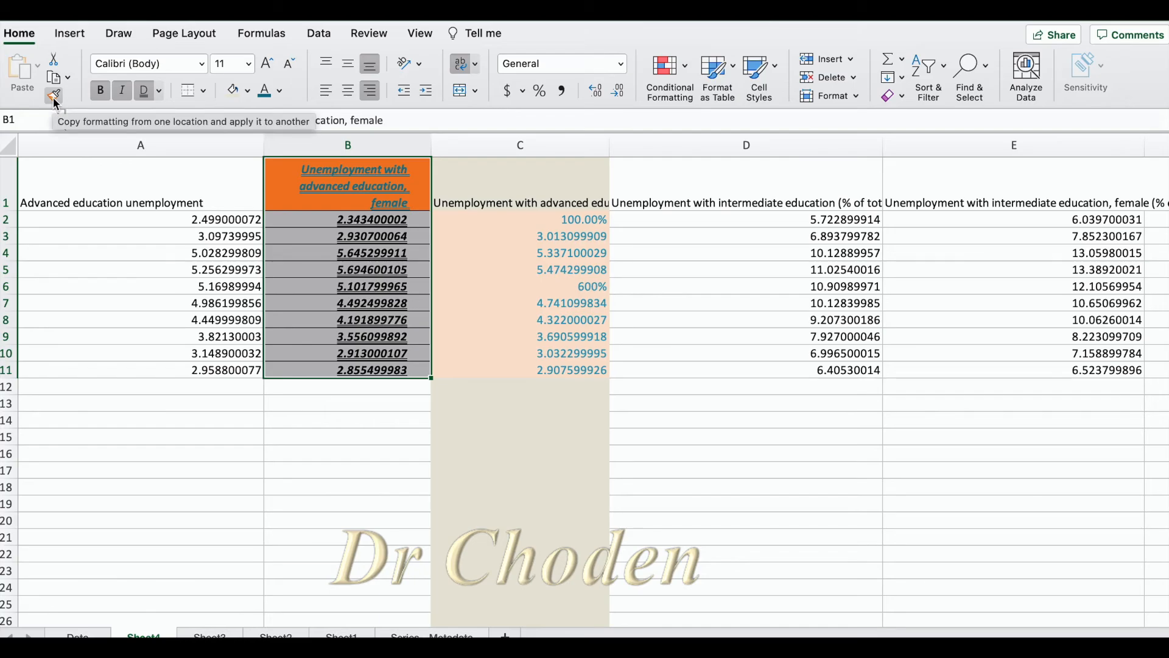
pyautogui.click(54, 96)
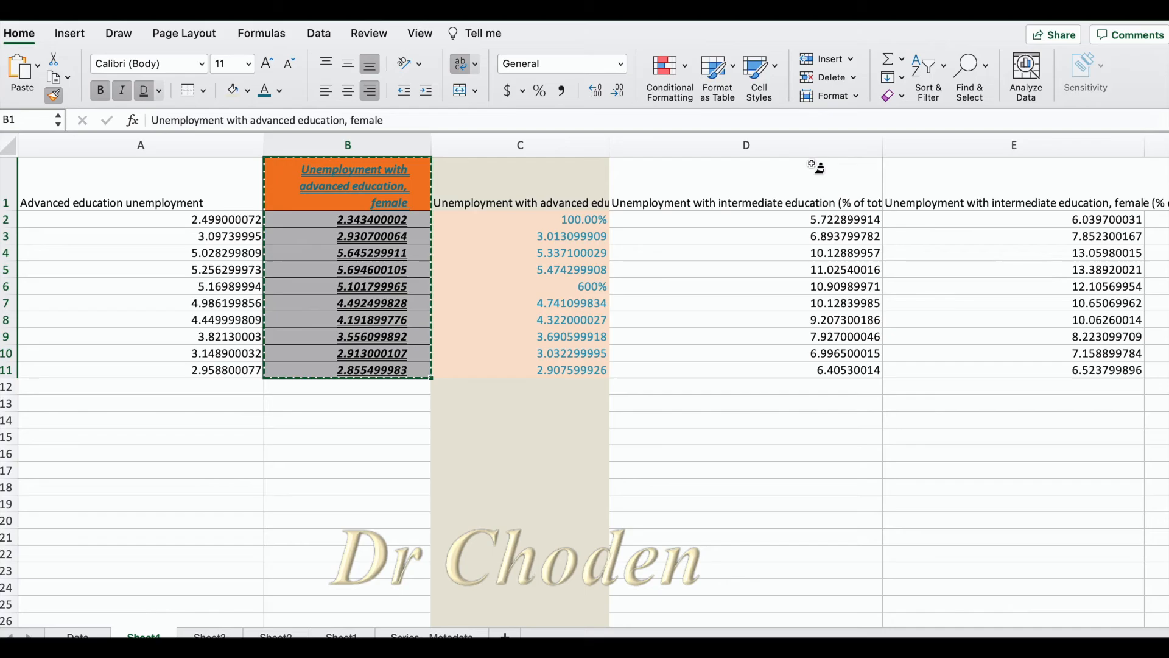
pyautogui.click(816, 201)
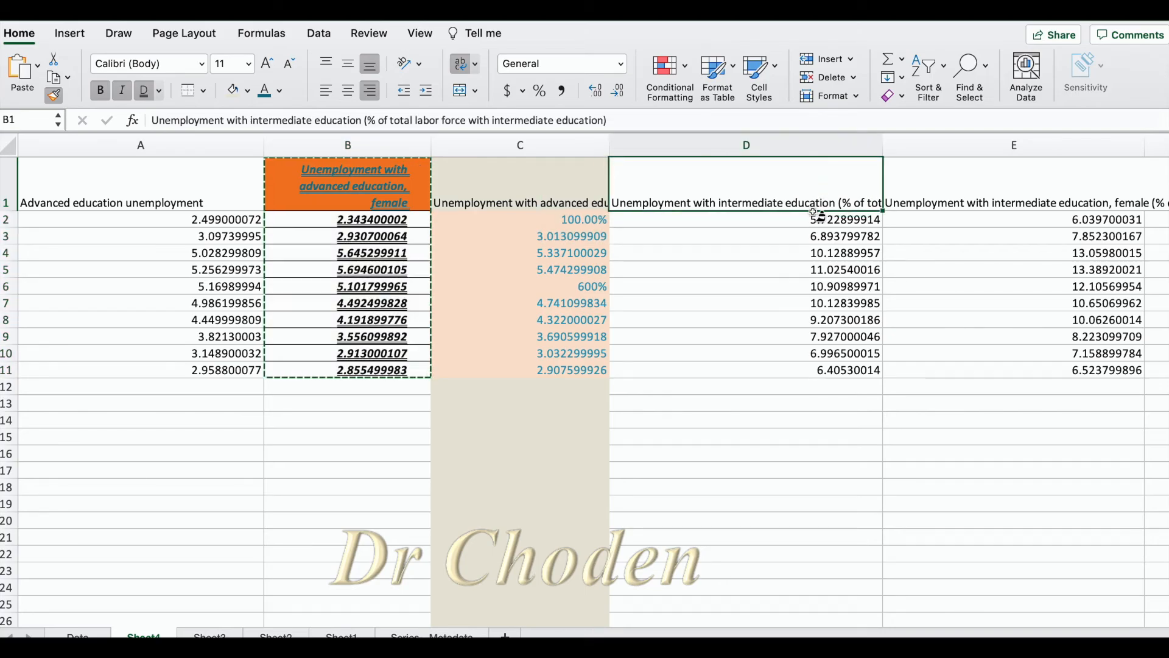
pyautogui.moveTo(814, 214); pyautogui.dragTo(834, 371)
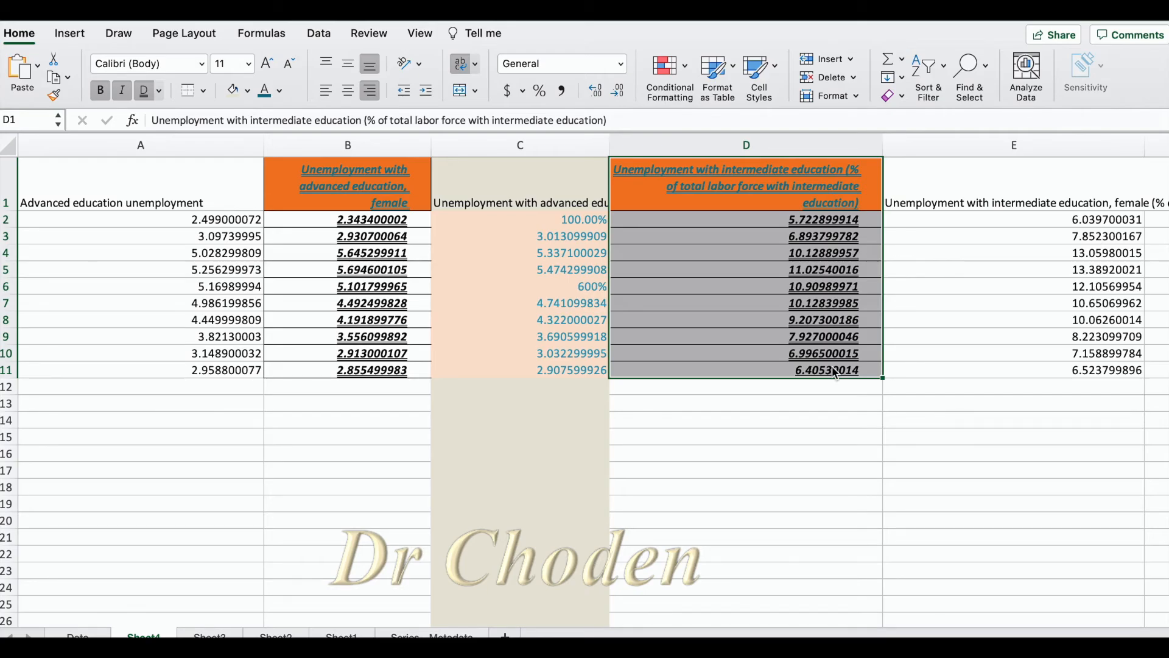
# Try filling D1:D11 across to column E with the Fill Formatting Only option and undo the fill
pyautogui.hscroll(2, 921, 483)
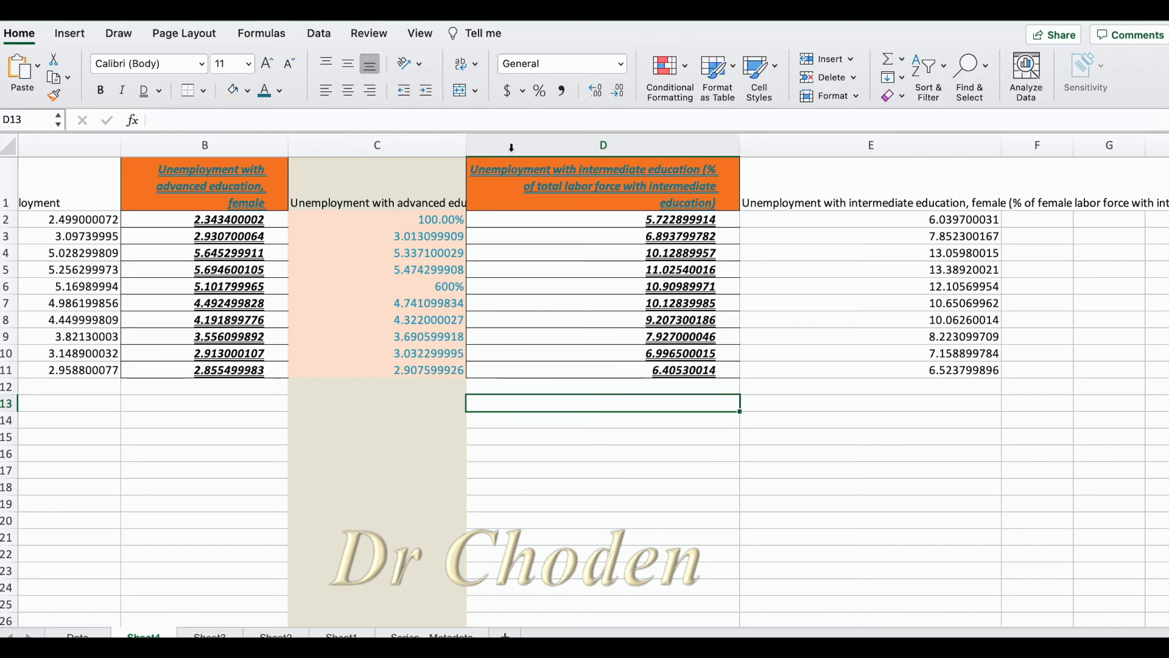
pyautogui.click(485, 190)
pyautogui.moveTo(485, 190)
pyautogui.mouseDown()
pyautogui.moveTo(627, 387)
pyautogui.moveTo(625, 371)
pyautogui.mouseUp()
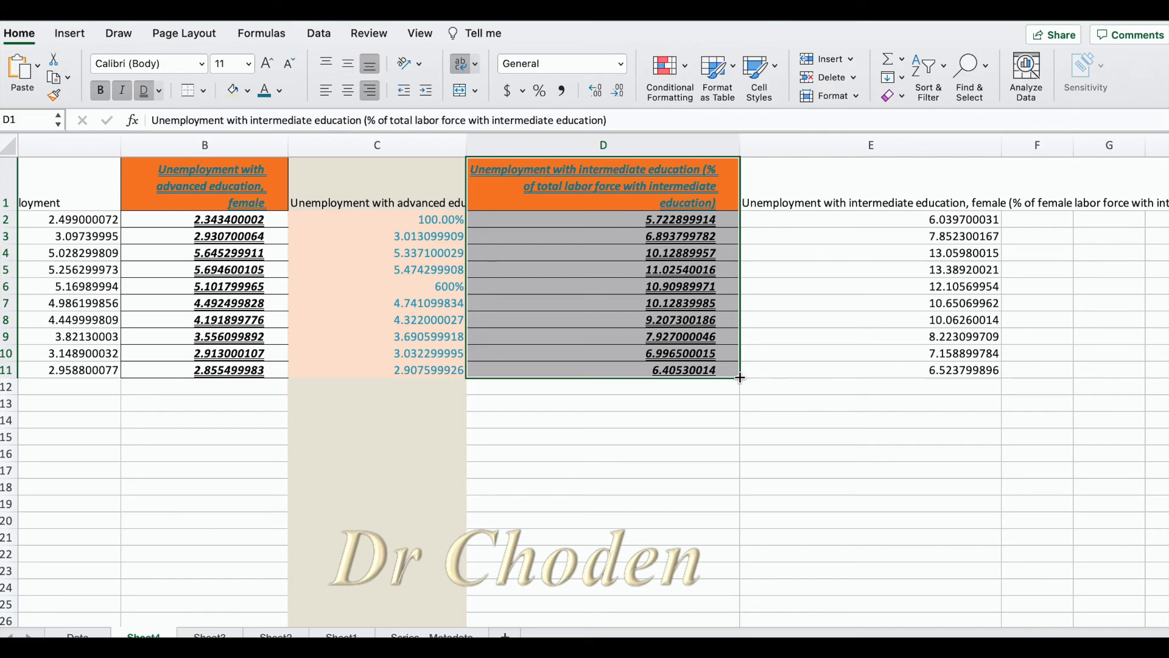
pyautogui.moveTo(741, 378); pyautogui.dragTo(1013, 387)
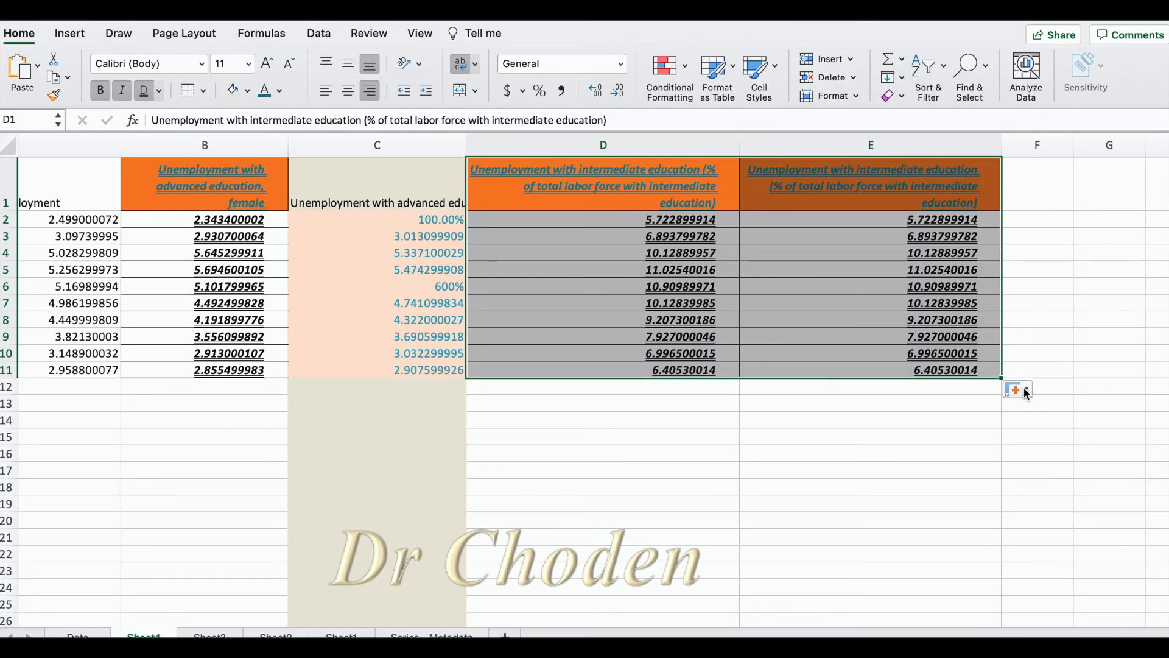
pyautogui.click(1024, 387)
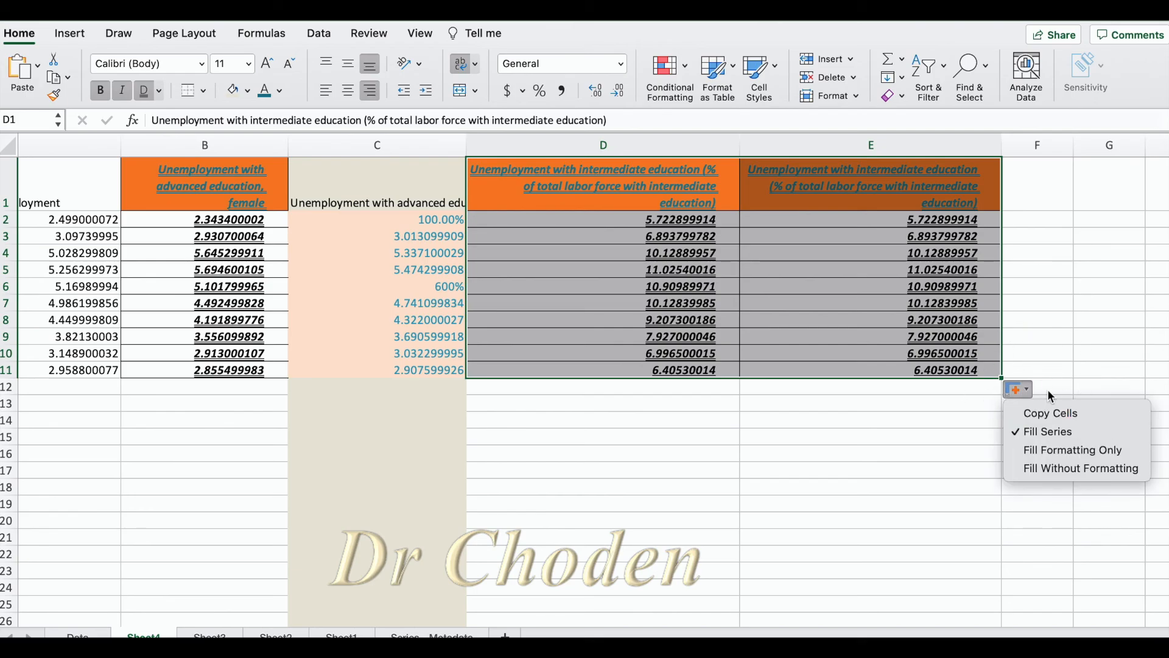
pyautogui.click(1033, 451)
pyautogui.press('super+z')
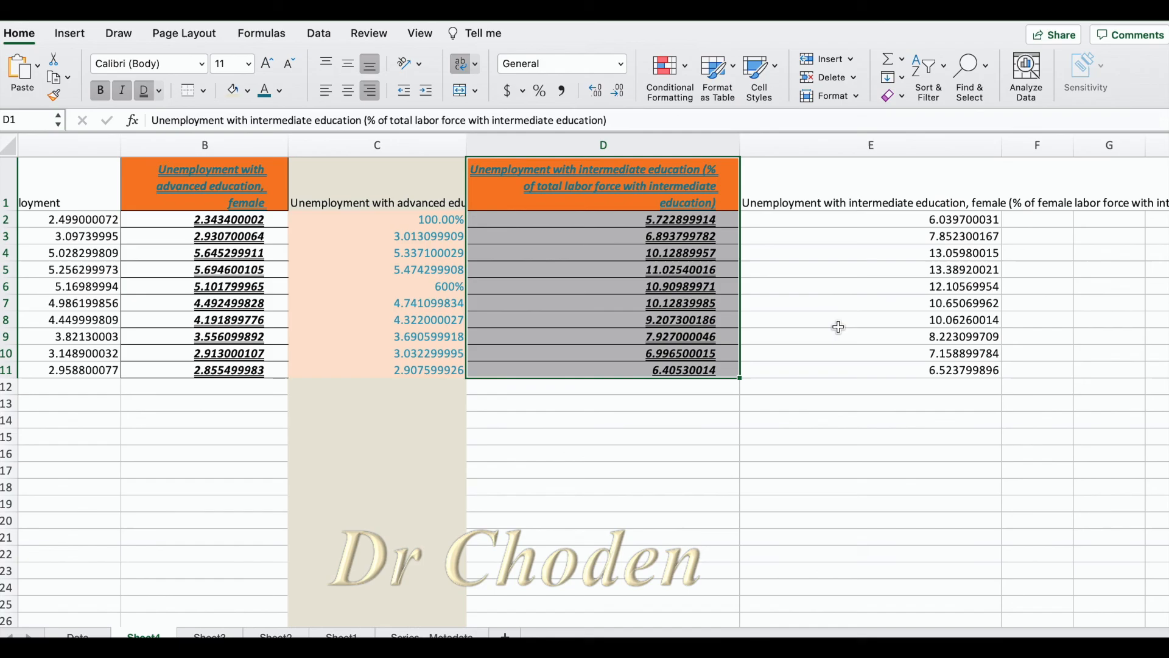
pyautogui.moveTo(701, 369); pyautogui.dragTo(647, 439)
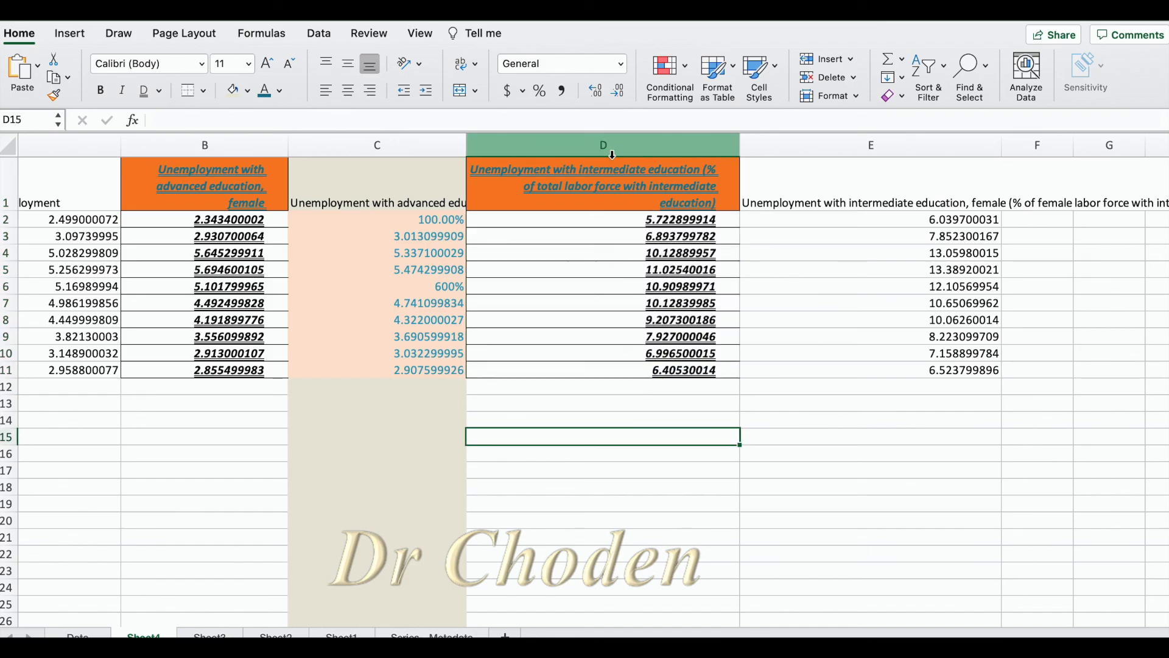
# Fill D2:D11 across into E2:E11 and apply the Fill Formatting Only option
pyautogui.moveTo(567, 219); pyautogui.dragTo(943, 375)
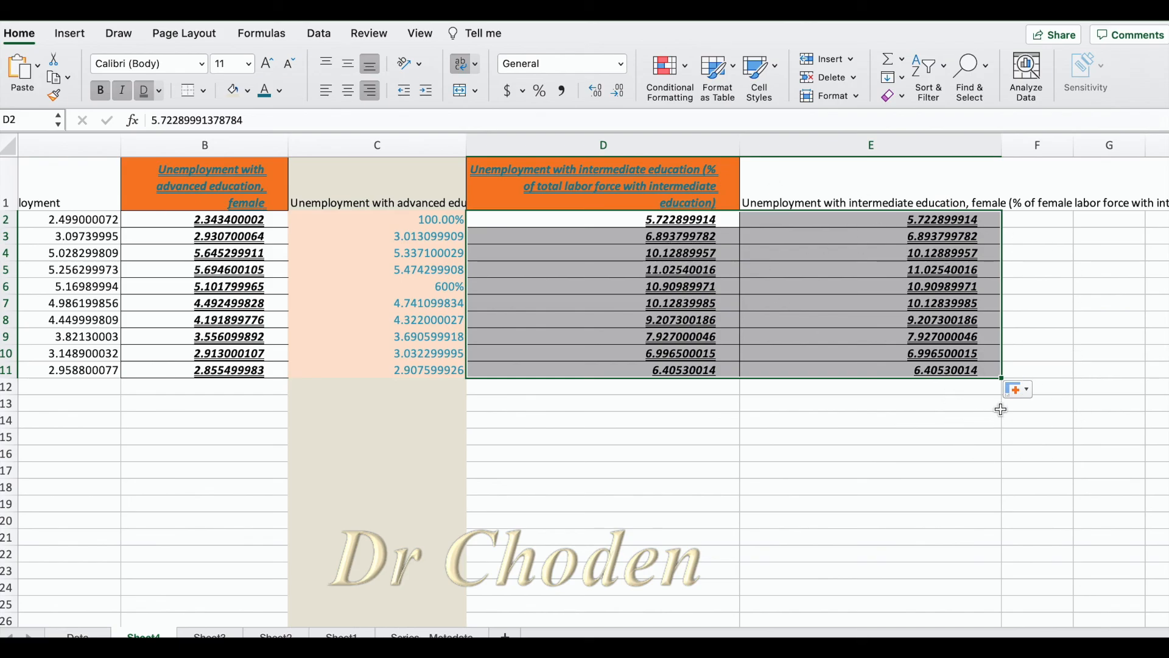
pyautogui.click(1021, 389)
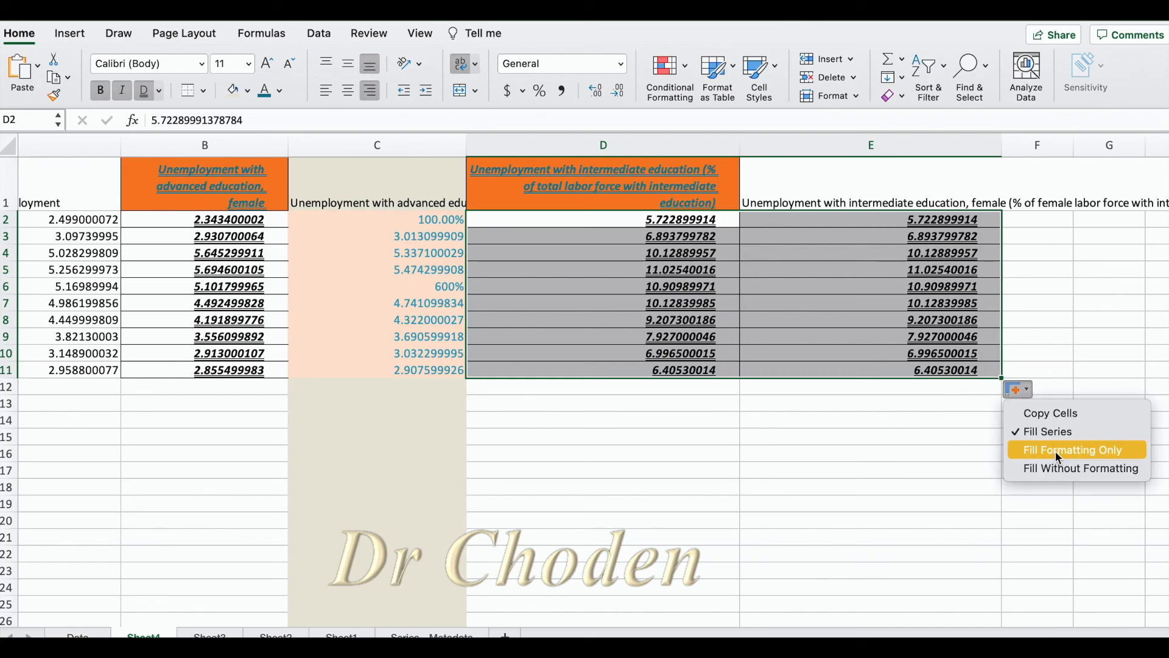
pyautogui.click(1057, 452)
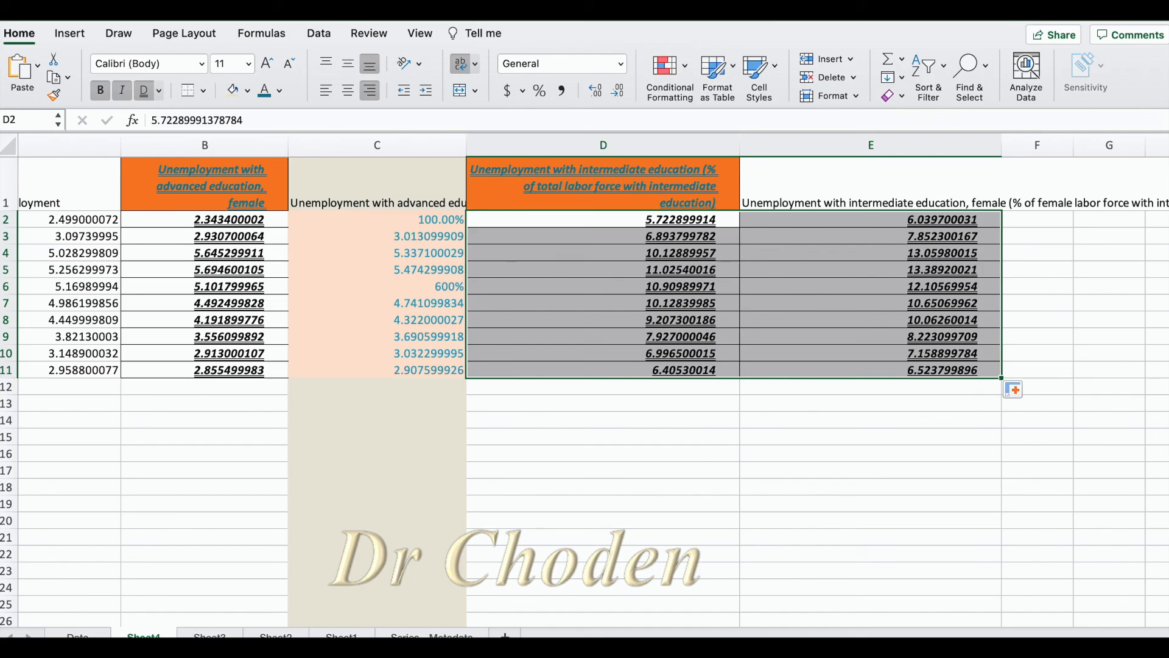